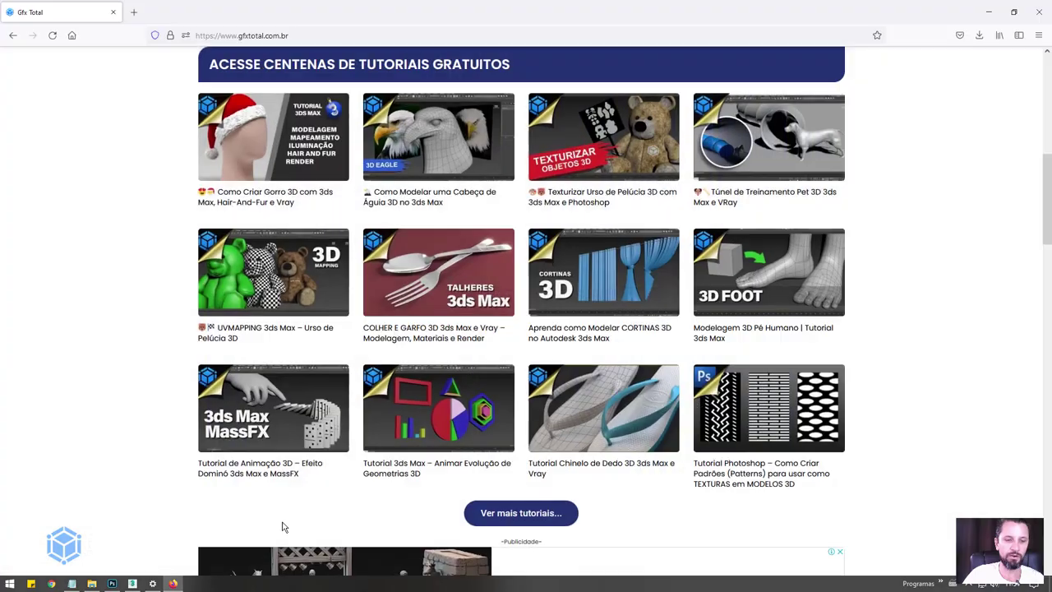
Browse the GFX Total tutorials grid, including the 3D curtains tutorial, then minimize Firefox.
{"action": "left_click", "coordinate": [173, 583]}
{"action": "scroll", "coordinate": [713, 329], "scroll_direction": "up", "scroll_amount": 1}
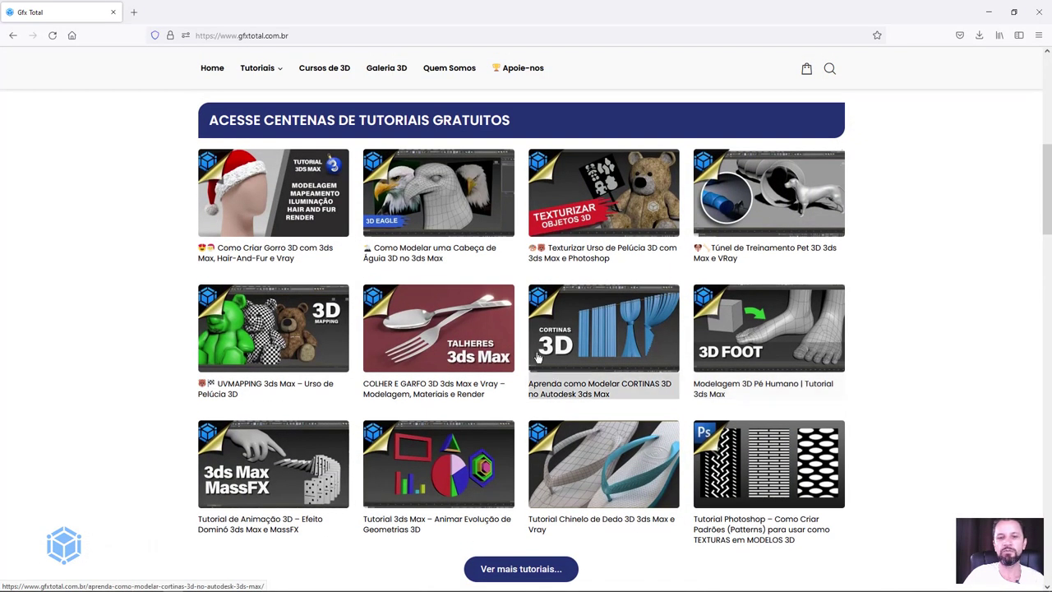
{"action": "scroll", "coordinate": [595, 326], "scroll_direction": "up", "scroll_amount": 3}
{"action": "scroll", "coordinate": [576, 247], "scroll_direction": "up", "scroll_amount": 2}
{"action": "scroll", "coordinate": [573, 143], "scroll_direction": "down", "scroll_amount": 2}
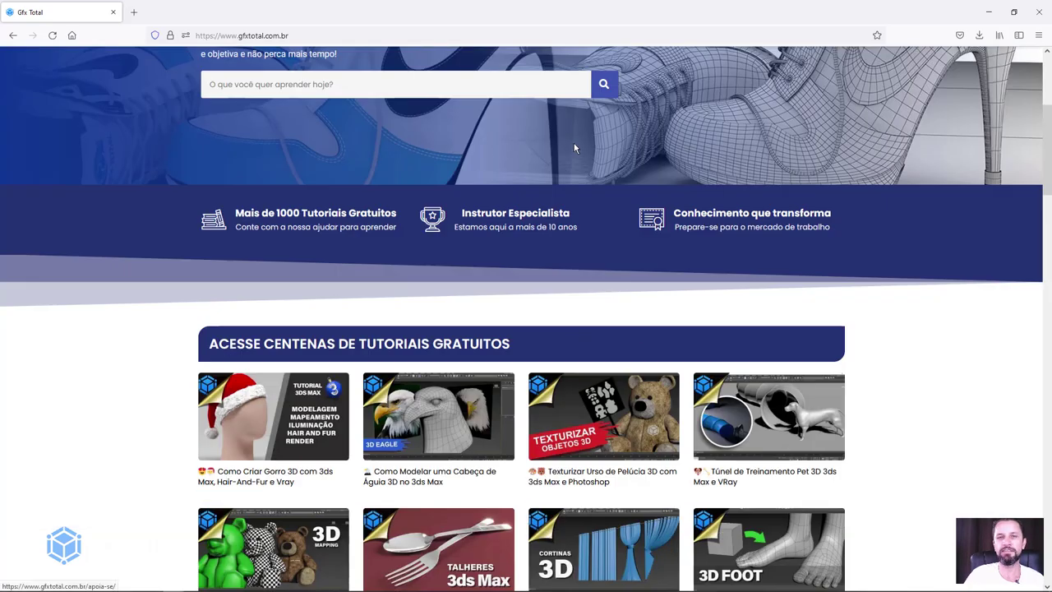
{"action": "scroll", "coordinate": [567, 205], "scroll_direction": "down", "scroll_amount": 1}
{"action": "scroll", "coordinate": [553, 266], "scroll_direction": "down", "scroll_amount": 1}
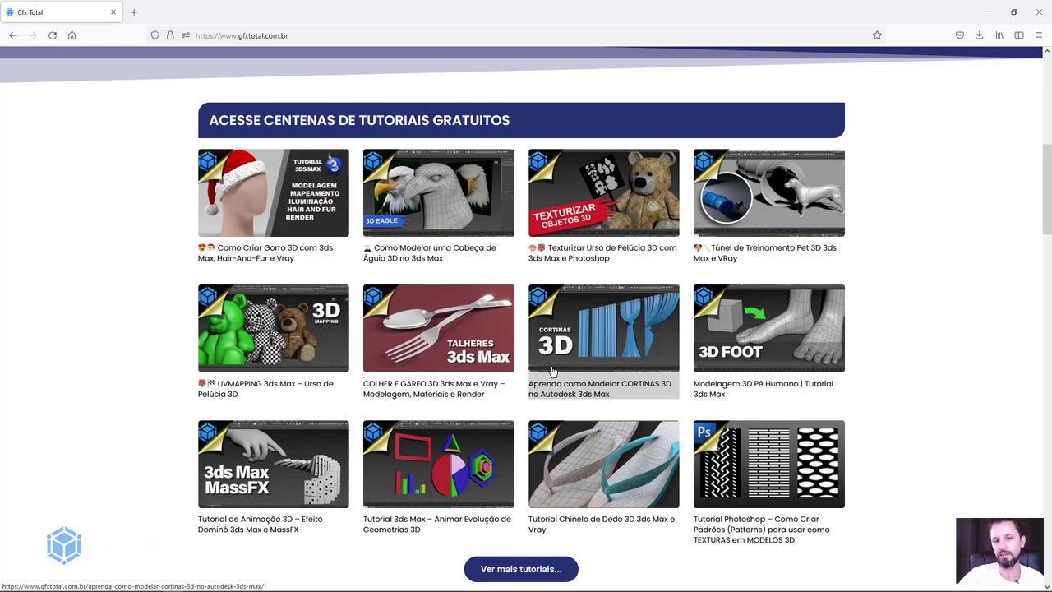
{"action": "left_click", "coordinate": [992, 15]}
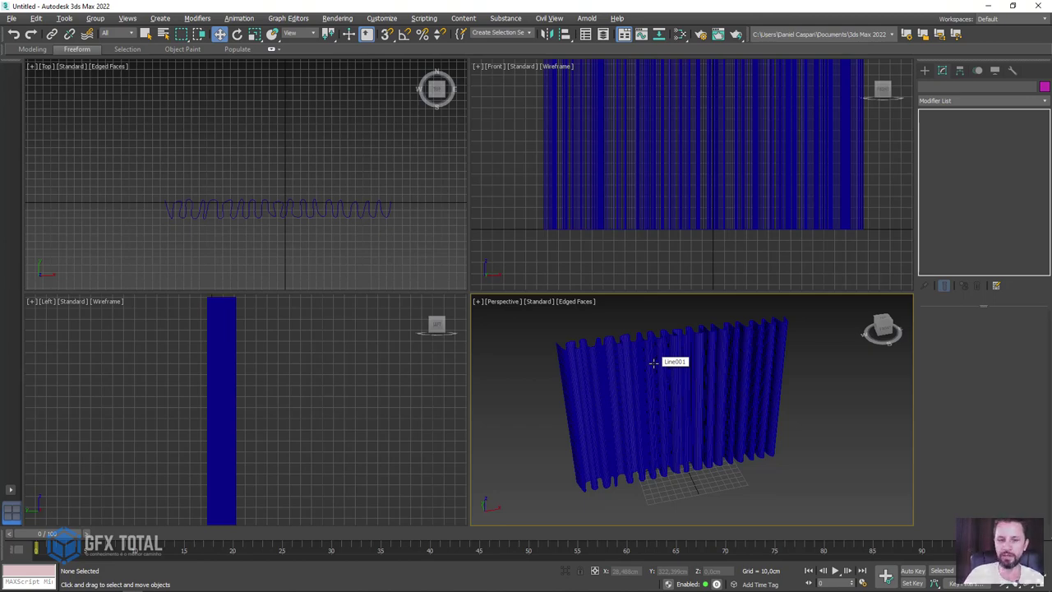
Select Line001, disable its Extrude, and enter Vertex level on the wavy line.
{"action": "left_click", "coordinate": [678, 386]}
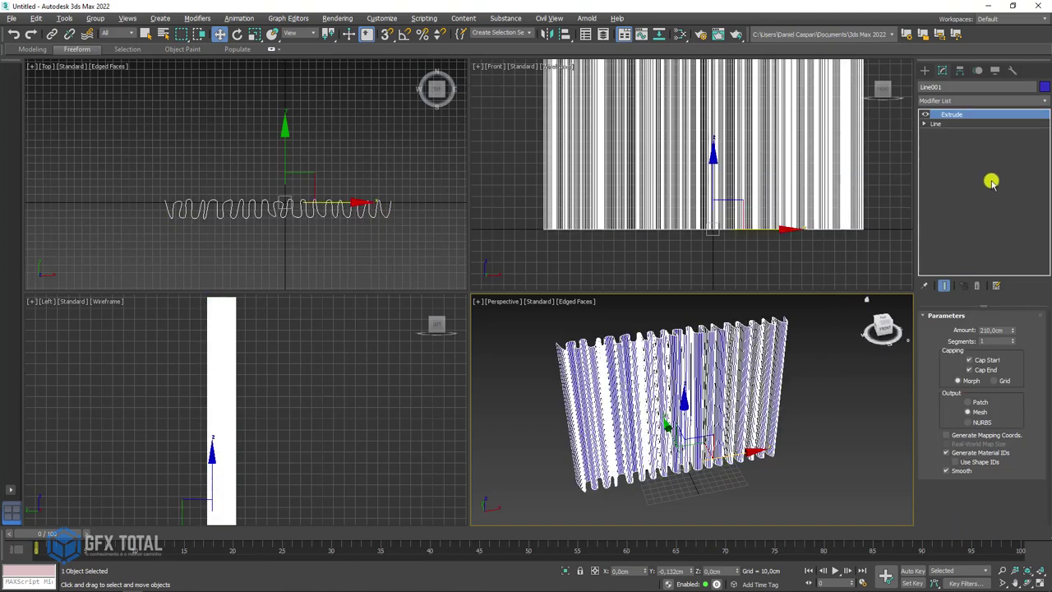
{"action": "left_click", "coordinate": [924, 115]}
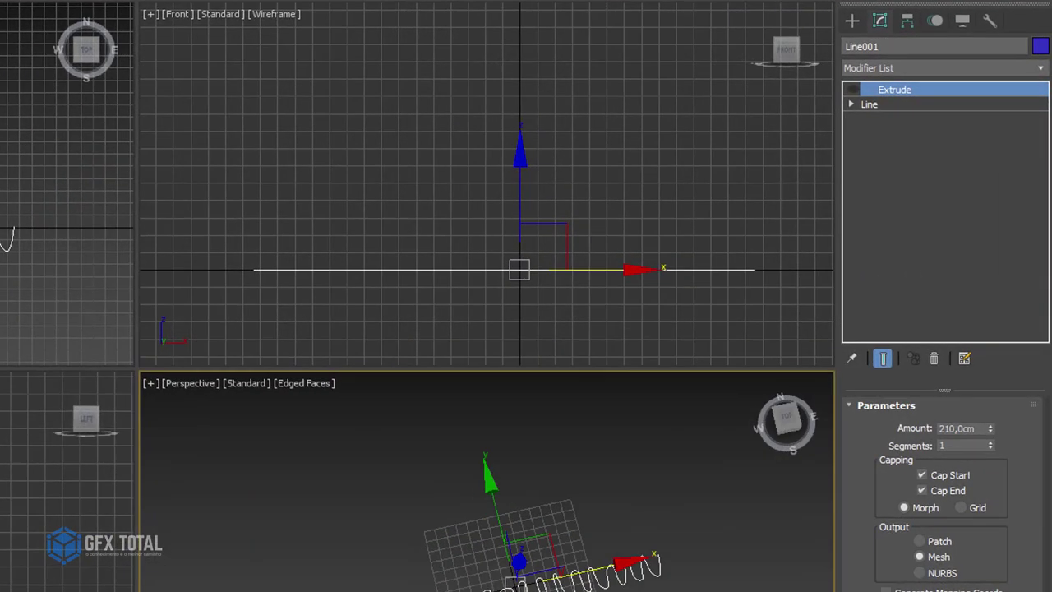
{"action": "mouse_move", "coordinate": [526, 575]}
{"action": "middle_mouse_down", "text": "alt"}
{"action": "mouse_move", "coordinate": [485, 565]}
{"action": "mouse_move", "coordinate": [526, 526]}
{"action": "middle_mouse_up", "text": "alt"}
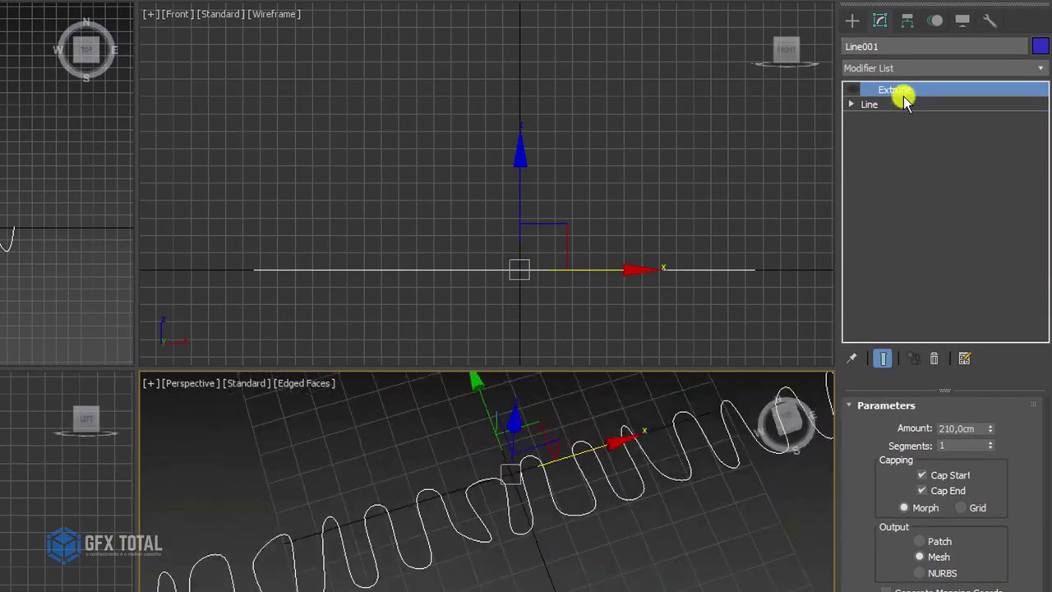
{"action": "left_click", "coordinate": [852, 105]}
{"action": "left_click", "coordinate": [879, 118]}
Inspect a group of the wavy line's vertices and their context options.
{"action": "mouse_move", "coordinate": [657, 550]}
{"action": "middle_mouse_down"}
{"action": "mouse_move", "coordinate": [688, 555]}
{"action": "mouse_move", "coordinate": [591, 493]}
{"action": "mouse_move", "coordinate": [566, 542]}
{"action": "middle_mouse_up"}
{"action": "scroll", "coordinate": [591, 493], "scroll_direction": "down", "scroll_amount": 3}
{"action": "scroll", "coordinate": [569, 552], "scroll_direction": "up", "scroll_amount": 4}
{"action": "left_click_drag", "start_coordinate": [395, 397], "coordinate": [462, 452]}
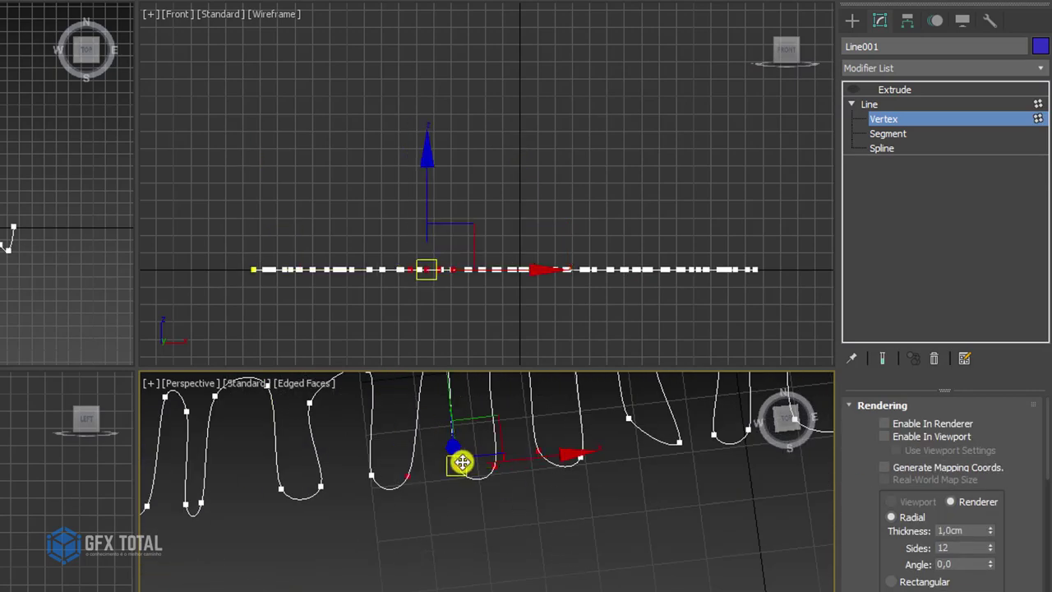
{"action": "right_click", "coordinate": [460, 458]}
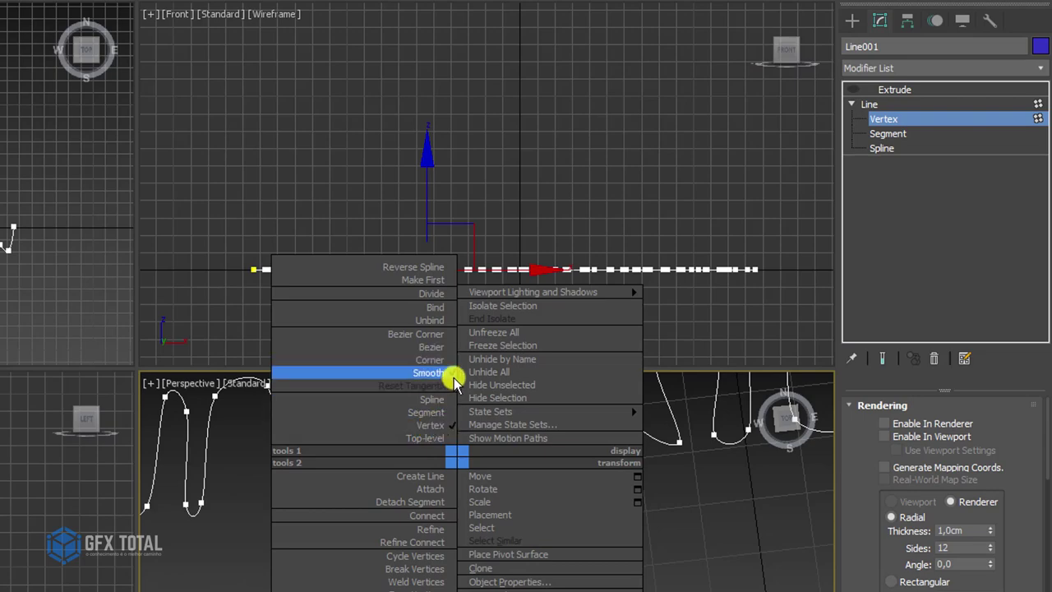
{"action": "left_click", "coordinate": [680, 547]}
{"action": "mouse_move", "coordinate": [680, 547]}
{"action": "middle_mouse_down", "text": "alt"}
{"action": "mouse_move", "coordinate": [698, 501]}
{"action": "mouse_move", "coordinate": [552, 555]}
{"action": "middle_mouse_up", "text": "alt"}
Return to the Extrude modifier and re-enable it with its parameters shown.
{"action": "left_click", "coordinate": [868, 104]}
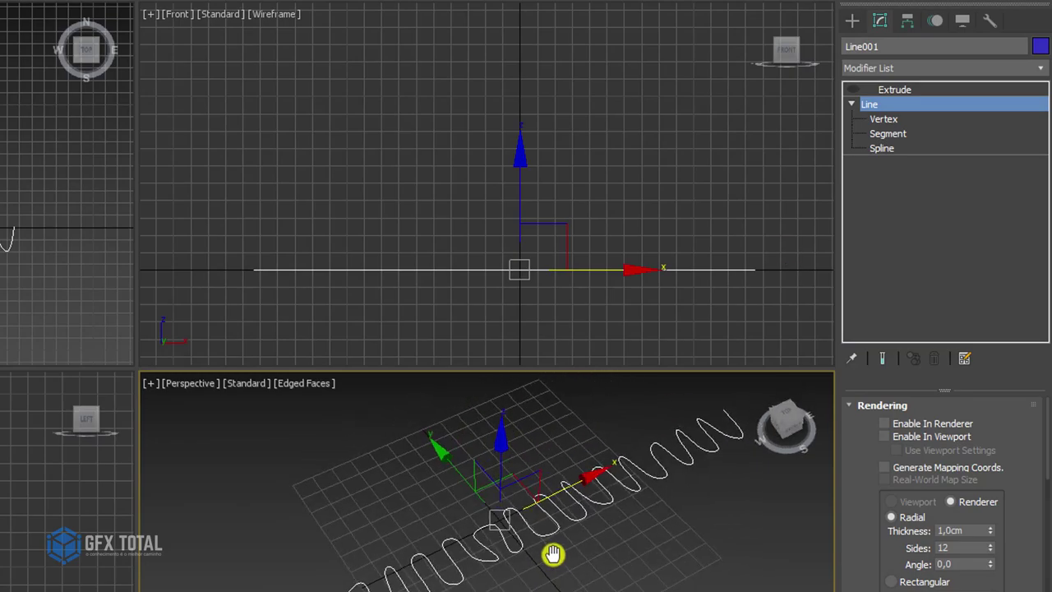
{"action": "left_click", "coordinate": [887, 89]}
{"action": "left_click", "coordinate": [852, 89]}
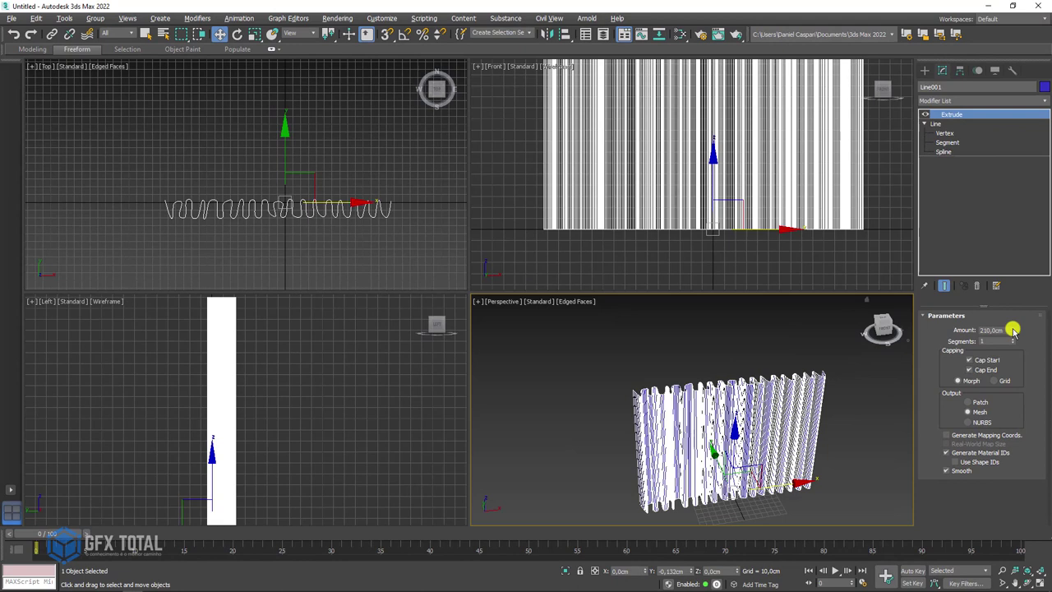
Set the curtain's Extrude Amount to 230 cm.
{"action": "mouse_move", "coordinate": [1013, 330]}
{"action": "left_mouse_down"}
{"action": "mouse_move", "coordinate": [1023, 396]}
{"action": "mouse_move", "coordinate": [1013, 262]}
{"action": "mouse_move", "coordinate": [1012, 327]}
{"action": "left_mouse_up"}
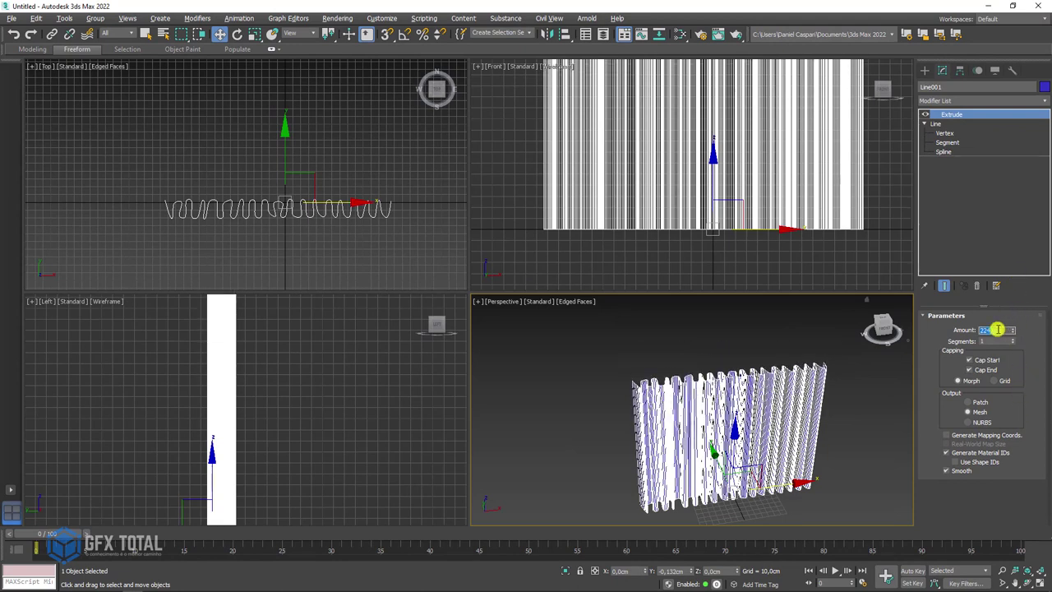
{"action": "key", "text": "Return"}
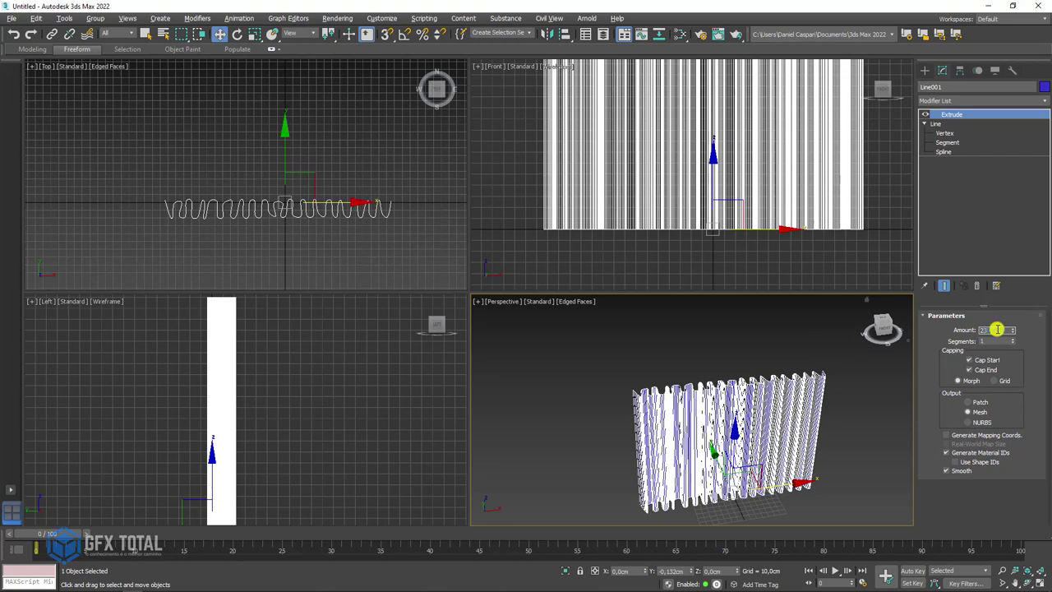
{"action": "type", "text": "230"}
{"action": "key", "text": "Return"}
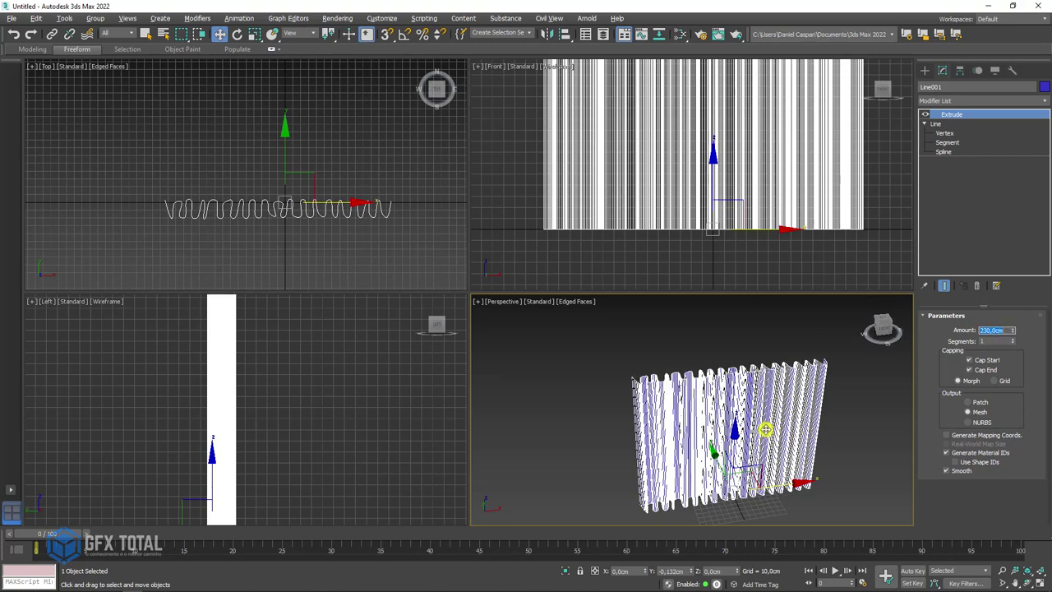
Orbit the curtain and maximize the Perspective viewport with Alt+W.
{"action": "mouse_move", "coordinate": [763, 430]}
{"action": "middle_mouse_down", "text": "alt"}
{"action": "mouse_move", "coordinate": [730, 430]}
{"action": "mouse_move", "coordinate": [679, 381]}
{"action": "mouse_move", "coordinate": [692, 374]}
{"action": "middle_mouse_up", "text": "alt"}
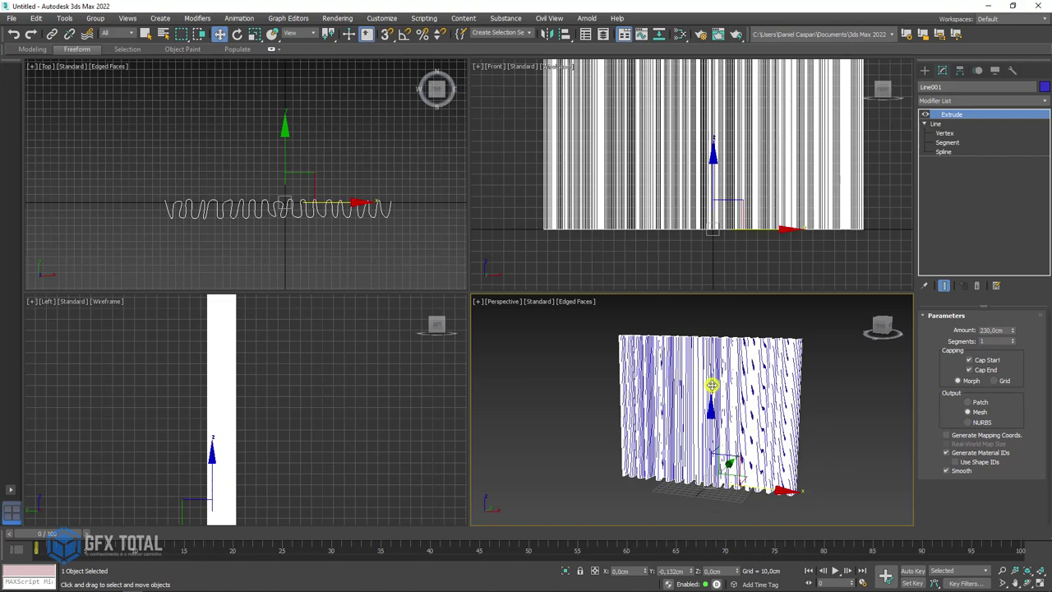
{"action": "mouse_move", "coordinate": [728, 387]}
{"action": "middle_mouse_down", "text": "alt"}
{"action": "mouse_move", "coordinate": [747, 430]}
{"action": "mouse_move", "coordinate": [589, 472]}
{"action": "middle_mouse_up", "text": "alt"}
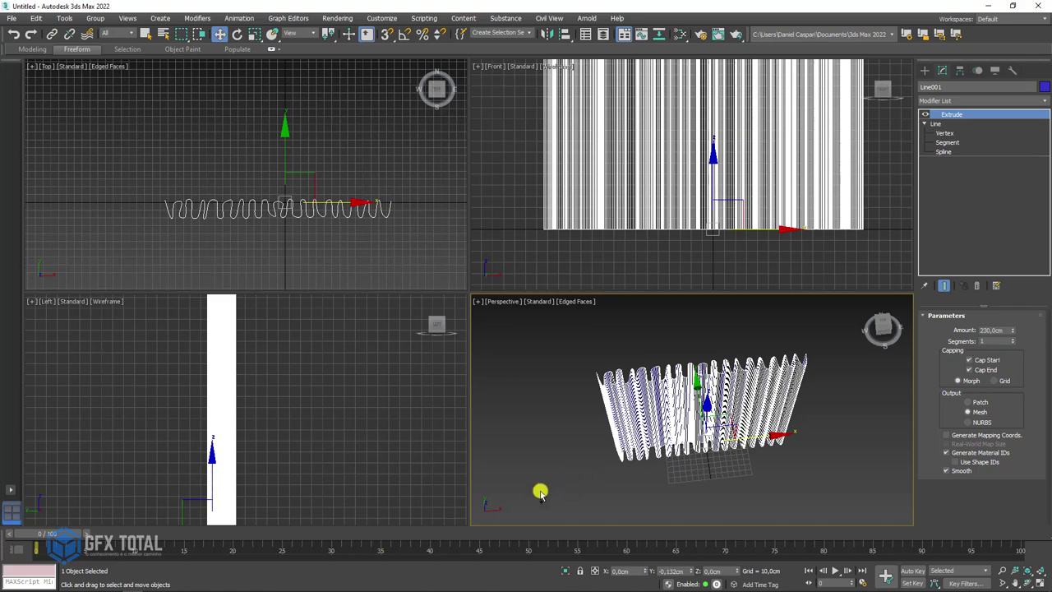
{"action": "key", "text": "alt+w"}
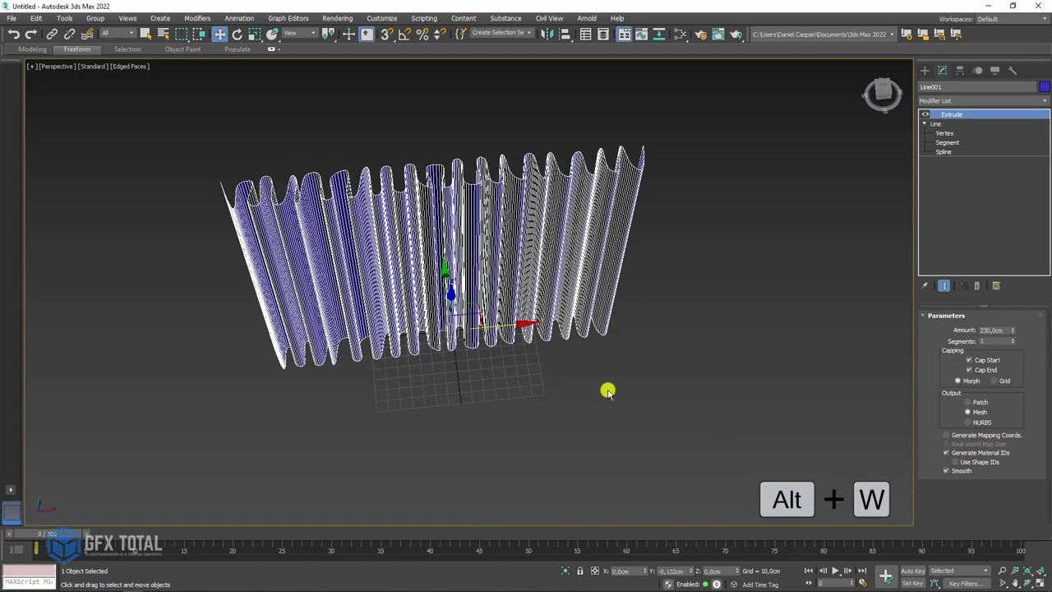
{"action": "mouse_move", "coordinate": [607, 391]}
{"action": "middle_mouse_down", "text": "alt"}
{"action": "mouse_move", "coordinate": [646, 395]}
{"action": "mouse_move", "coordinate": [616, 381]}
{"action": "middle_mouse_up", "text": "alt"}
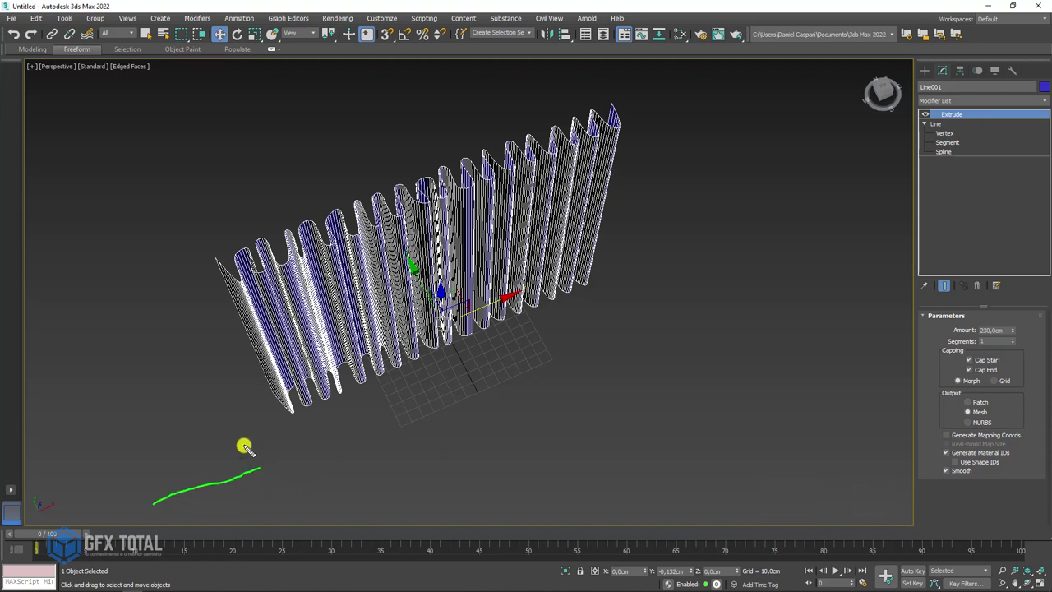
{"action": "left_click_drag", "start_coordinate": [65, 404], "coordinate": [135, 395]}
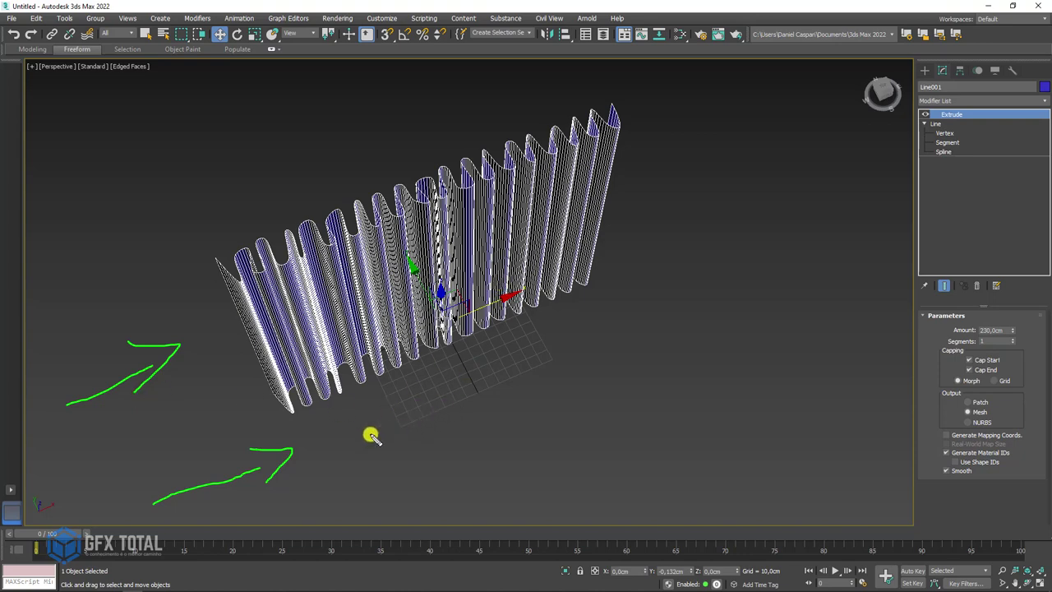
{"action": "mouse_move", "coordinate": [481, 405]}
{"action": "middle_mouse_down", "text": "alt"}
{"action": "mouse_move", "coordinate": [486, 420]}
{"action": "mouse_move", "coordinate": [454, 382]}
{"action": "middle_mouse_up", "text": "alt"}
{"action": "mouse_move", "coordinate": [175, 143]}
{"action": "left_mouse_down"}
{"action": "mouse_move", "coordinate": [185, 298]}
{"action": "mouse_move", "coordinate": [224, 386]}
{"action": "left_mouse_up"}
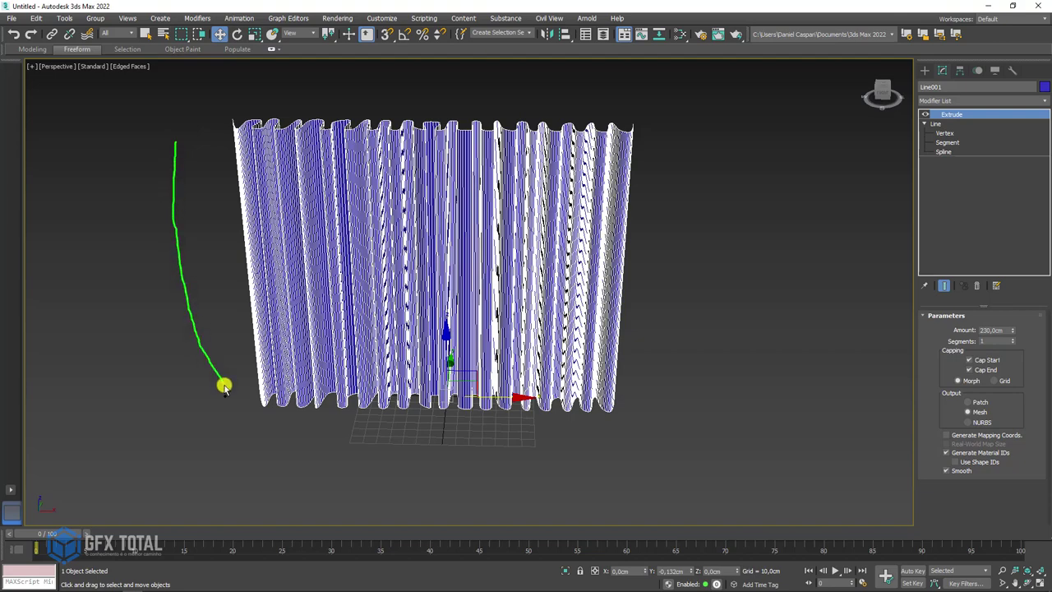
{"action": "mouse_move", "coordinate": [268, 352]}
{"action": "middle_mouse_down", "text": "alt"}
{"action": "mouse_move", "coordinate": [305, 396]}
{"action": "mouse_move", "coordinate": [361, 377]}
{"action": "middle_mouse_up", "text": "alt"}
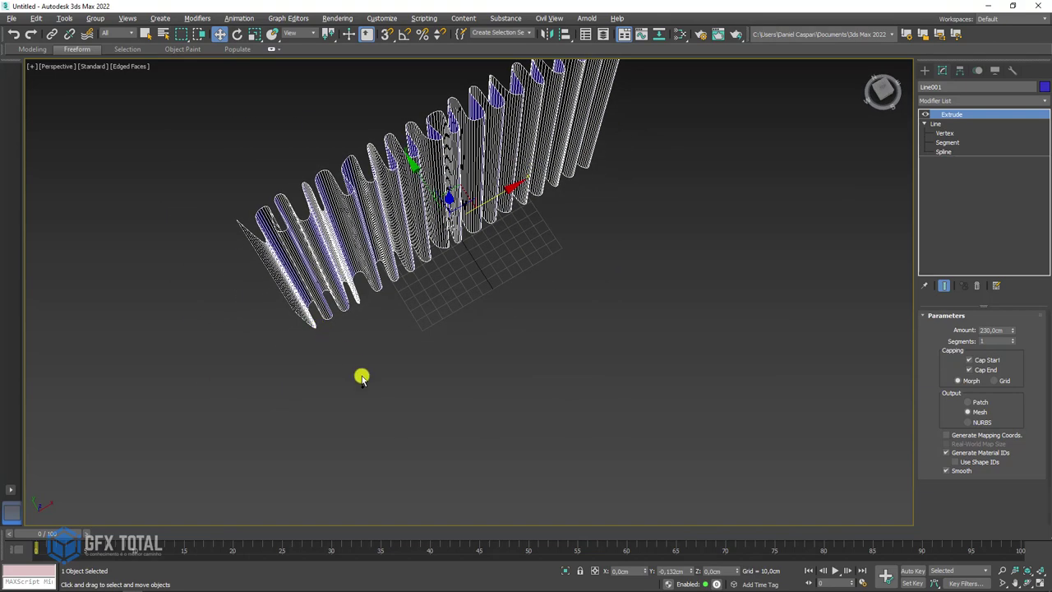
{"action": "mouse_move", "coordinate": [389, 413]}
{"action": "left_mouse_down"}
{"action": "mouse_move", "coordinate": [394, 376]}
{"action": "mouse_move", "coordinate": [468, 367]}
{"action": "mouse_move", "coordinate": [535, 336]}
{"action": "mouse_move", "coordinate": [554, 294]}
{"action": "mouse_move", "coordinate": [629, 298]}
{"action": "mouse_move", "coordinate": [682, 214]}
{"action": "left_mouse_up"}
{"action": "mouse_move", "coordinate": [450, 428]}
{"action": "left_mouse_down"}
{"action": "mouse_move", "coordinate": [516, 401]}
{"action": "mouse_move", "coordinate": [531, 411]}
{"action": "left_mouse_up"}
{"action": "left_click_drag", "start_coordinate": [594, 362], "coordinate": [616, 333]}
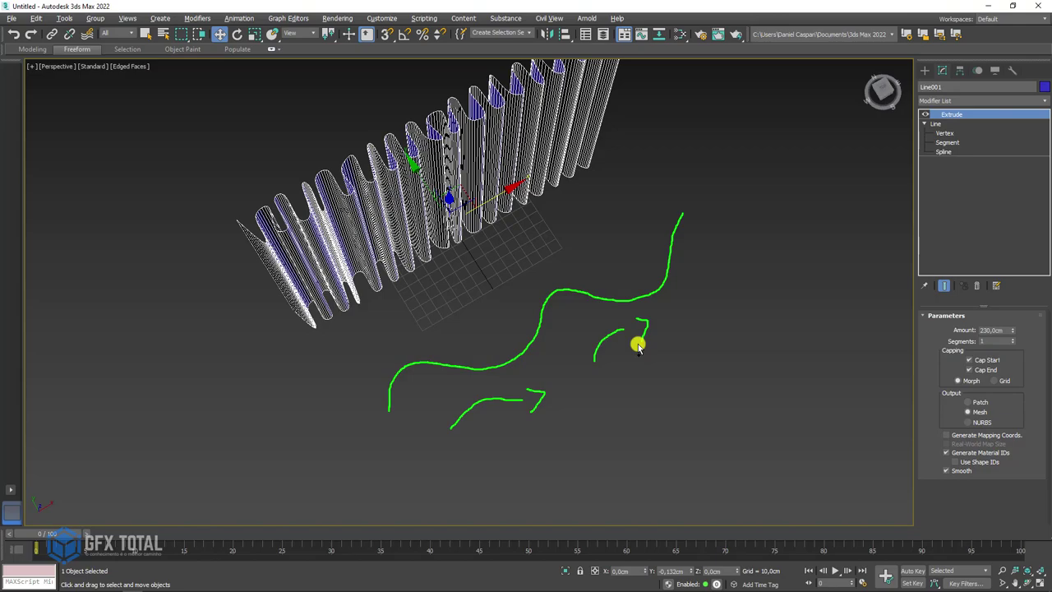
{"action": "mouse_move", "coordinate": [636, 342]}
{"action": "middle_mouse_down", "text": "alt"}
{"action": "mouse_move", "coordinate": [589, 307]}
{"action": "mouse_move", "coordinate": [580, 261]}
{"action": "mouse_move", "coordinate": [618, 394]}
{"action": "middle_mouse_up", "text": "alt"}
{"action": "mouse_move", "coordinate": [406, 320]}
{"action": "middle_mouse_down", "text": "alt"}
{"action": "mouse_move", "coordinate": [403, 170]}
{"action": "mouse_move", "coordinate": [410, 266]}
{"action": "mouse_move", "coordinate": [333, 284]}
{"action": "middle_mouse_up", "text": "alt"}
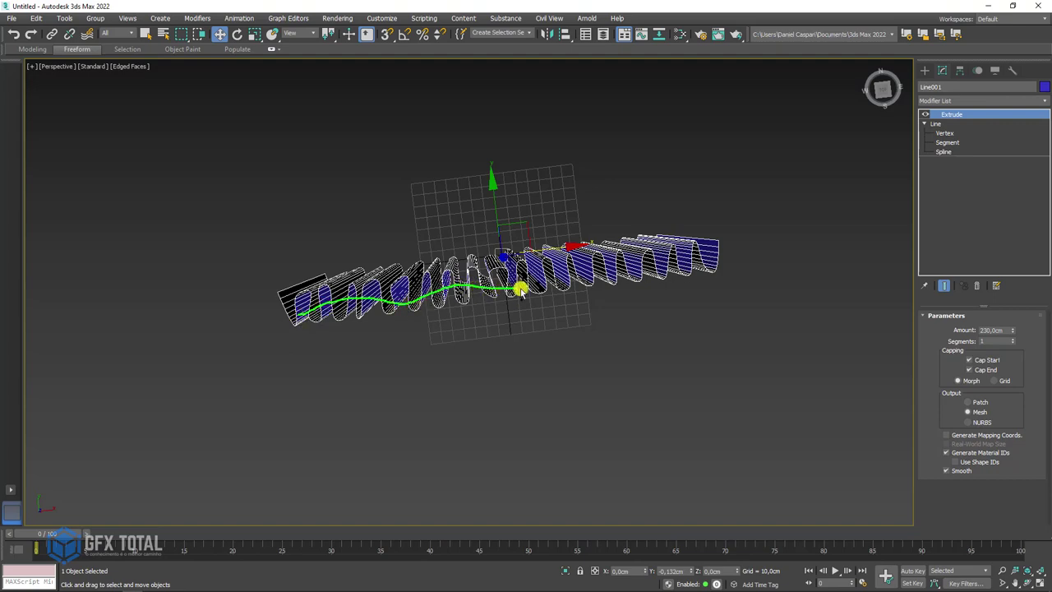
{"action": "mouse_move", "coordinate": [666, 252]}
{"action": "middle_mouse_down", "text": "alt"}
{"action": "mouse_move", "coordinate": [591, 287]}
{"action": "mouse_move", "coordinate": [639, 220]}
{"action": "middle_mouse_up", "text": "alt"}
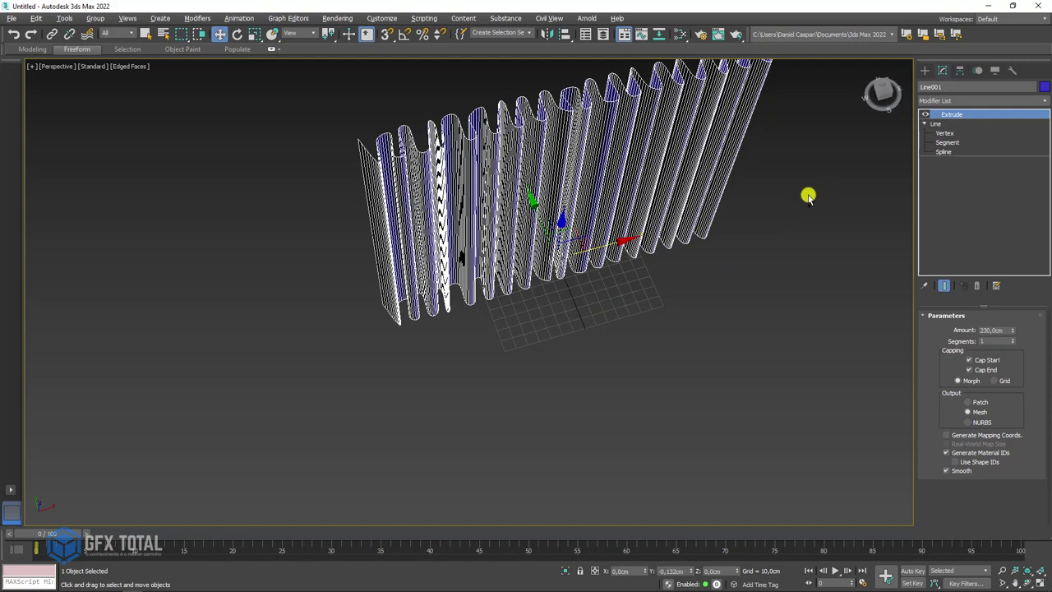
{"action": "mouse_move", "coordinate": [756, 186]}
{"action": "middle_mouse_down", "text": "alt"}
{"action": "mouse_move", "coordinate": [659, 238]}
{"action": "mouse_move", "coordinate": [674, 223]}
{"action": "middle_mouse_up", "text": "alt"}
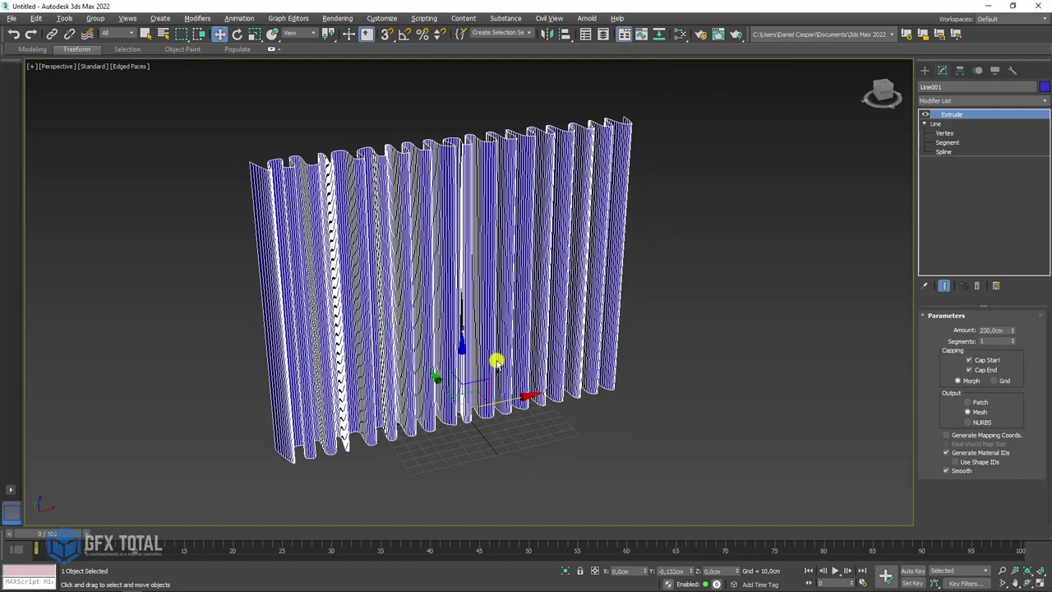
{"action": "middle_click_drag", "start_coordinate": [496, 361], "coordinate": [514, 343]}
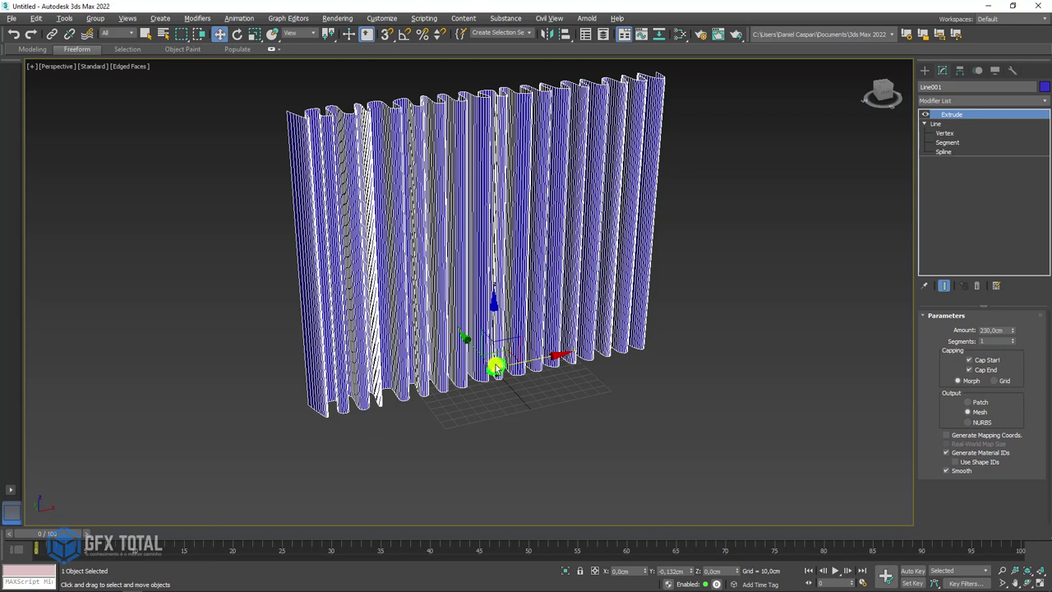
{"action": "left_click_drag", "start_coordinate": [350, 119], "coordinate": [645, 85]}
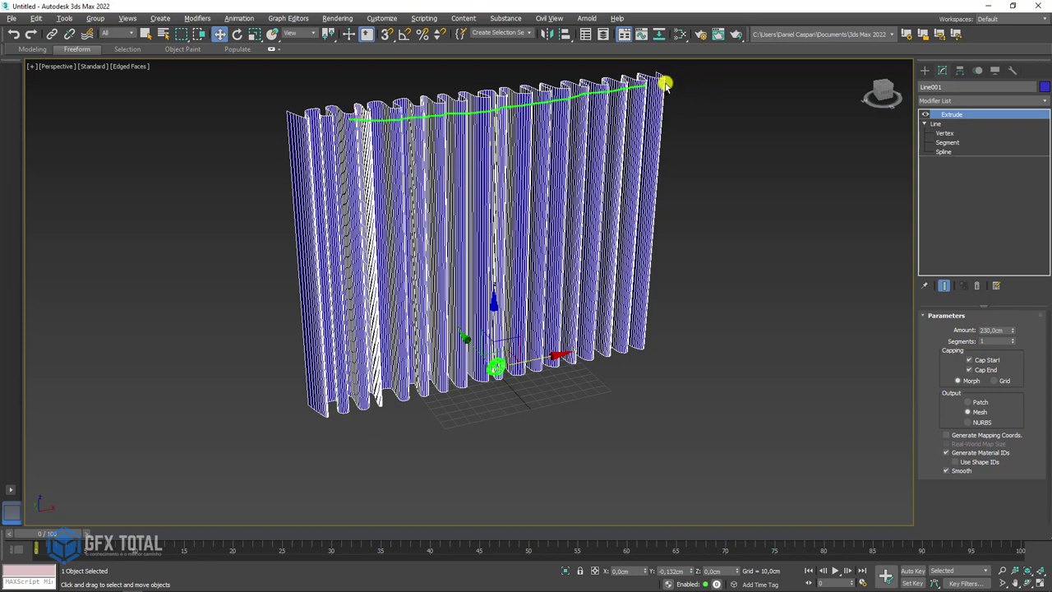
{"action": "left_click_drag", "start_coordinate": [310, 121], "coordinate": [659, 88]}
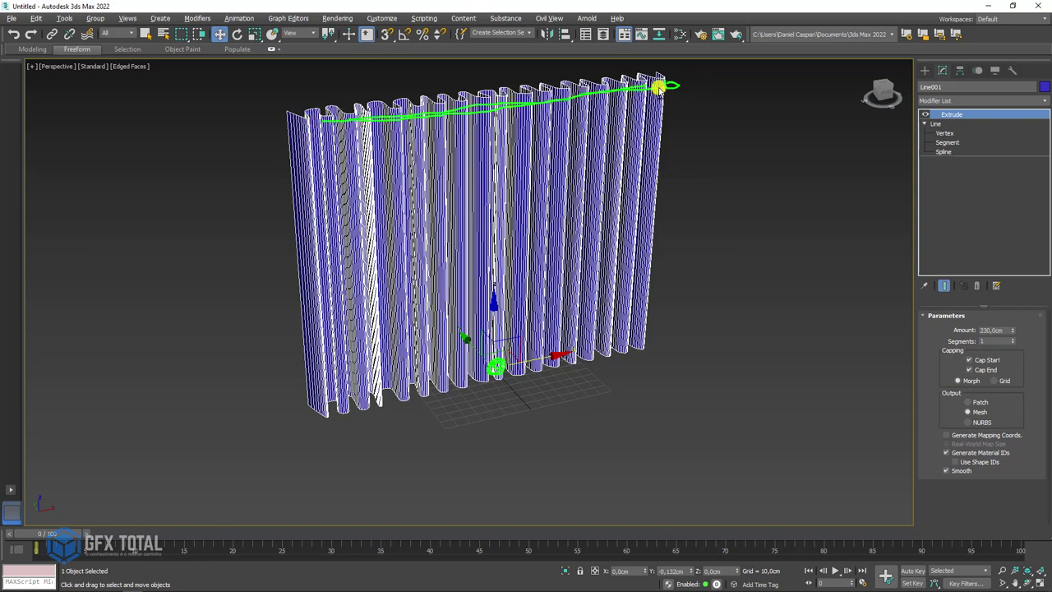
With Affect Pivot Only on, raise the curtain's pivot to the top of the fabric.
{"action": "left_click", "coordinate": [961, 71]}
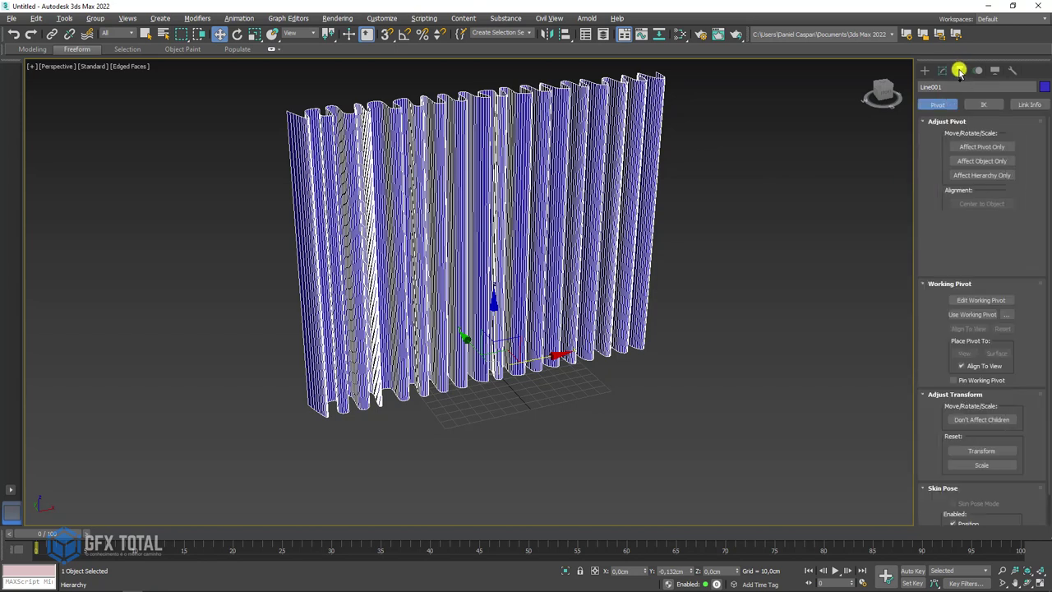
{"action": "left_click", "coordinate": [981, 147]}
{"action": "left_click_drag", "start_coordinate": [497, 317], "coordinate": [518, 52]}
{"action": "middle_click_drag", "start_coordinate": [519, 51], "coordinate": [560, 235], "text": "alt"}
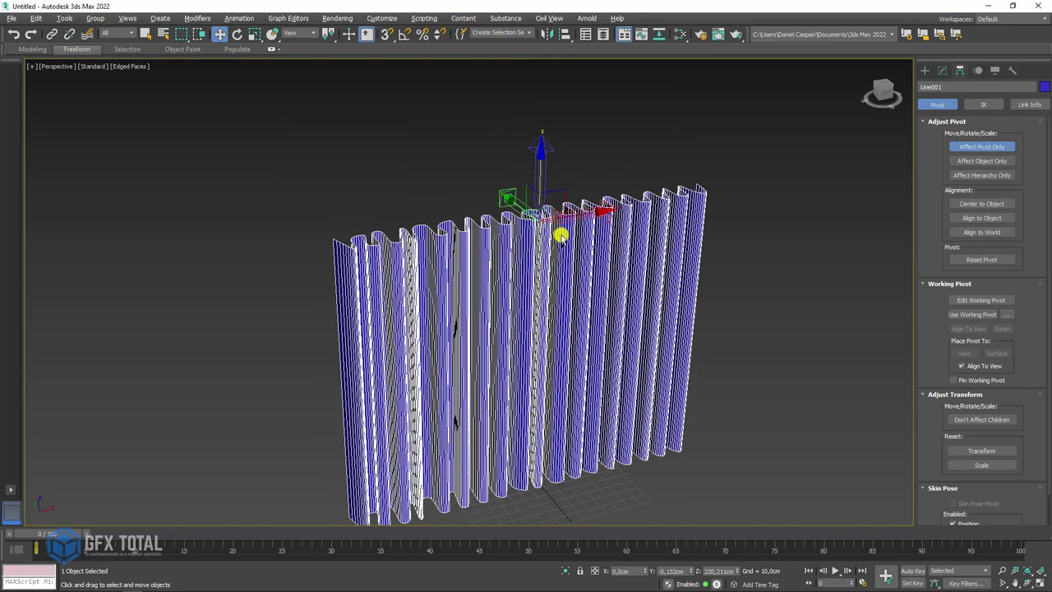
In Left view, shift the pivot into the curtain's depth, then turn off Affect Pivot Only.
{"action": "key", "text": "l"}
{"action": "scroll", "coordinate": [464, 263], "scroll_direction": "down", "scroll_amount": 5}
{"action": "scroll", "coordinate": [458, 329], "scroll_direction": "up", "scroll_amount": 5}
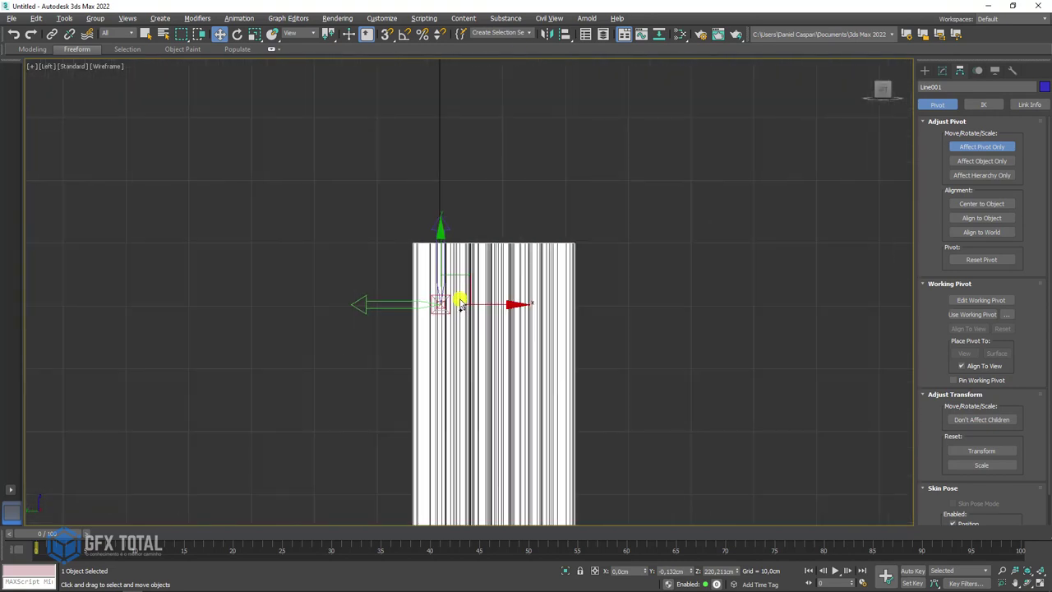
{"action": "left_click_drag", "start_coordinate": [483, 311], "coordinate": [552, 296]}
{"action": "scroll", "coordinate": [608, 261], "scroll_direction": "down", "scroll_amount": 2}
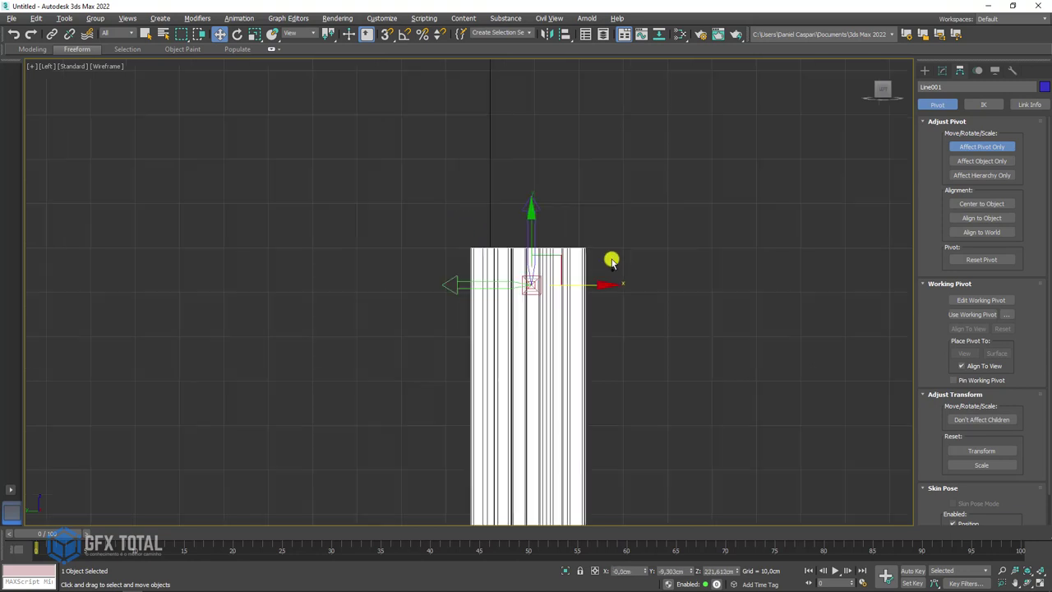
{"action": "left_click", "coordinate": [978, 143]}
Reframe the Left view and return to Perspective with the Create Shapes panel showing.
{"action": "scroll", "coordinate": [745, 247], "scroll_direction": "down", "scroll_amount": 2}
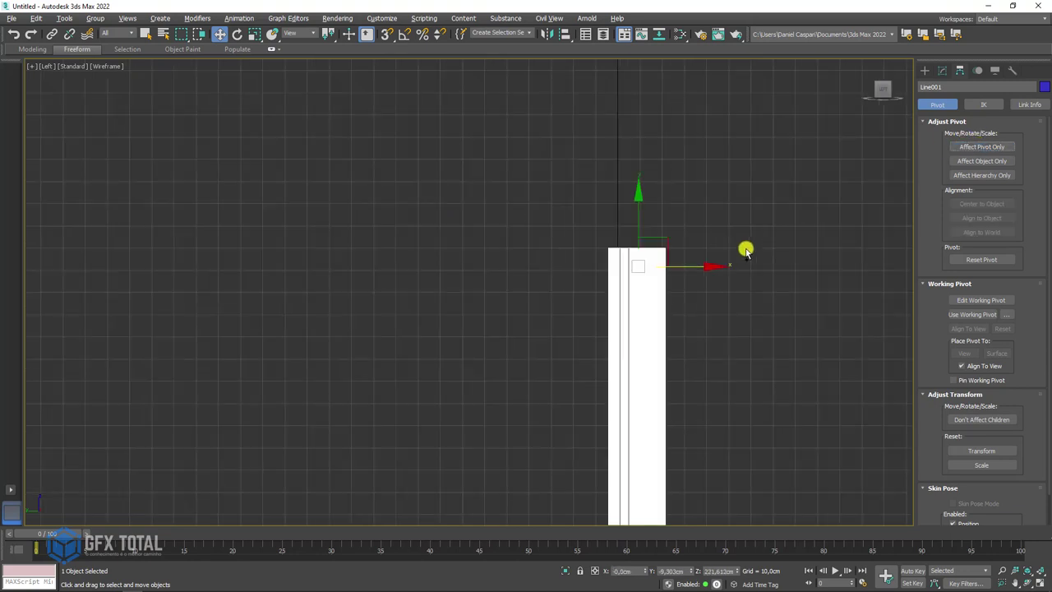
{"action": "scroll", "coordinate": [761, 265], "scroll_direction": "down", "scroll_amount": 3}
{"action": "middle_click_drag", "start_coordinate": [761, 265], "coordinate": [617, 242]}
{"action": "key", "text": "p"}
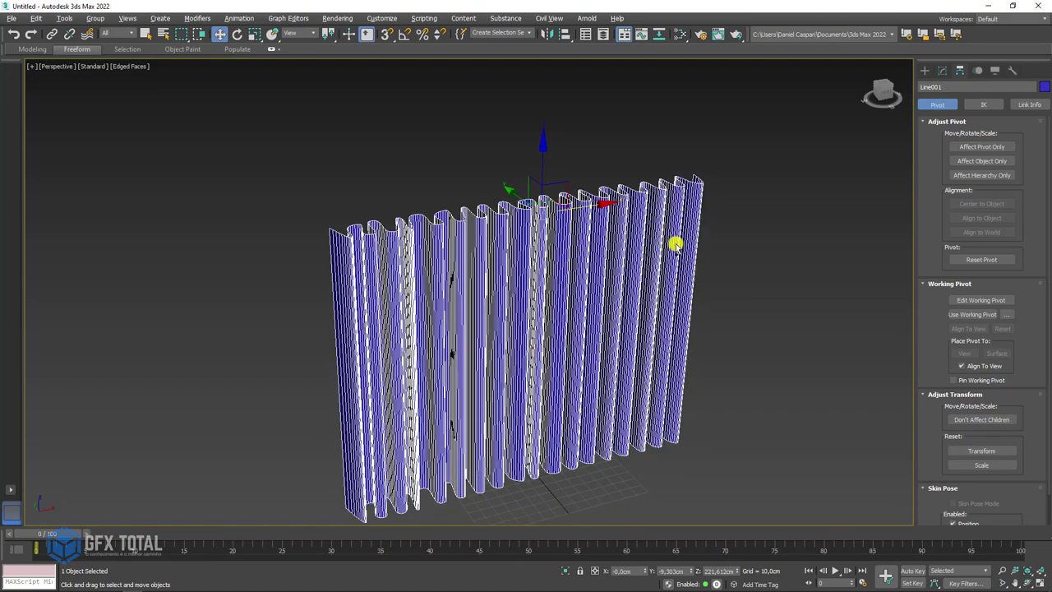
{"action": "left_click", "coordinate": [925, 71]}
In Front view, draw a straight Line002 across the curtain's top edge.
{"action": "left_click", "coordinate": [949, 157]}
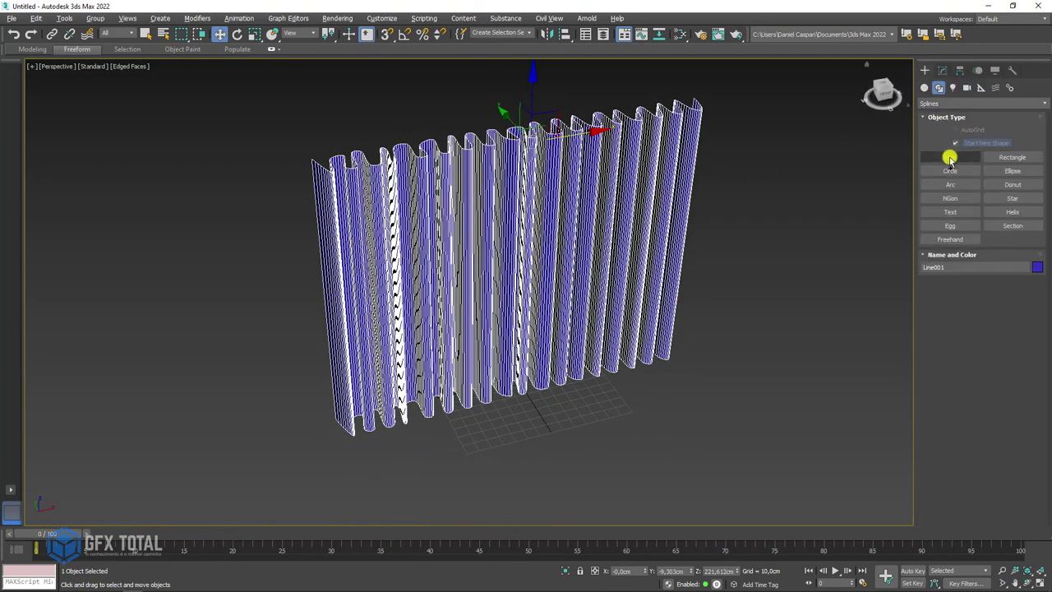
{"action": "middle_click_drag", "start_coordinate": [650, 223], "coordinate": [662, 259]}
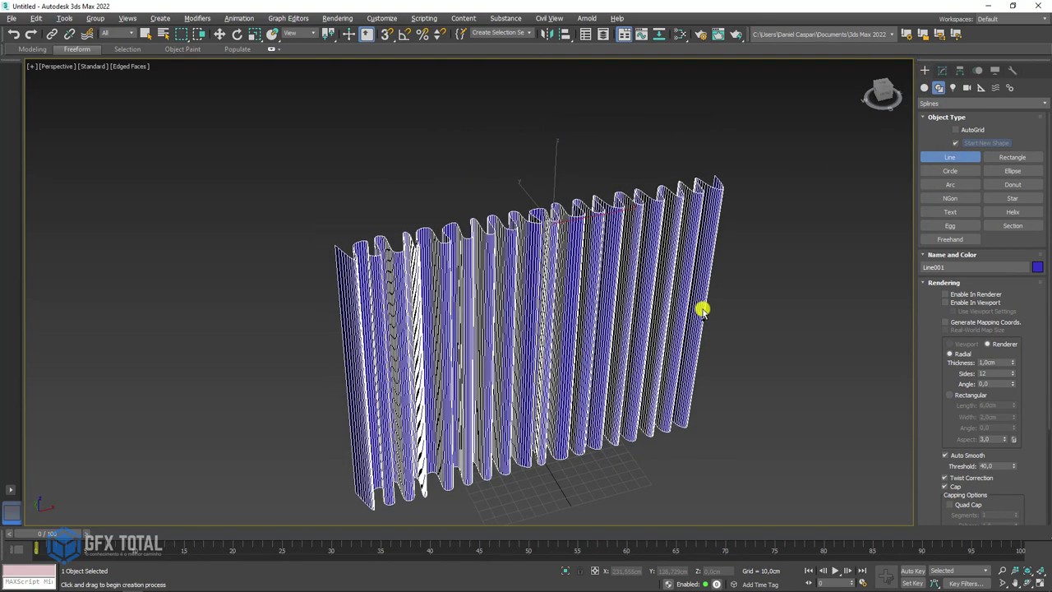
{"action": "key", "text": "f"}
{"action": "scroll", "coordinate": [507, 211], "scroll_direction": "down", "scroll_amount": 5}
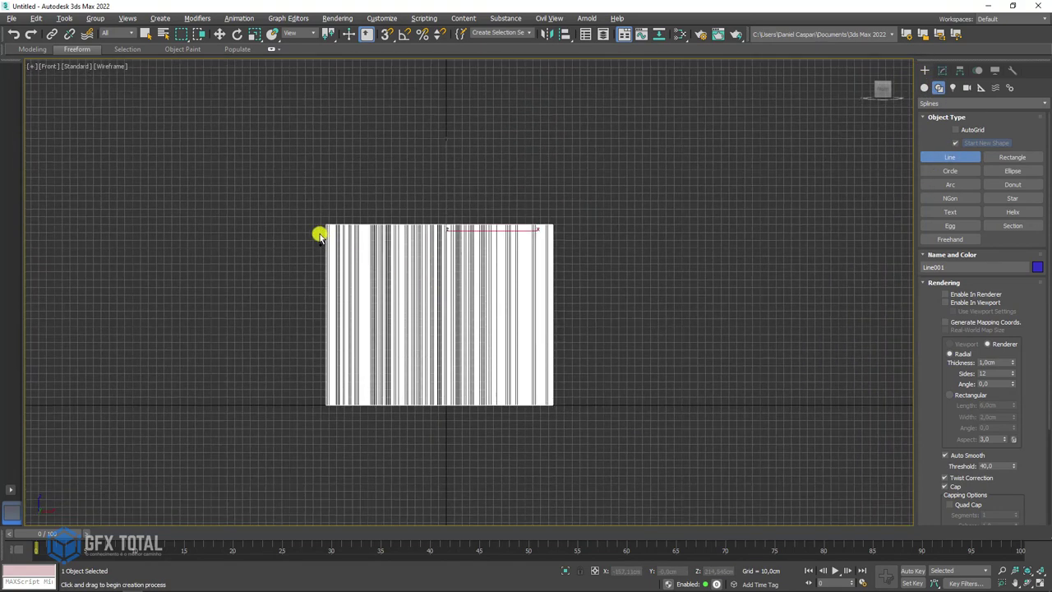
{"action": "left_click", "coordinate": [304, 231]}
{"action": "left_click", "coordinate": [571, 231]}
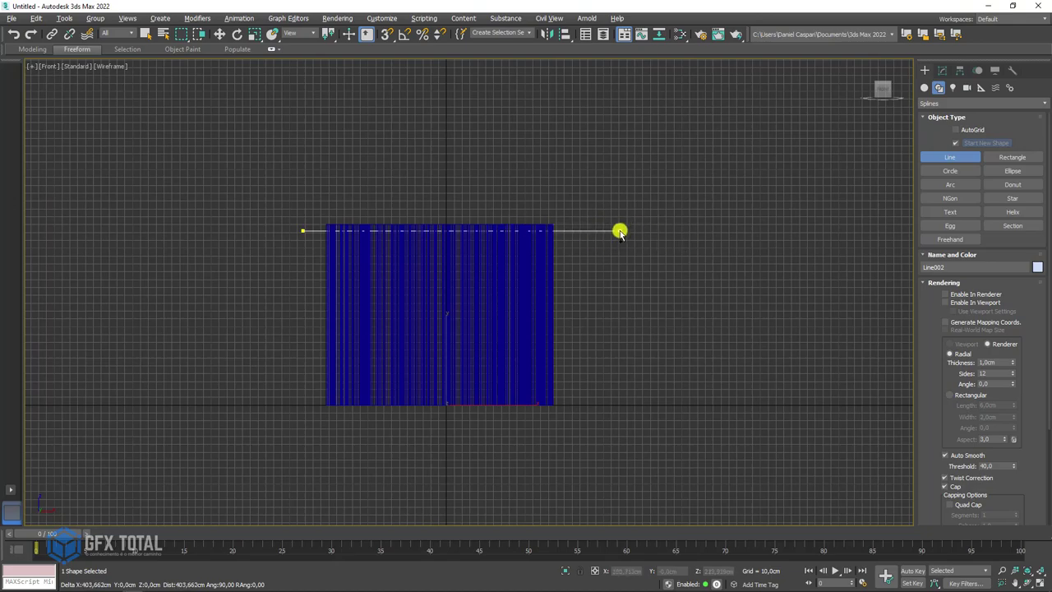
{"action": "left_click", "coordinate": [655, 228]}
{"action": "right_click", "coordinate": [687, 226]}
Enable Line002 in both renderer and viewport under its Rendering settings.
{"action": "key", "text": "w"}
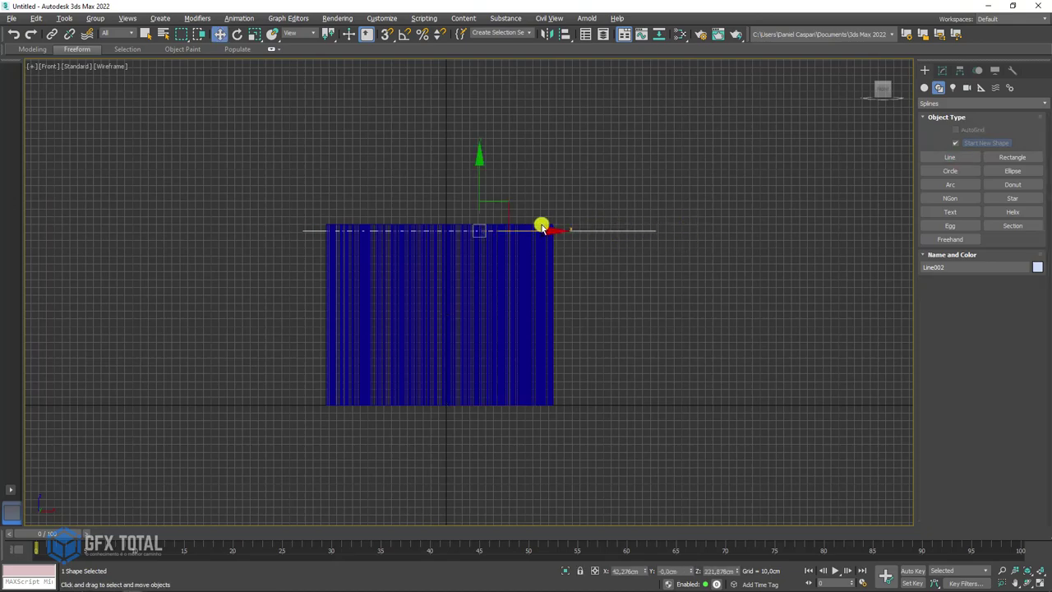
{"action": "mouse_move", "coordinate": [517, 233]}
{"action": "middle_mouse_down", "text": "alt"}
{"action": "mouse_move", "coordinate": [441, 246]}
{"action": "mouse_move", "coordinate": [521, 258]}
{"action": "mouse_move", "coordinate": [575, 246]}
{"action": "middle_mouse_up", "text": "alt"}
{"action": "left_click", "coordinate": [941, 69]}
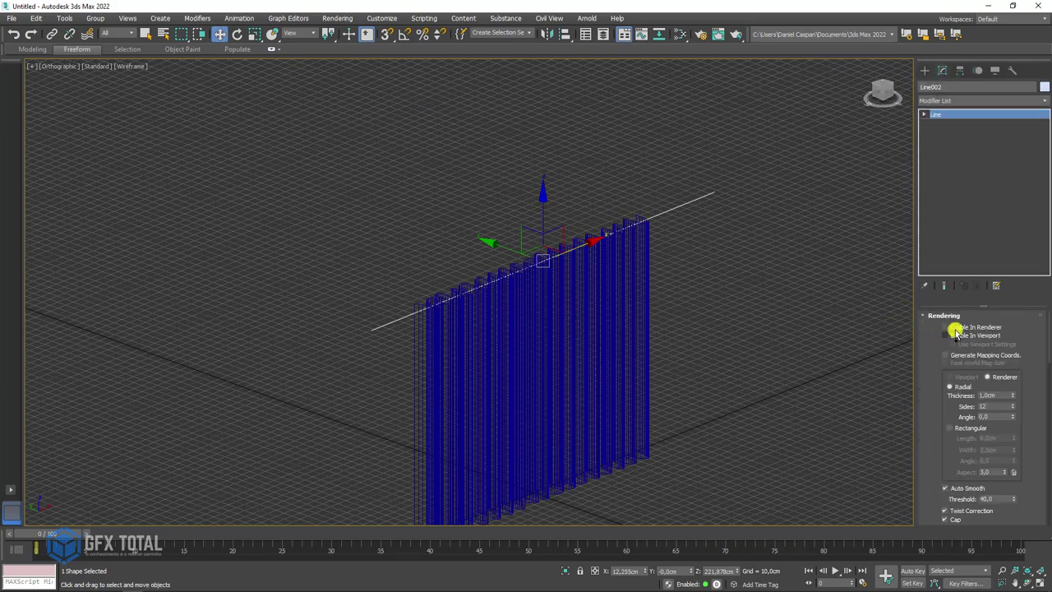
{"action": "left_click", "coordinate": [945, 327]}
{"action": "left_click", "coordinate": [945, 336]}
Set Line002's rendering thickness to about 4,62 cm and move the rod behind the curtain top.
{"action": "scroll", "coordinate": [540, 287], "scroll_direction": "up", "scroll_amount": 1}
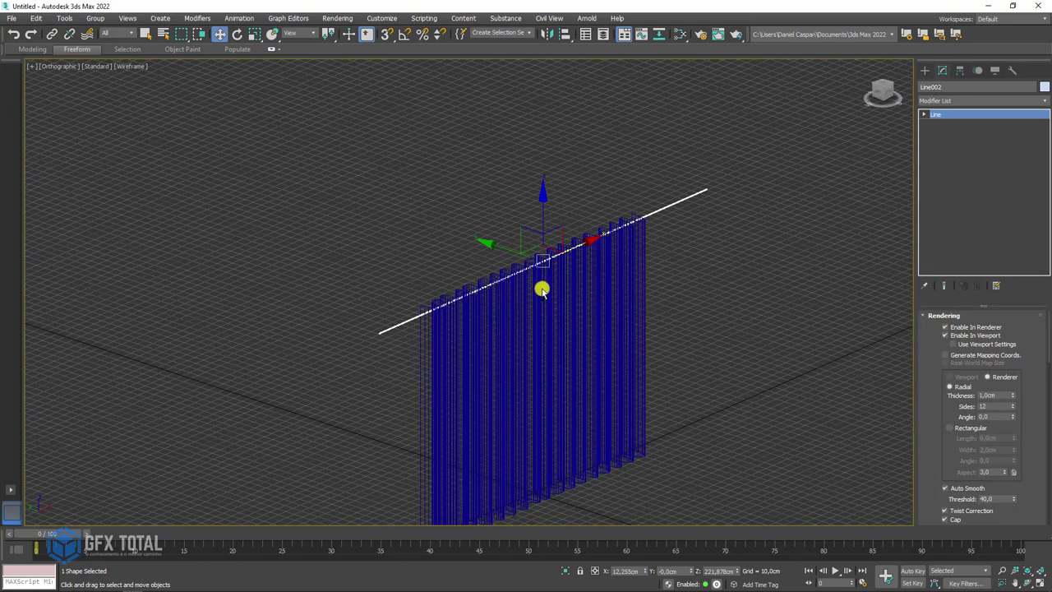
{"action": "scroll", "coordinate": [460, 310], "scroll_direction": "up", "scroll_amount": 2}
{"action": "scroll", "coordinate": [458, 313], "scroll_direction": "up", "scroll_amount": 2}
{"action": "key", "text": "F3"}
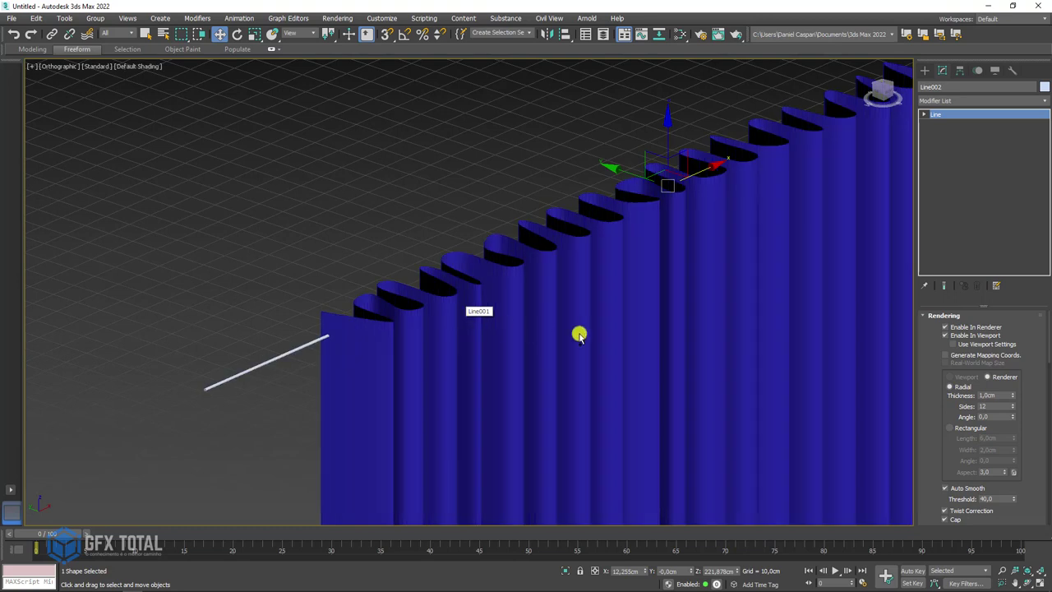
{"action": "left_click_drag", "start_coordinate": [1012, 399], "coordinate": [986, 201]}
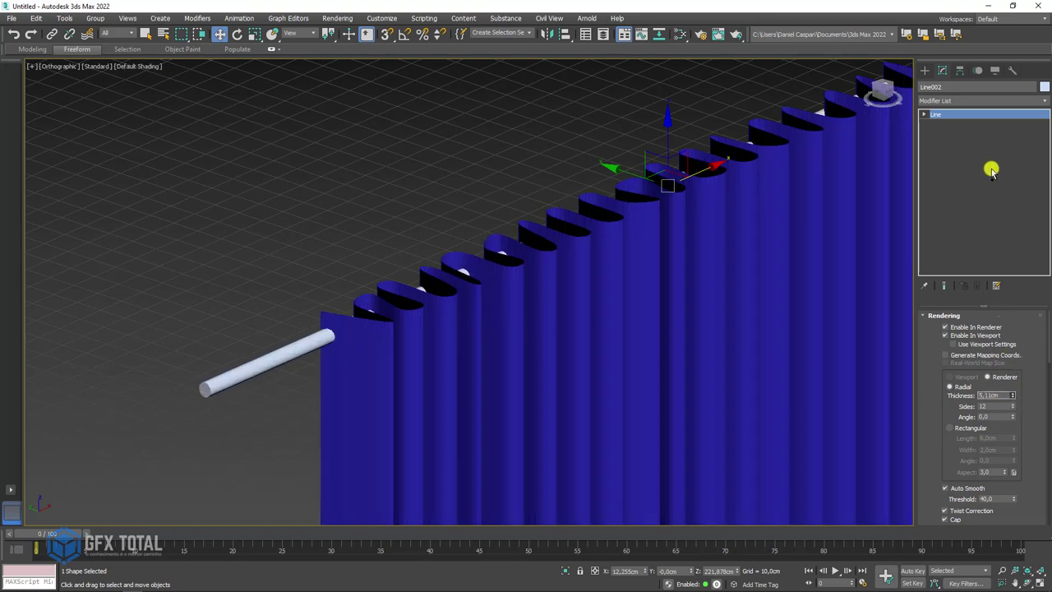
{"action": "type", "text": "4,62"}
{"action": "left_click_drag", "start_coordinate": [614, 171], "coordinate": [590, 60]}
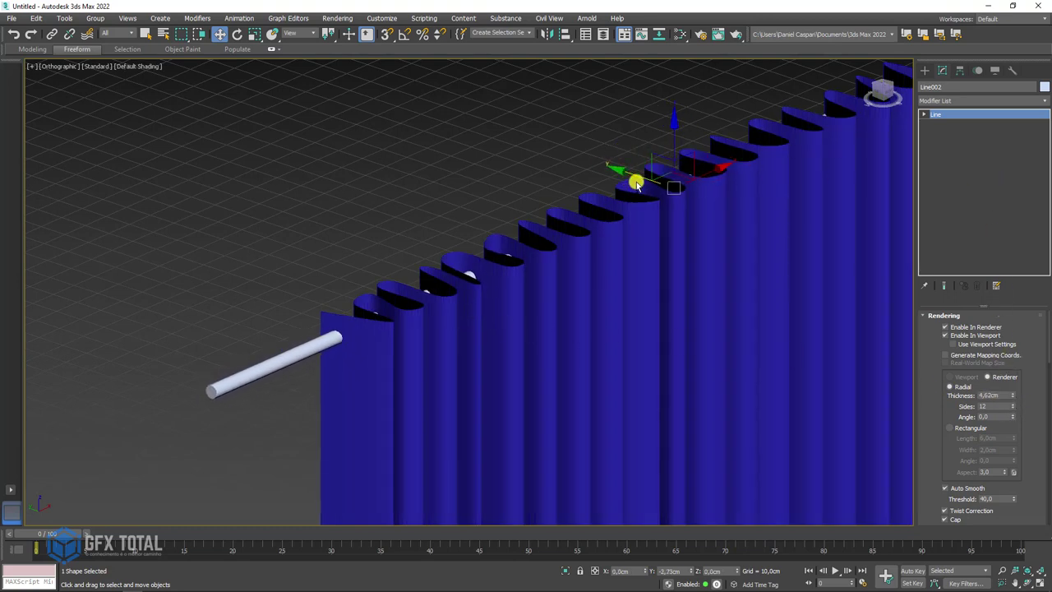
Align the rod to the curtain using Pivot Point for both objects, then reselect the curtain.
{"action": "left_click", "coordinate": [567, 35]}
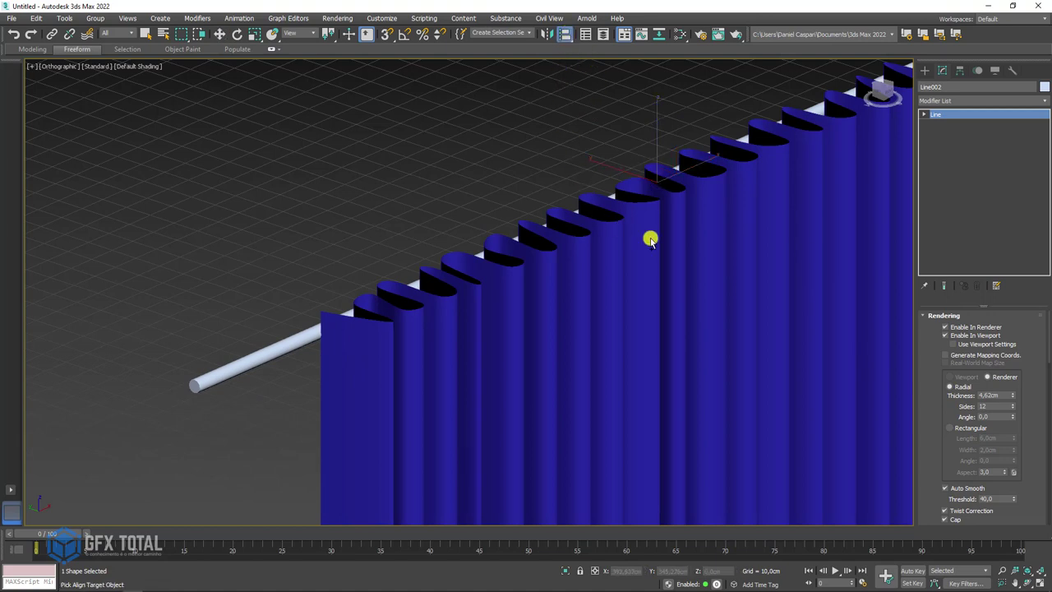
{"action": "left_click", "coordinate": [684, 227]}
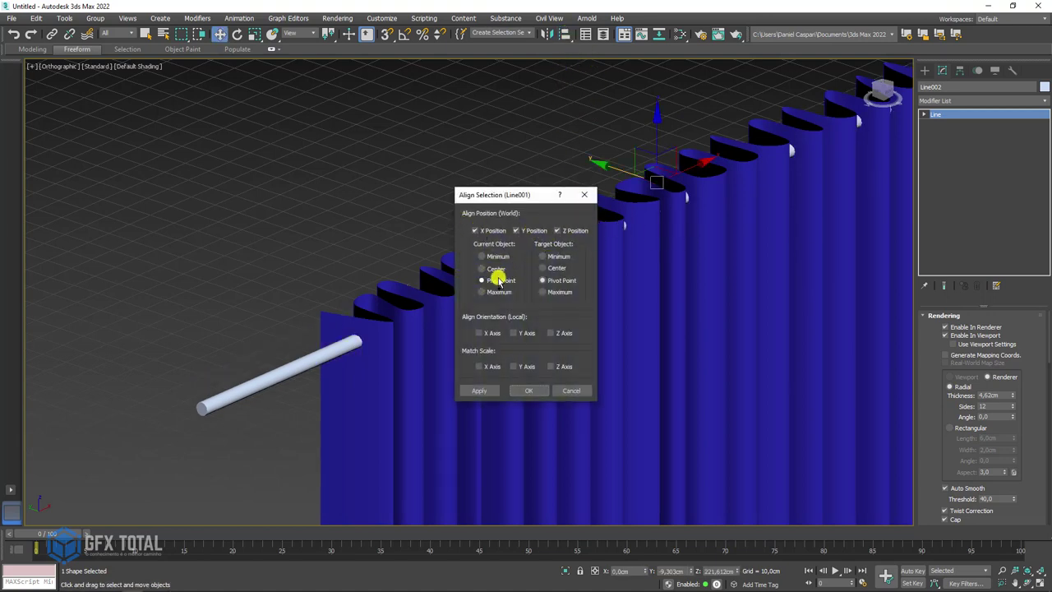
{"action": "left_click", "coordinate": [528, 388]}
{"action": "mouse_move", "coordinate": [592, 376]}
{"action": "middle_mouse_down", "text": "alt"}
{"action": "mouse_move", "coordinate": [555, 213]}
{"action": "mouse_move", "coordinate": [581, 267]}
{"action": "middle_mouse_up", "text": "alt"}
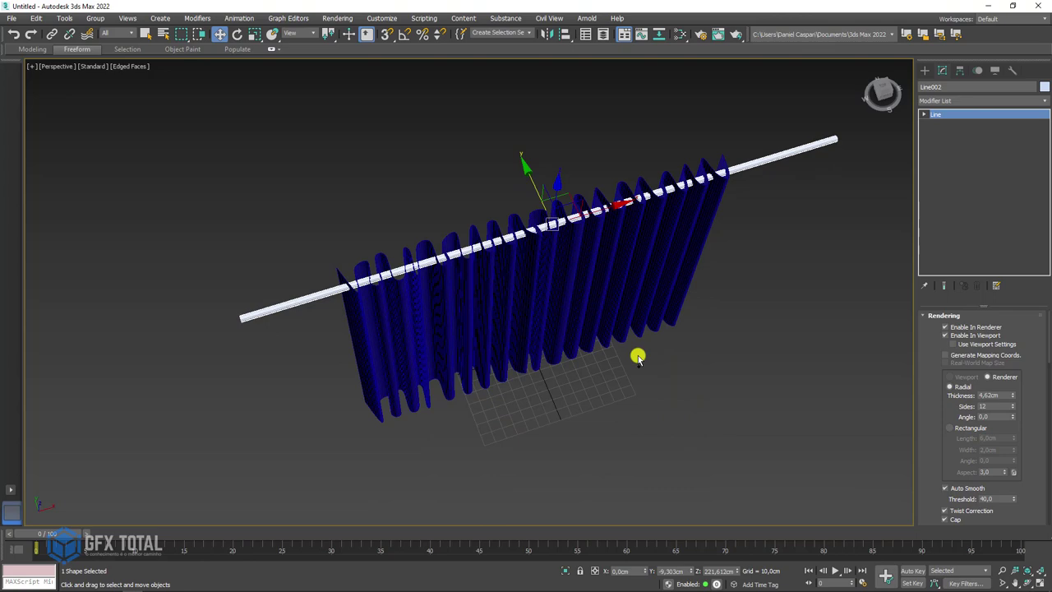
{"action": "mouse_move", "coordinate": [650, 299]}
{"action": "middle_mouse_down", "text": "alt"}
{"action": "mouse_move", "coordinate": [636, 354]}
{"action": "mouse_move", "coordinate": [623, 188]}
{"action": "mouse_move", "coordinate": [641, 190]}
{"action": "middle_mouse_up", "text": "alt"}
{"action": "left_click", "coordinate": [512, 223]}
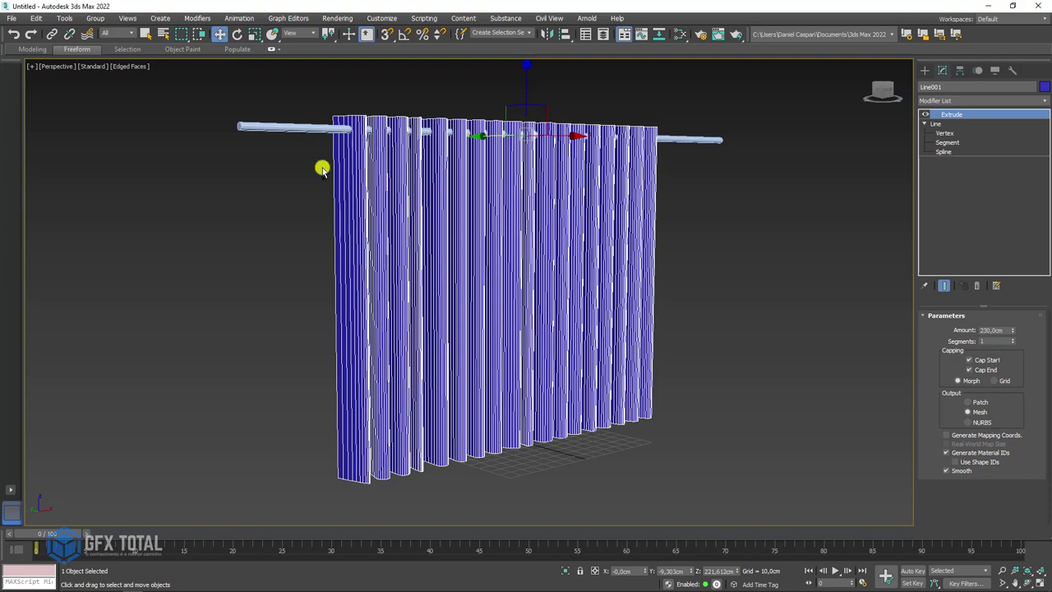
{"action": "scroll", "coordinate": [322, 169], "scroll_direction": "up", "scroll_amount": 2}
{"action": "middle_click_drag", "start_coordinate": [387, 146], "coordinate": [376, 197], "text": "alt"}
{"action": "scroll", "coordinate": [370, 202], "scroll_direction": "up", "scroll_amount": 3}
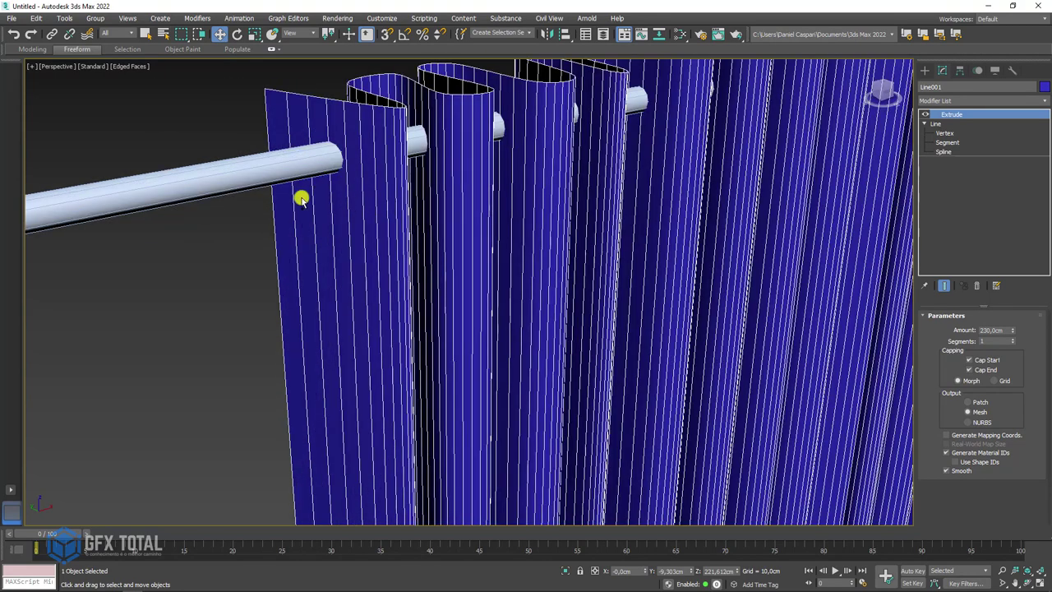
{"action": "mouse_move", "coordinate": [308, 166]}
{"action": "left_mouse_down"}
{"action": "mouse_move", "coordinate": [315, 415]}
{"action": "mouse_move", "coordinate": [340, 398]}
{"action": "left_mouse_up"}
{"action": "key", "text": "Escape"}
{"action": "middle_click_drag", "start_coordinate": [473, 333], "coordinate": [403, 228], "text": "alt"}
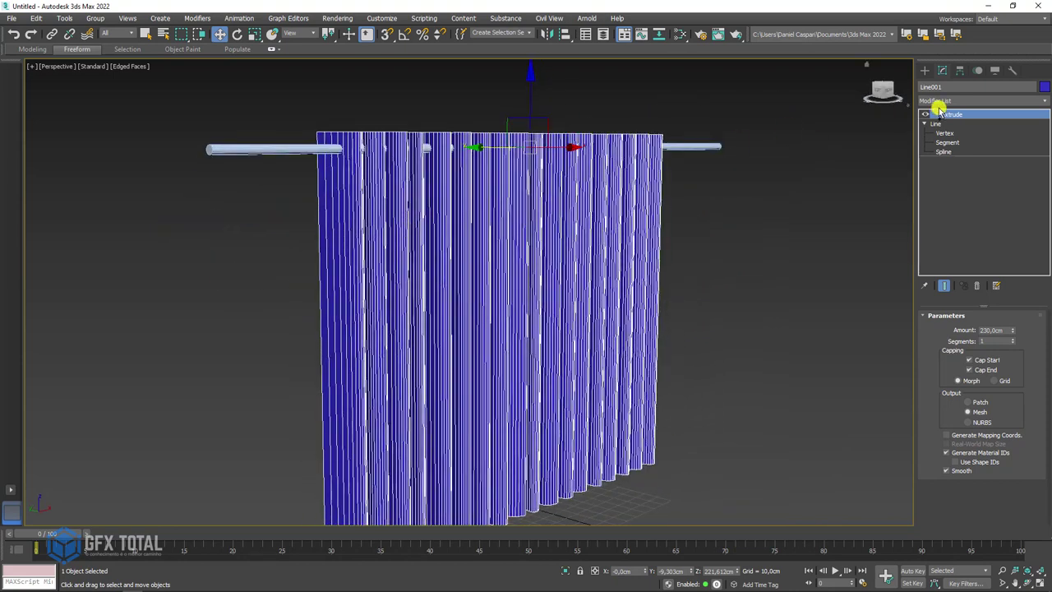
Add a Bend to the curtain with direction 90 and angle about 100,5.
{"action": "left_click", "coordinate": [1038, 105]}
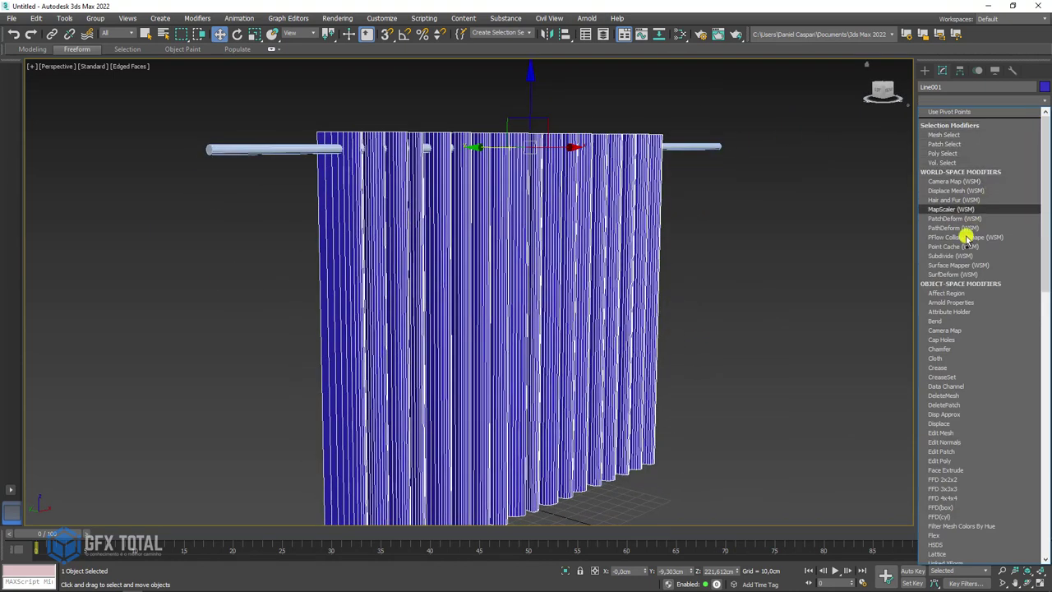
{"action": "left_click", "coordinate": [953, 321]}
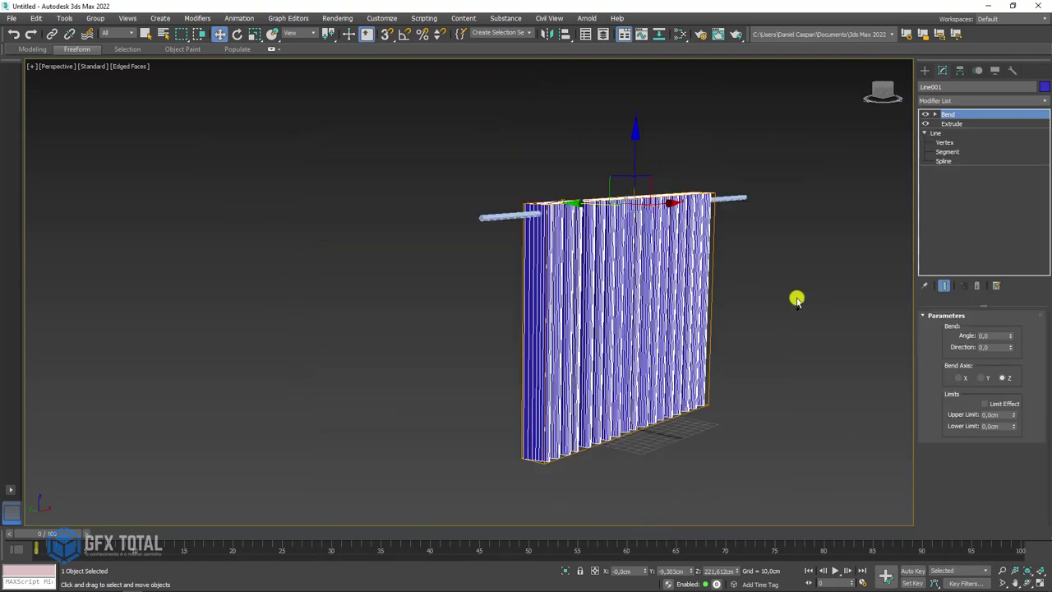
{"action": "middle_click_drag", "start_coordinate": [798, 299], "coordinate": [990, 318], "text": "alt"}
{"action": "left_click_drag", "start_coordinate": [1010, 335], "coordinate": [986, 304]}
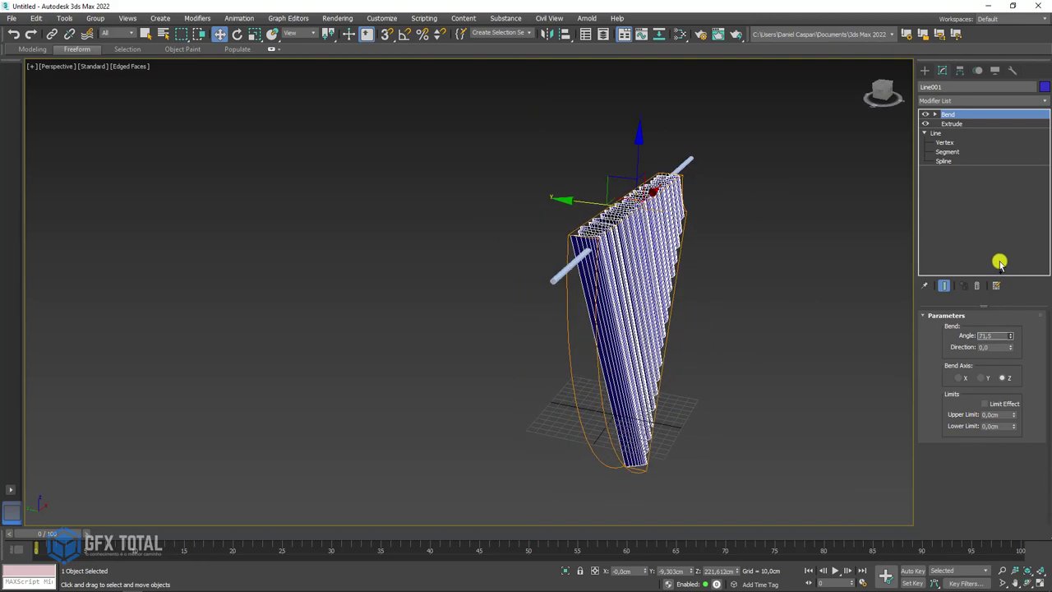
{"action": "double_click", "coordinate": [988, 347]}
{"action": "type", "text": "90"}
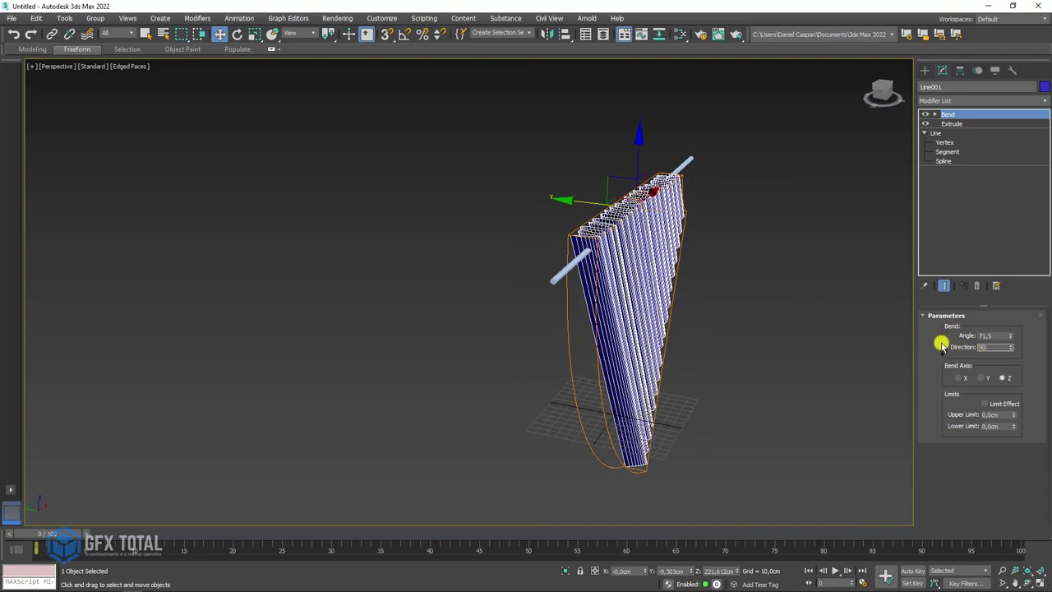
{"action": "key", "text": "Return"}
{"action": "middle_click_drag", "start_coordinate": [639, 325], "coordinate": [712, 320], "text": "alt"}
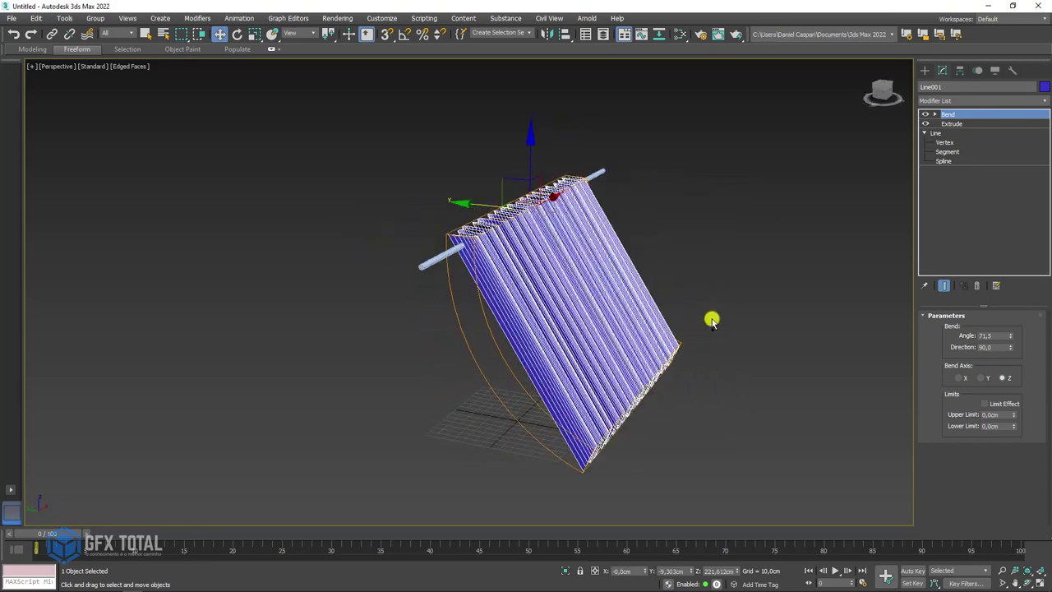
{"action": "mouse_move", "coordinate": [1010, 335]}
{"action": "left_mouse_down"}
{"action": "mouse_move", "coordinate": [1014, 488]}
{"action": "mouse_move", "coordinate": [997, 287]}
{"action": "mouse_move", "coordinate": [995, 498]}
{"action": "mouse_move", "coordinate": [1024, 304]}
{"action": "left_mouse_up"}
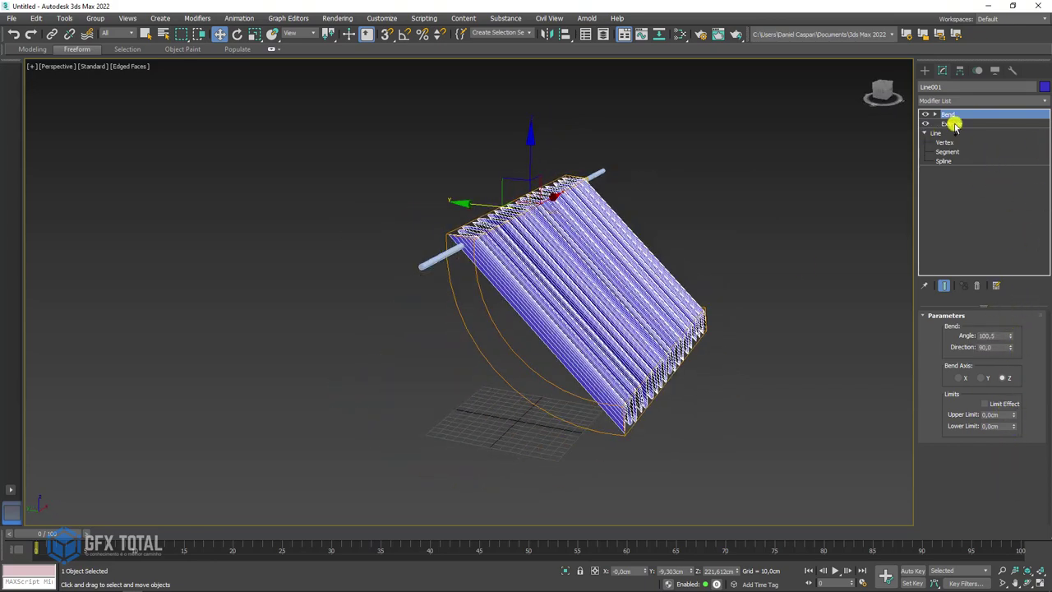
{"action": "left_click", "coordinate": [953, 123]}
With the Bend switched off, raise the Extrude segments to 34.
{"action": "left_click", "coordinate": [927, 113]}
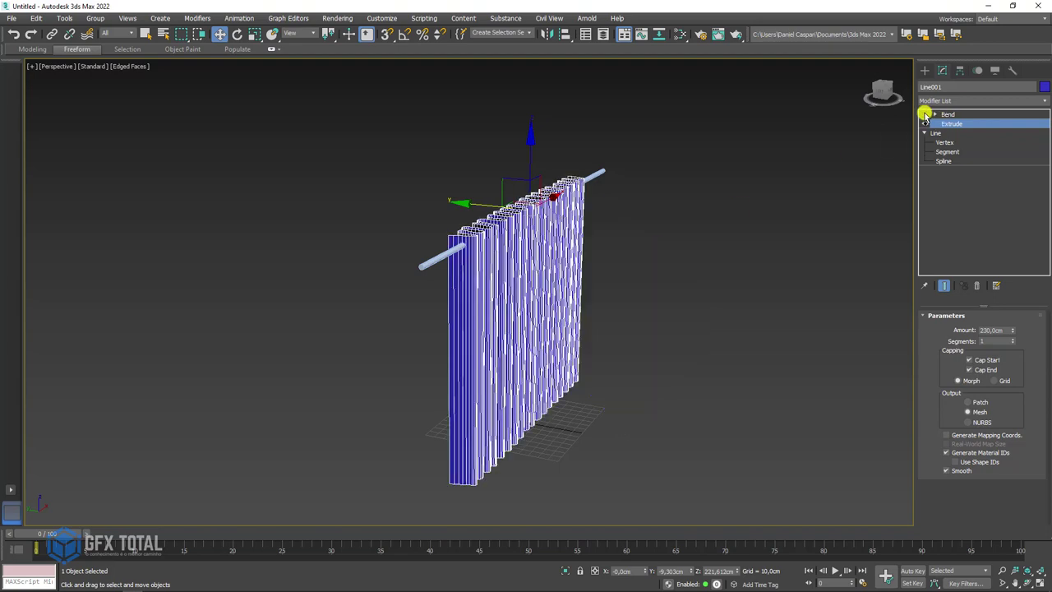
{"action": "scroll", "coordinate": [518, 291], "scroll_direction": "up", "scroll_amount": 3}
{"action": "middle_click_drag", "start_coordinate": [519, 291], "coordinate": [594, 268], "text": "alt"}
{"action": "scroll", "coordinate": [591, 310], "scroll_direction": "up", "scroll_amount": 2}
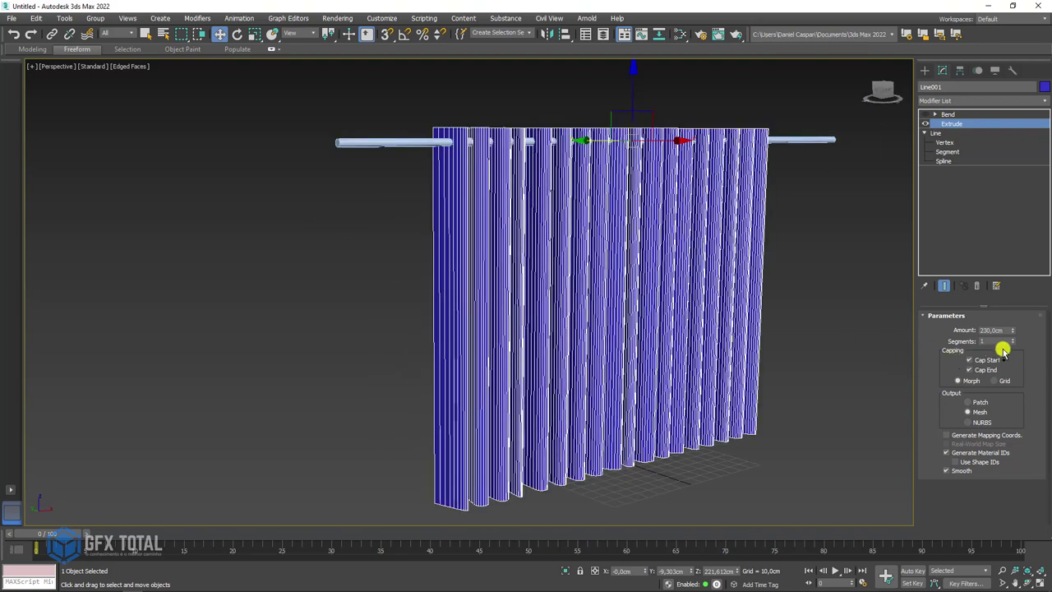
{"action": "left_click_drag", "start_coordinate": [1010, 341], "coordinate": [1012, 325]}
{"action": "middle_click_drag", "start_coordinate": [846, 263], "coordinate": [958, 149], "text": "alt"}
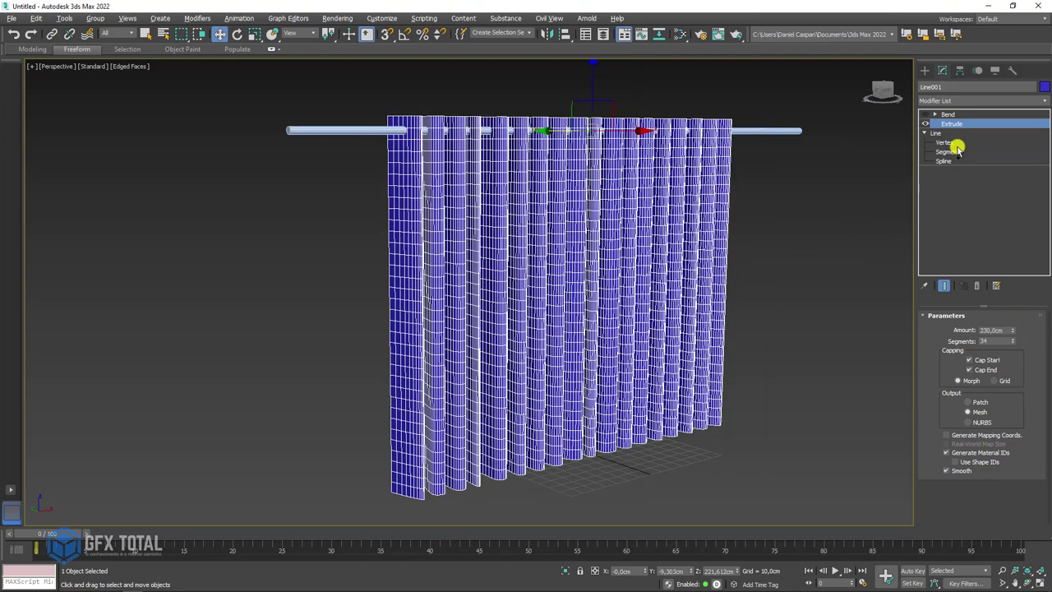
Re-enable the Bend and ease its angle down to 76.5.
{"action": "left_click", "coordinate": [945, 114]}
{"action": "left_click", "coordinate": [926, 113]}
{"action": "middle_click_drag", "start_coordinate": [684, 201], "coordinate": [713, 211], "text": "alt"}
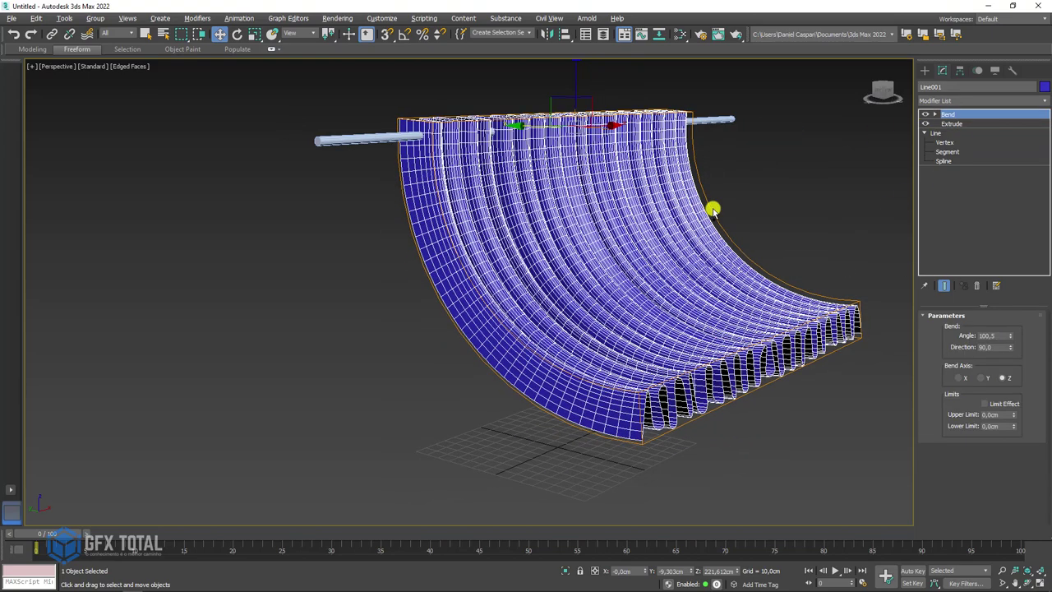
{"action": "mouse_move", "coordinate": [1012, 337]}
{"action": "left_mouse_down"}
{"action": "mouse_move", "coordinate": [1019, 512]}
{"action": "mouse_move", "coordinate": [998, 332]}
{"action": "mouse_move", "coordinate": [7, 493]}
{"action": "mouse_move", "coordinate": [1038, 379]}
{"action": "mouse_move", "coordinate": [19, 498]}
{"action": "mouse_move", "coordinate": [1037, 370]}
{"action": "mouse_move", "coordinate": [1041, 530]}
{"action": "mouse_move", "coordinate": [1000, 357]}
{"action": "left_mouse_up"}
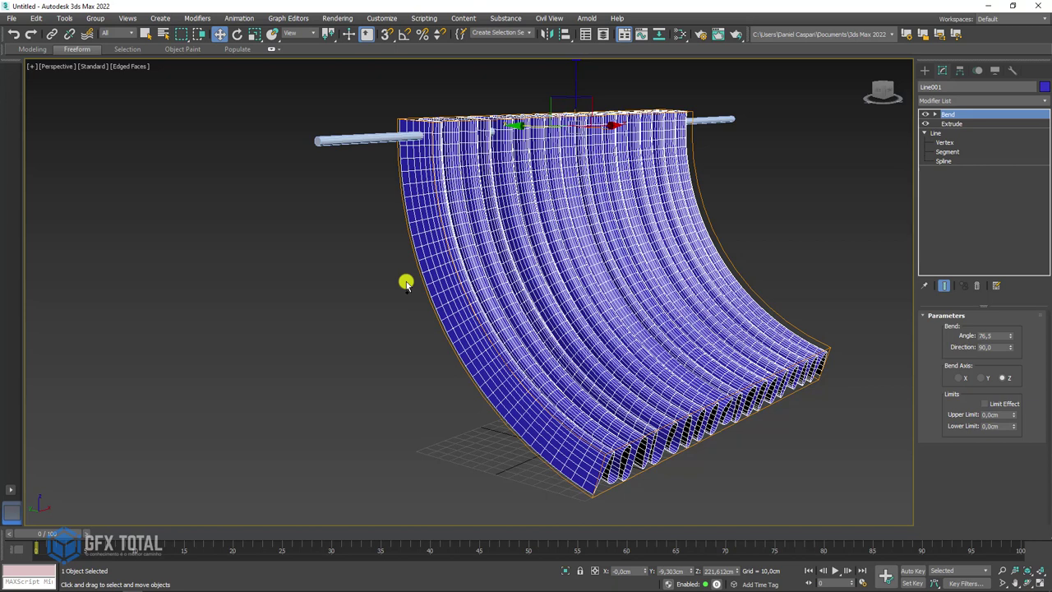
Orbit and zoom around the bent curtain to inspect it from several angles.
{"action": "scroll", "coordinate": [419, 263], "scroll_direction": "up", "scroll_amount": 3}
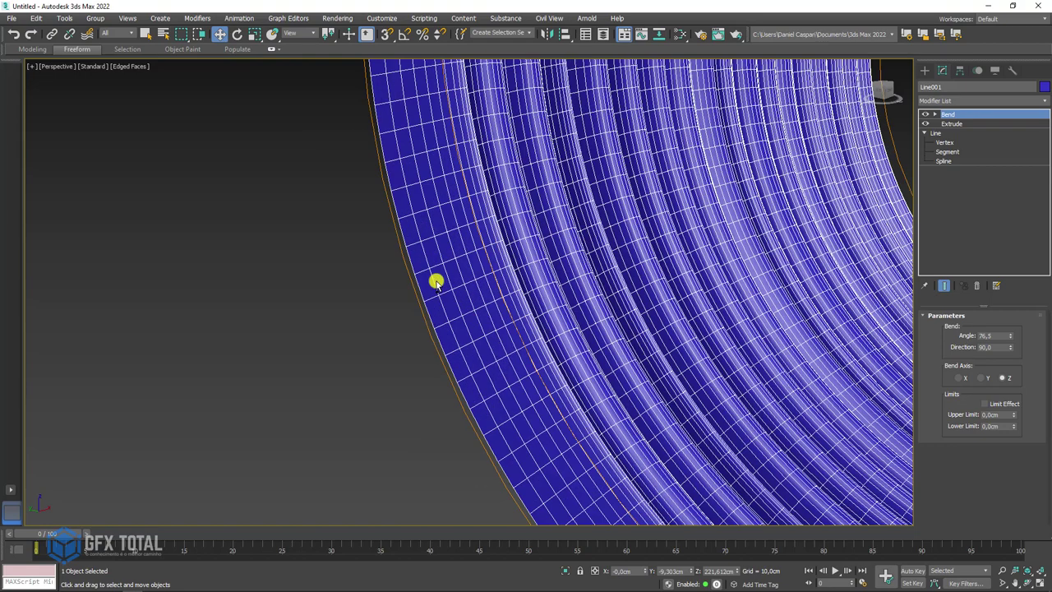
{"action": "scroll", "coordinate": [434, 280], "scroll_direction": "up", "scroll_amount": 2}
{"action": "scroll", "coordinate": [407, 274], "scroll_direction": "up", "scroll_amount": 2}
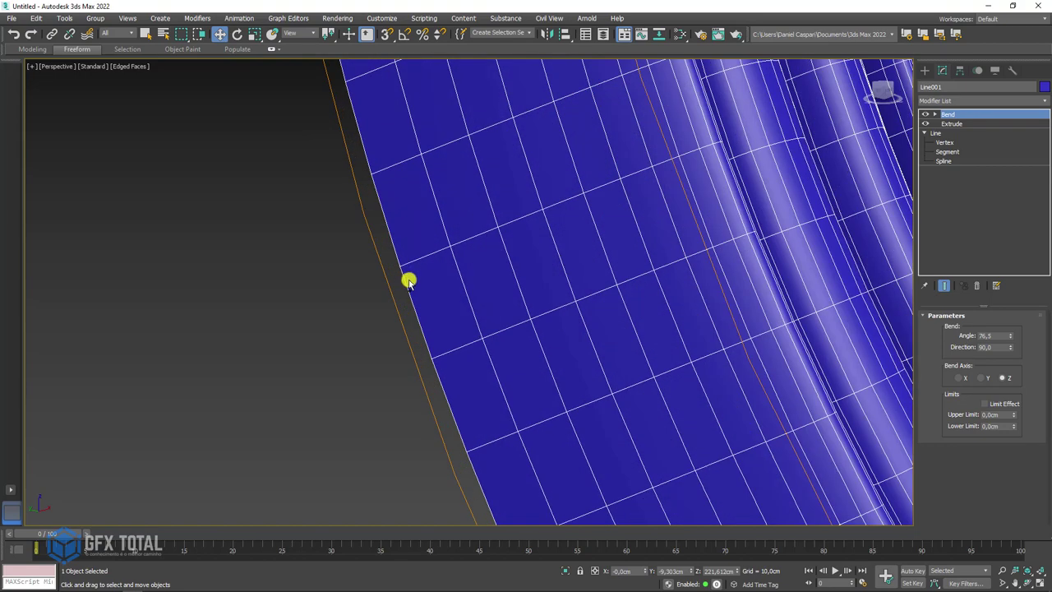
{"action": "mouse_move", "coordinate": [430, 271]}
{"action": "left_mouse_down"}
{"action": "mouse_move", "coordinate": [477, 254]}
{"action": "mouse_move", "coordinate": [505, 308]}
{"action": "mouse_move", "coordinate": [411, 300]}
{"action": "left_mouse_up"}
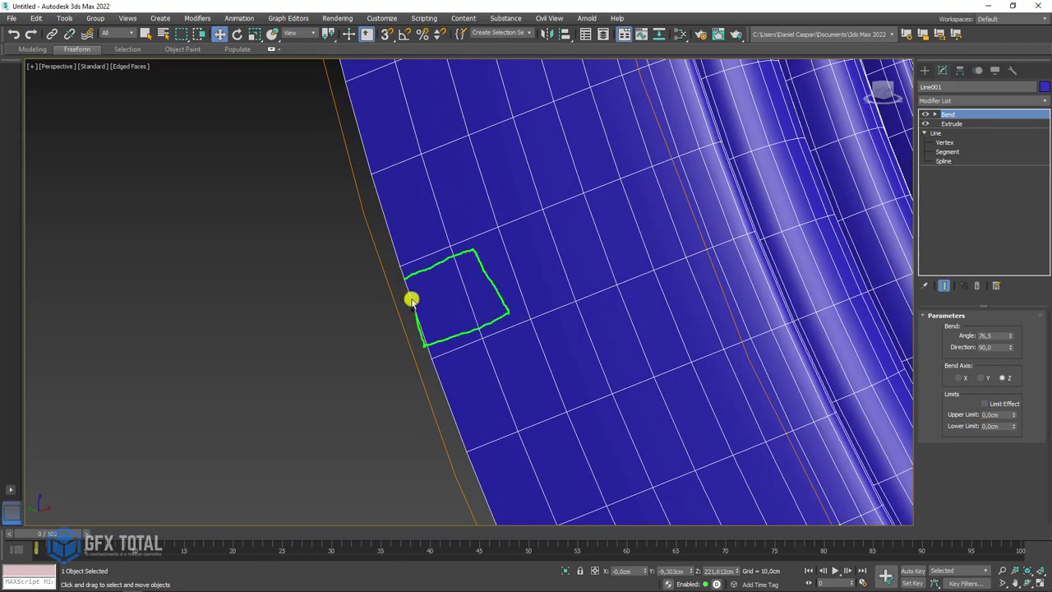
{"action": "scroll", "coordinate": [404, 280], "scroll_direction": "down", "scroll_amount": 10}
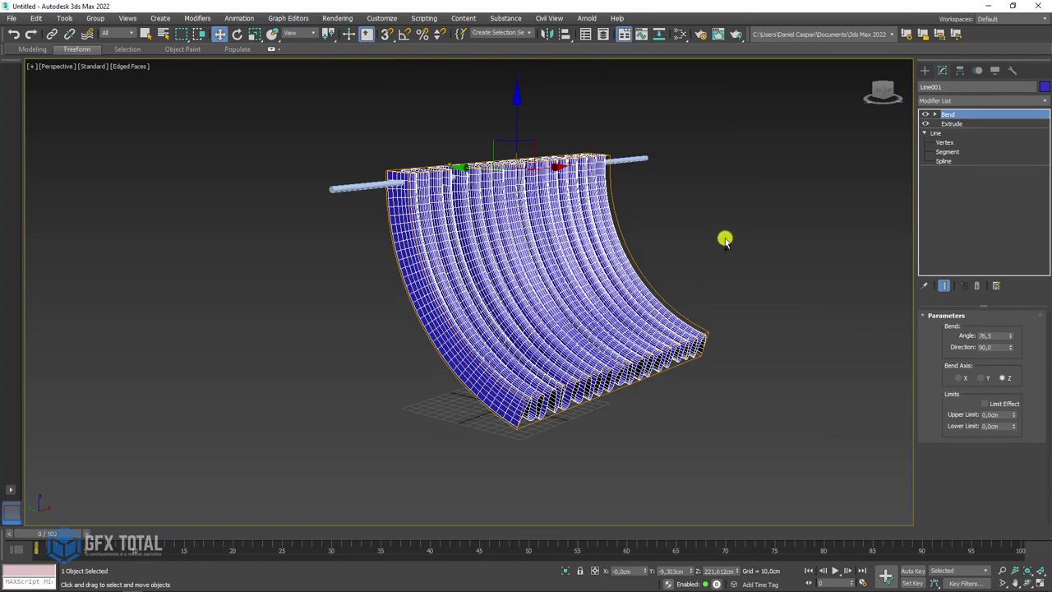
{"action": "mouse_move", "coordinate": [725, 238]}
{"action": "middle_mouse_down", "text": "alt"}
{"action": "mouse_move", "coordinate": [679, 252]}
{"action": "mouse_move", "coordinate": [526, 233]}
{"action": "middle_mouse_up", "text": "alt"}
{"action": "scroll", "coordinate": [423, 220], "scroll_direction": "up", "scroll_amount": 4}
{"action": "scroll", "coordinate": [481, 233], "scroll_direction": "down", "scroll_amount": 3}
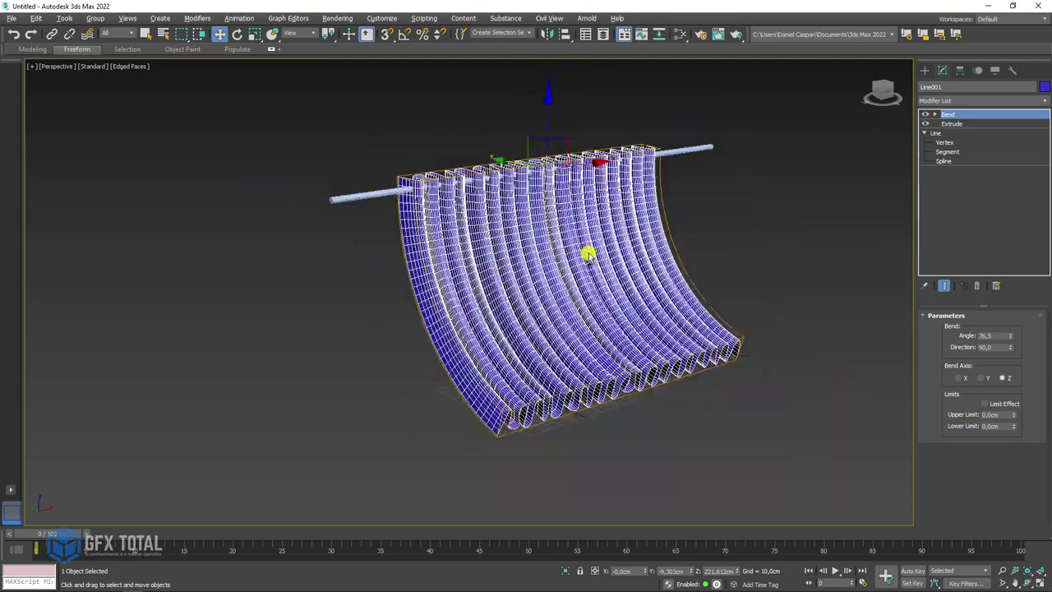
{"action": "middle_click_drag", "start_coordinate": [587, 252], "coordinate": [708, 264], "text": "alt"}
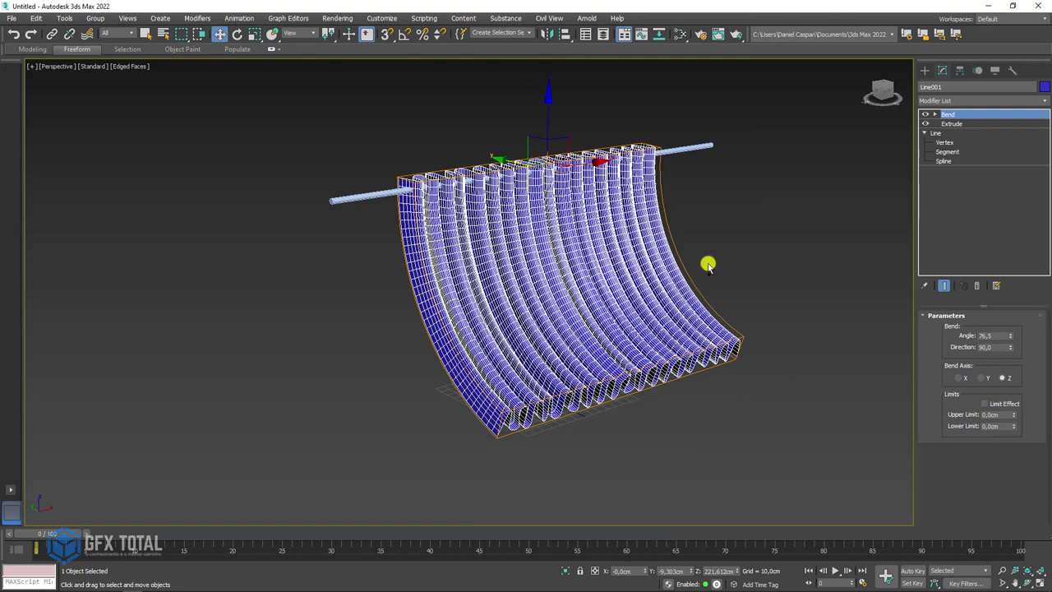
Reset the Bend angle, enter 34, then fine-tune it to 41.5 with direction 0.
{"action": "right_click", "coordinate": [1011, 336]}
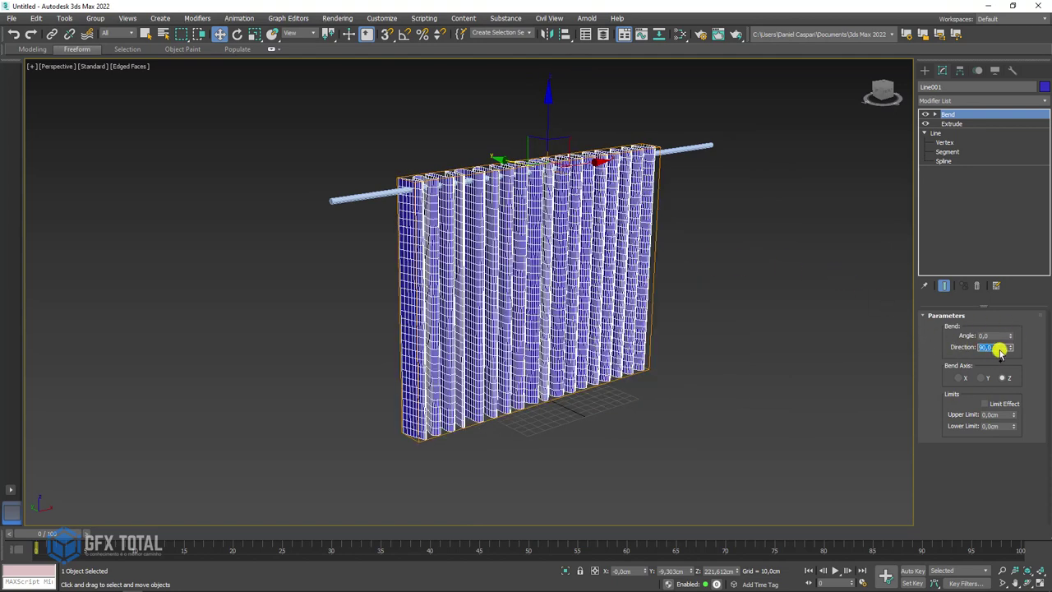
{"action": "mouse_move", "coordinate": [1012, 336]}
{"action": "left_mouse_down"}
{"action": "mouse_move", "coordinate": [998, 301]}
{"action": "mouse_move", "coordinate": [989, 320]}
{"action": "mouse_move", "coordinate": [952, 303]}
{"action": "left_mouse_up"}
{"action": "type", "text": "34"}
{"action": "key", "text": "Return"}
{"action": "middle_click_drag", "start_coordinate": [825, 329], "coordinate": [775, 321], "text": "alt"}
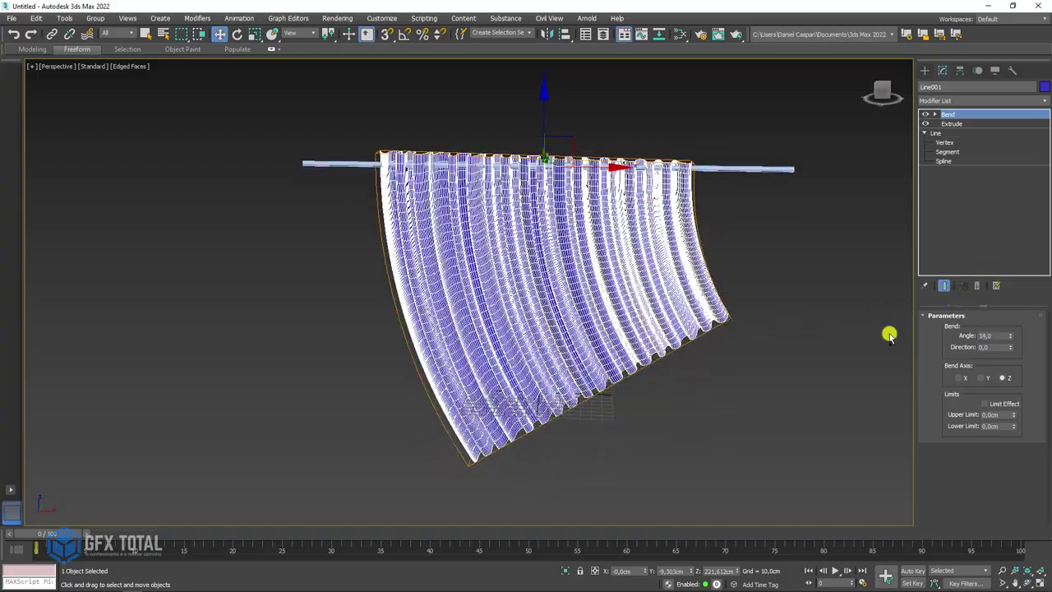
{"action": "mouse_move", "coordinate": [1009, 339]}
{"action": "left_mouse_down"}
{"action": "mouse_move", "coordinate": [1012, 354]}
{"action": "mouse_move", "coordinate": [998, 345]}
{"action": "mouse_move", "coordinate": [998, 326]}
{"action": "mouse_move", "coordinate": [930, 342]}
{"action": "left_mouse_up"}
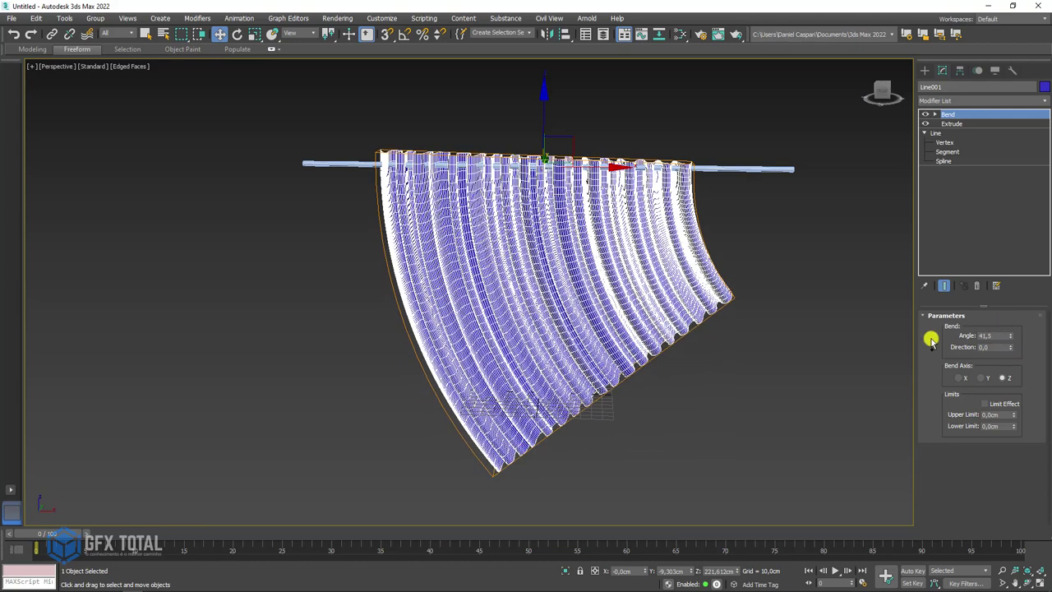
{"action": "mouse_move", "coordinate": [585, 326]}
{"action": "middle_mouse_down", "text": "alt"}
{"action": "mouse_move", "coordinate": [603, 320]}
{"action": "mouse_move", "coordinate": [573, 300]}
{"action": "middle_mouse_up", "text": "alt"}
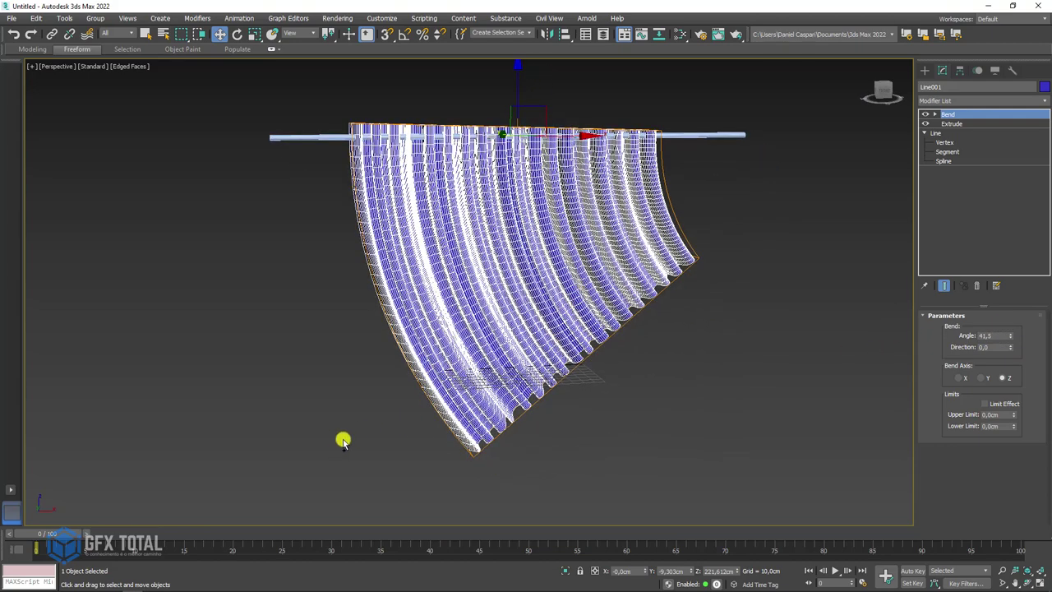
{"action": "mouse_move", "coordinate": [336, 438]}
{"action": "left_mouse_down"}
{"action": "mouse_move", "coordinate": [477, 408]}
{"action": "mouse_move", "coordinate": [458, 472]}
{"action": "left_mouse_up"}
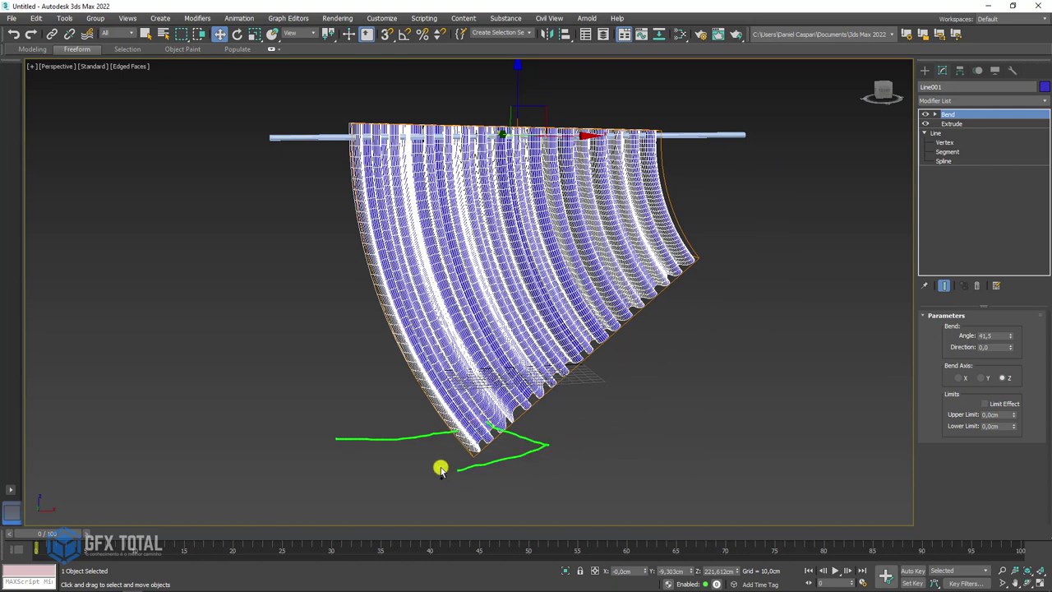
{"action": "left_click_drag", "start_coordinate": [435, 470], "coordinate": [676, 465]}
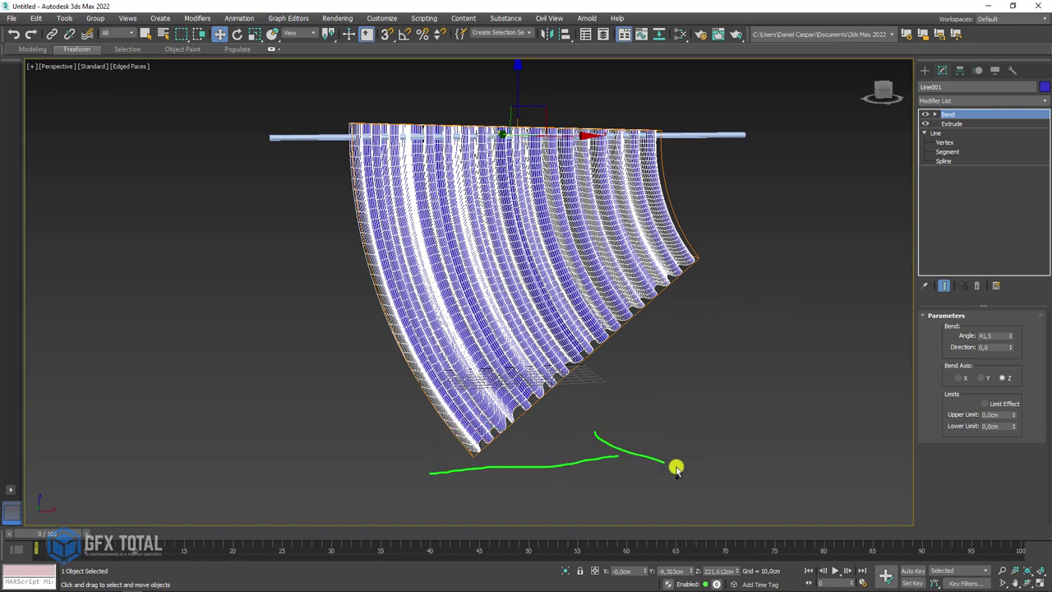
Delete the Bend and add an FFD 3x3x3 modifier above the Extrude.
{"action": "left_click", "coordinate": [977, 285]}
{"action": "mouse_move", "coordinate": [627, 233]}
{"action": "middle_mouse_down", "text": "alt"}
{"action": "mouse_move", "coordinate": [612, 255]}
{"action": "mouse_move", "coordinate": [914, 158]}
{"action": "middle_mouse_up", "text": "alt"}
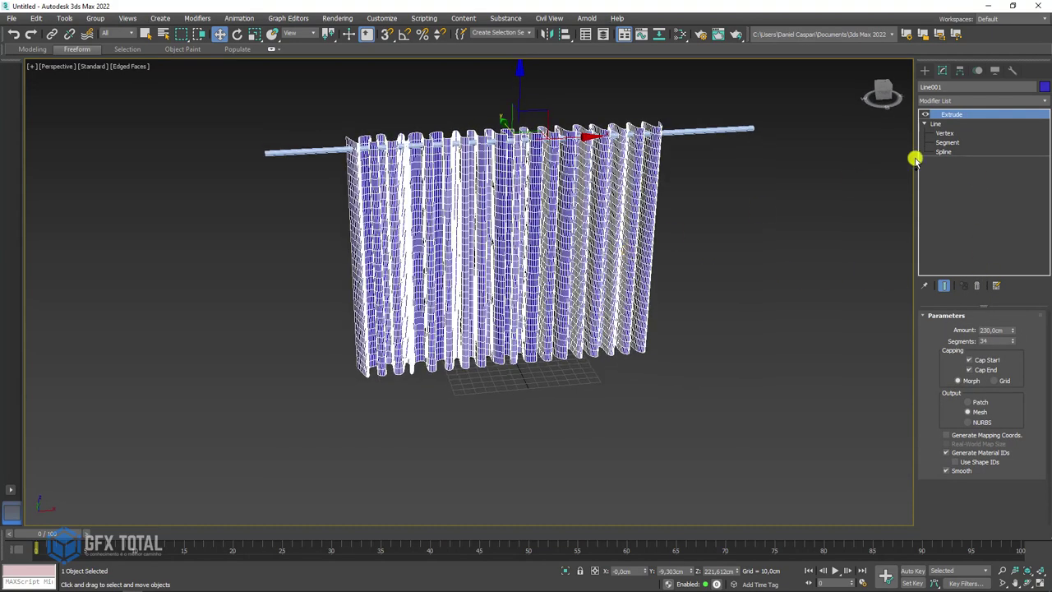
{"action": "left_click", "coordinate": [1044, 100]}
{"action": "left_click", "coordinate": [1044, 162]}
{"action": "left_click", "coordinate": [1043, 100]}
{"action": "left_click_drag", "start_coordinate": [1044, 188], "coordinate": [1043, 213]}
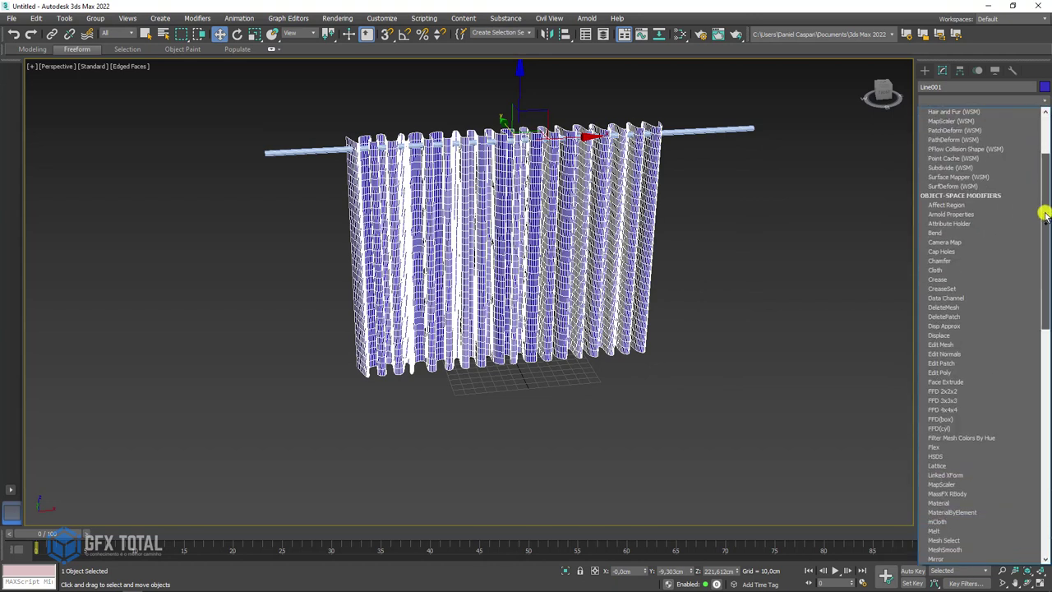
{"action": "left_click", "coordinate": [949, 400]}
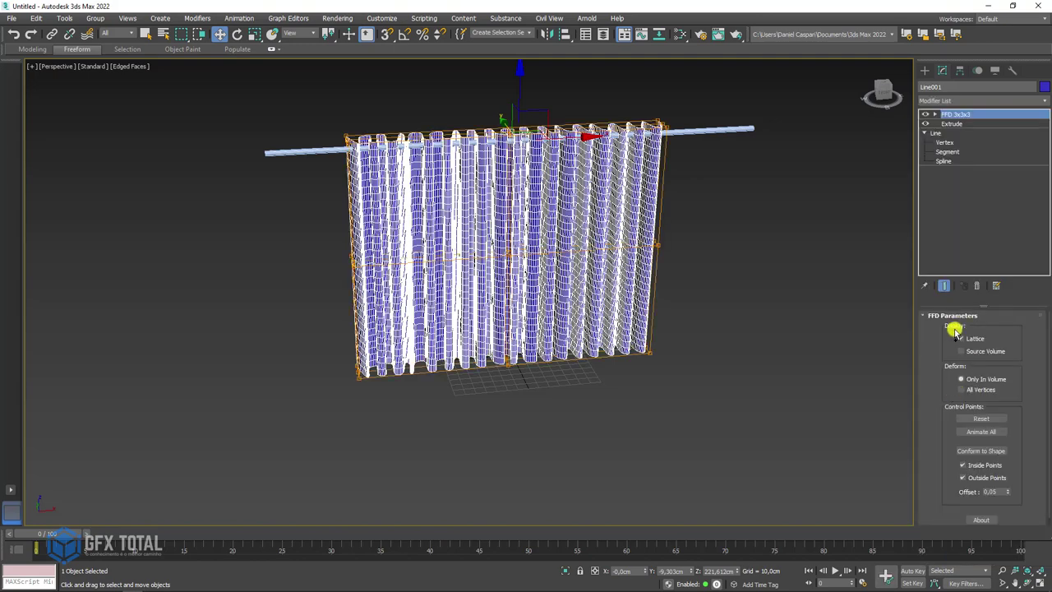
Move the FFD lattice's bottom control points, then leave Control Points level and collapse the FFD.
{"action": "left_click", "coordinate": [934, 114]}
{"action": "left_click", "coordinate": [964, 124]}
{"action": "middle_click_drag", "start_coordinate": [822, 271], "coordinate": [765, 332], "text": "alt"}
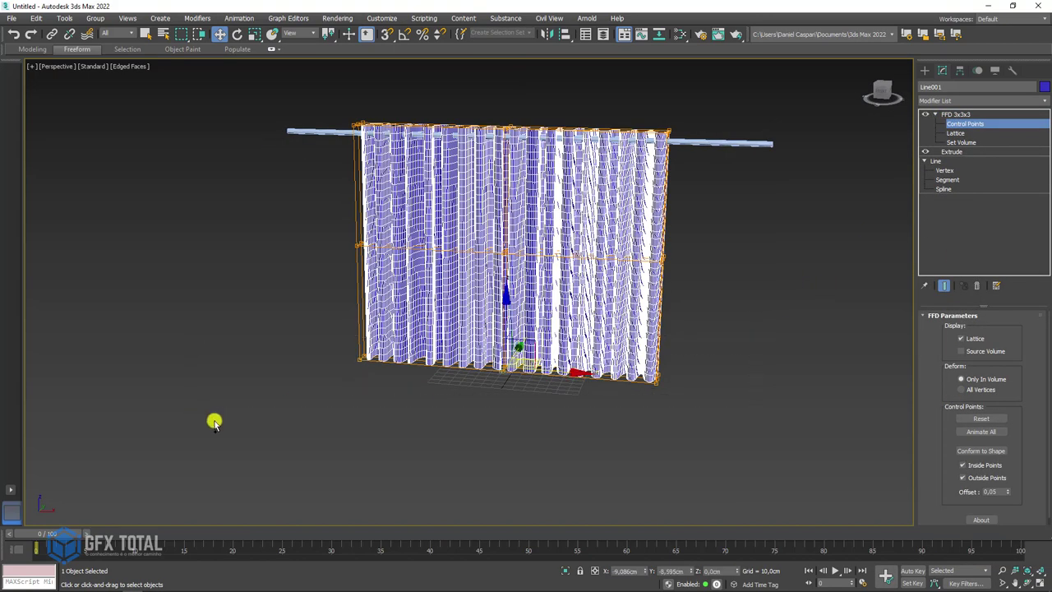
{"action": "middle_click_drag", "start_coordinate": [213, 421], "coordinate": [517, 376], "text": "alt"}
{"action": "mouse_move", "coordinate": [554, 366]}
{"action": "left_mouse_down"}
{"action": "mouse_move", "coordinate": [545, 370]}
{"action": "mouse_move", "coordinate": [581, 370]}
{"action": "mouse_move", "coordinate": [537, 369]}
{"action": "mouse_move", "coordinate": [605, 378]}
{"action": "mouse_move", "coordinate": [534, 366]}
{"action": "mouse_move", "coordinate": [580, 312]}
{"action": "left_mouse_up"}
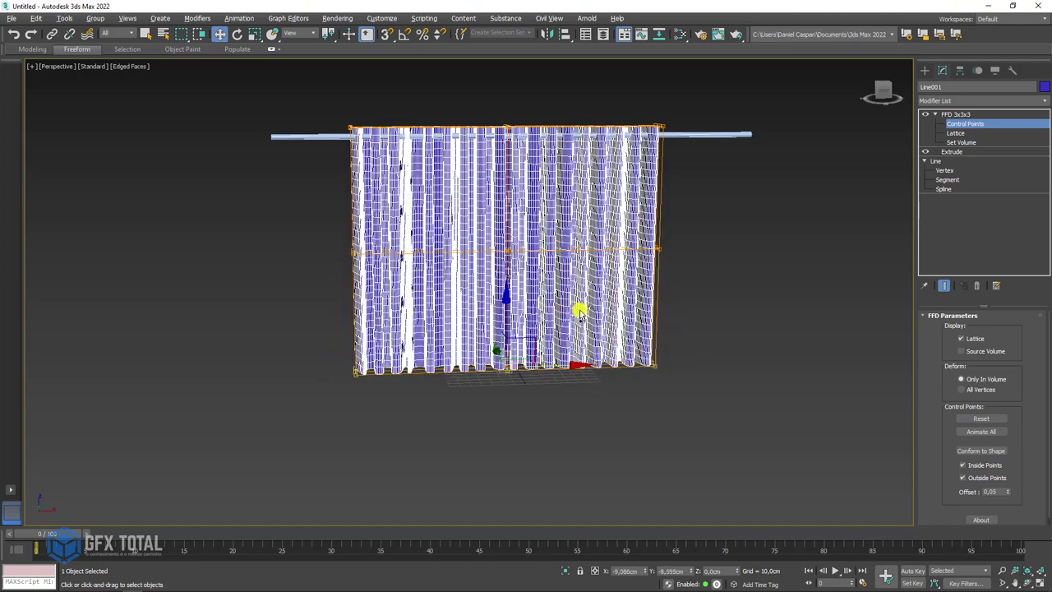
{"action": "middle_click_drag", "start_coordinate": [579, 312], "coordinate": [603, 308], "text": "alt"}
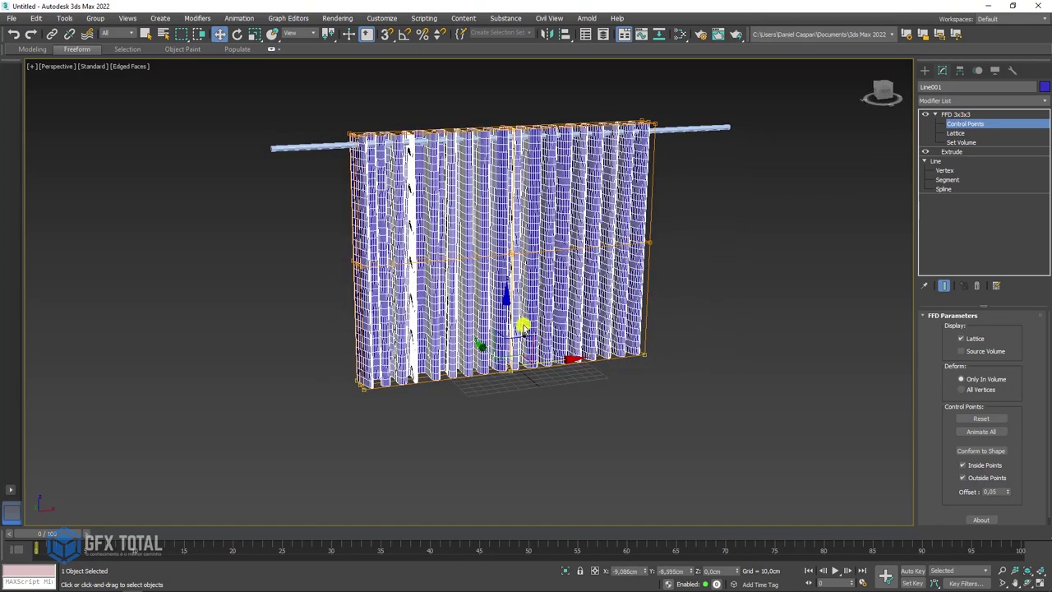
{"action": "middle_click_drag", "start_coordinate": [524, 327], "coordinate": [522, 435], "text": "alt"}
{"action": "mouse_move", "coordinate": [487, 501]}
{"action": "left_mouse_down"}
{"action": "mouse_move", "coordinate": [542, 447]}
{"action": "mouse_move", "coordinate": [578, 348]}
{"action": "mouse_move", "coordinate": [679, 309]}
{"action": "mouse_move", "coordinate": [660, 260]}
{"action": "left_mouse_up"}
{"action": "key", "text": "Escape"}
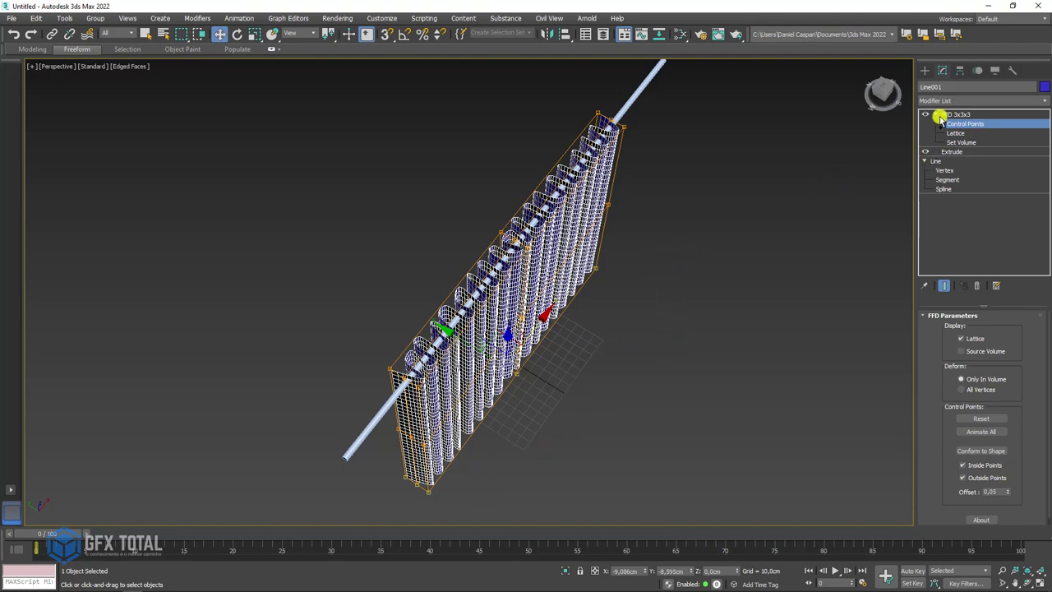
{"action": "left_click", "coordinate": [934, 115]}
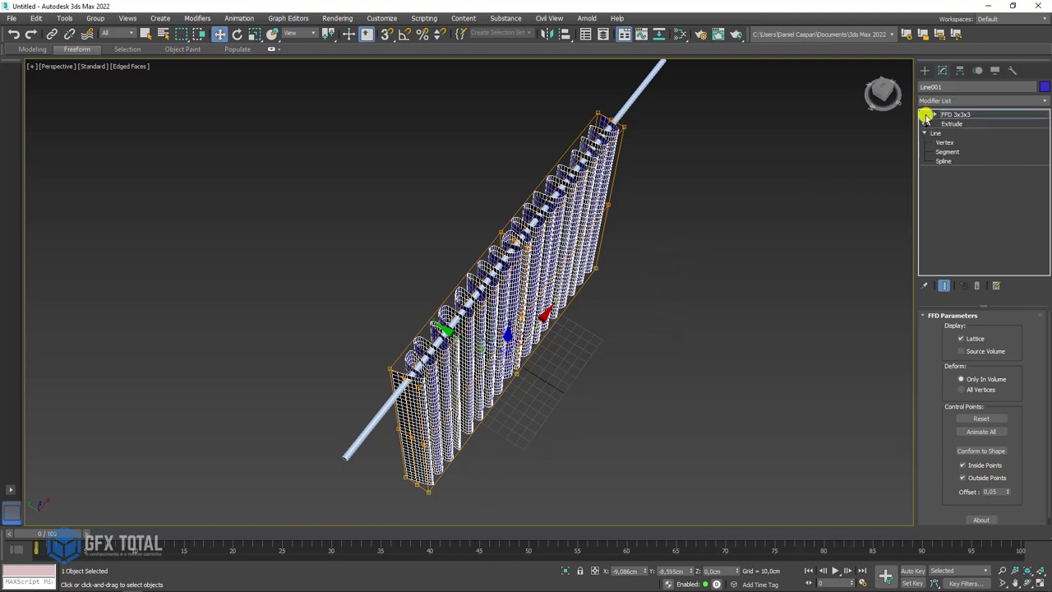
Add a Wave modifier on top of the curtain's FFD 3x3x3.
{"action": "middle_click_drag", "start_coordinate": [821, 195], "coordinate": [767, 188], "text": "alt"}
{"action": "left_click", "coordinate": [967, 115]}
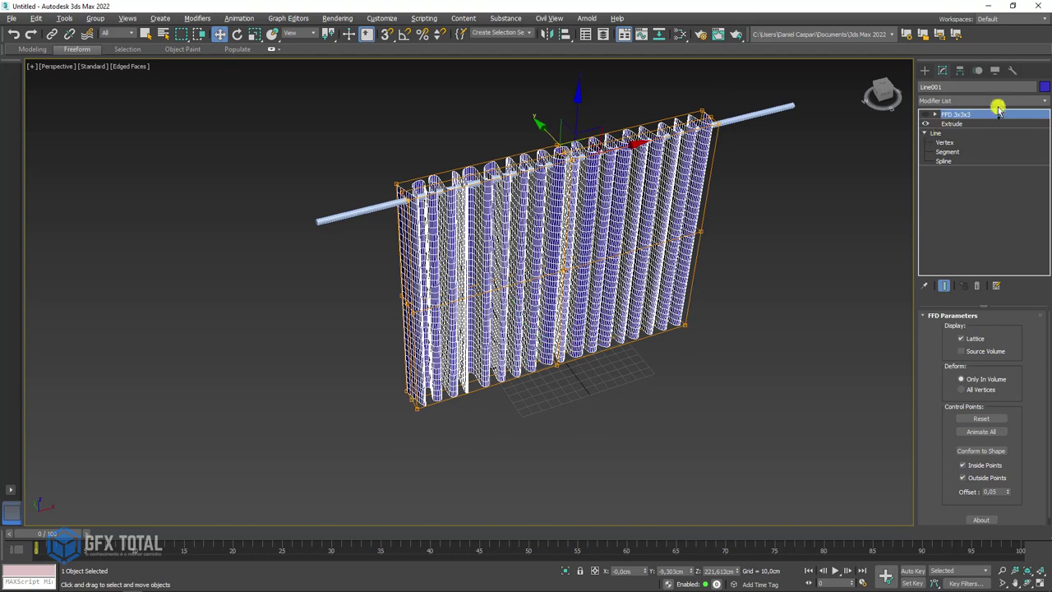
{"action": "left_click", "coordinate": [987, 100]}
{"action": "type", "text": "w"}
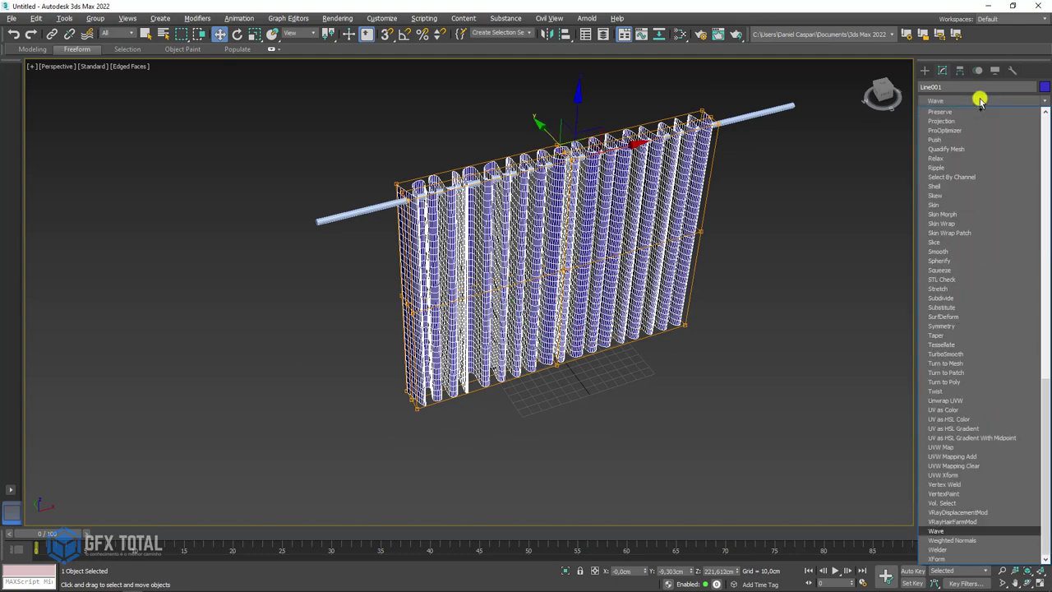
{"action": "left_click", "coordinate": [941, 531]}
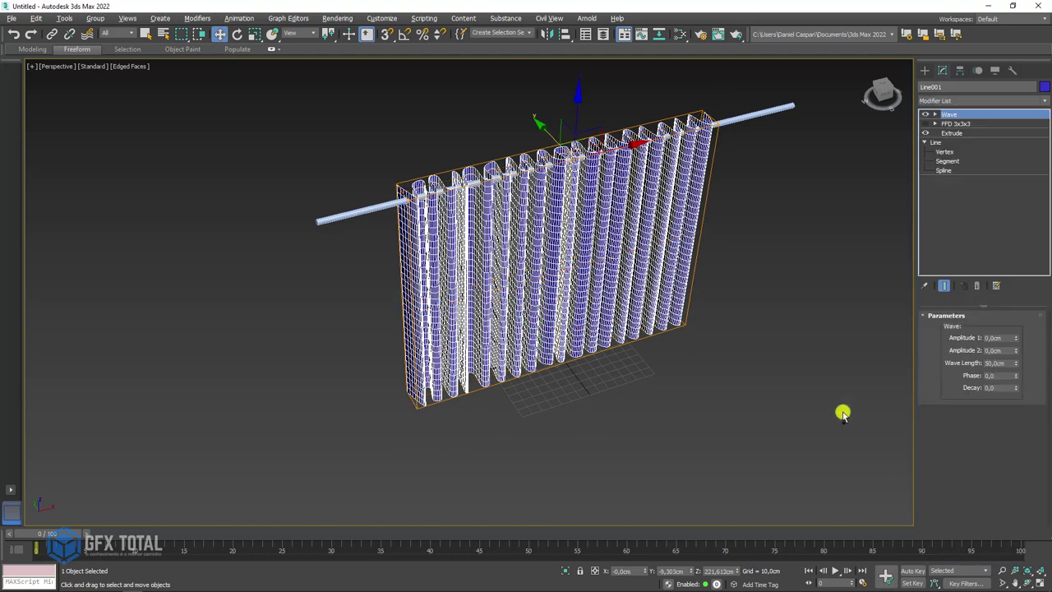
Set the Wave's Amplitude 1 and Amplitude 2 to 5,0cm.
{"action": "mouse_move", "coordinate": [777, 372]}
{"action": "middle_mouse_down", "text": "alt"}
{"action": "mouse_move", "coordinate": [746, 348]}
{"action": "mouse_move", "coordinate": [787, 317]}
{"action": "middle_mouse_up", "text": "alt"}
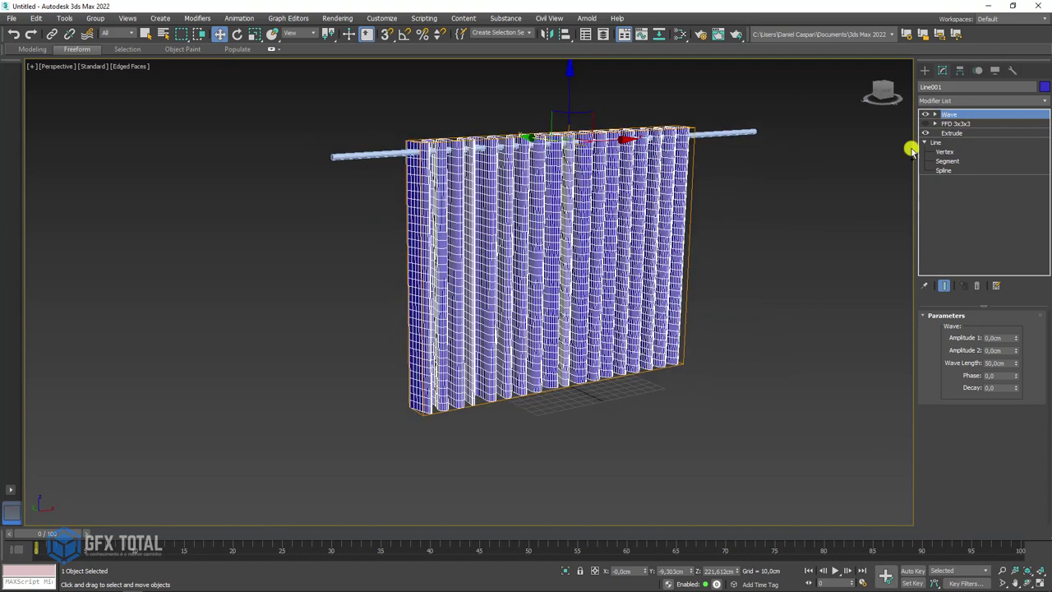
{"action": "middle_click_drag", "start_coordinate": [832, 233], "coordinate": [838, 236], "text": "alt"}
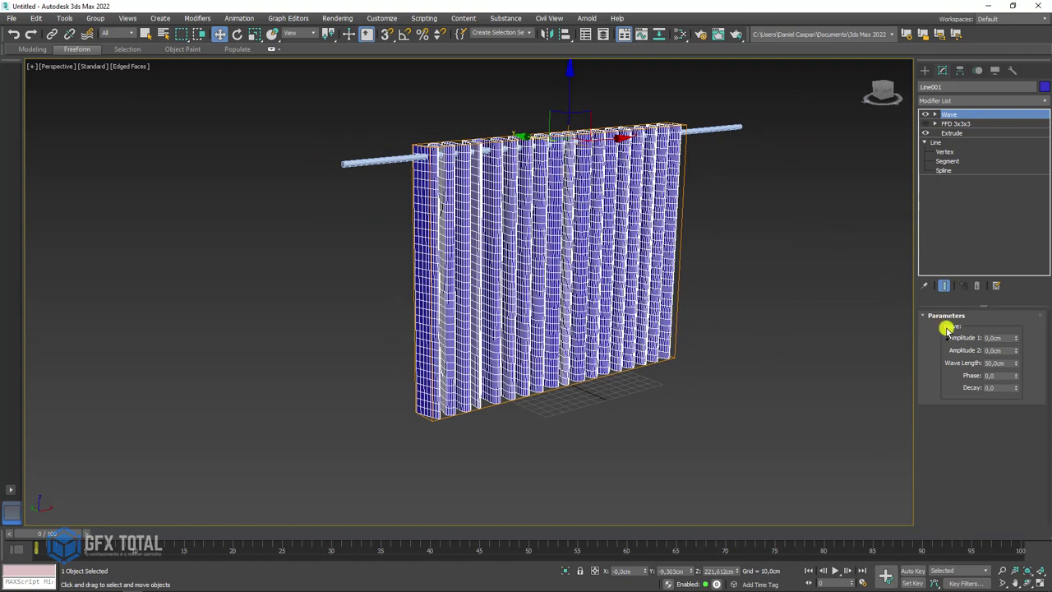
{"action": "left_click_drag", "start_coordinate": [1016, 339], "coordinate": [1012, 246]}
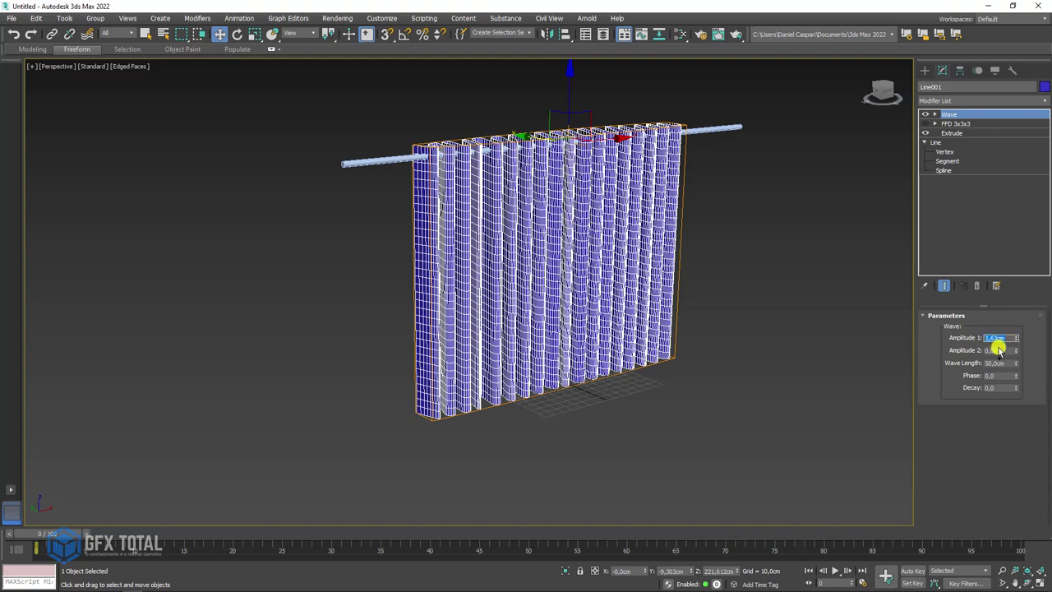
{"action": "key", "text": "Tab"}
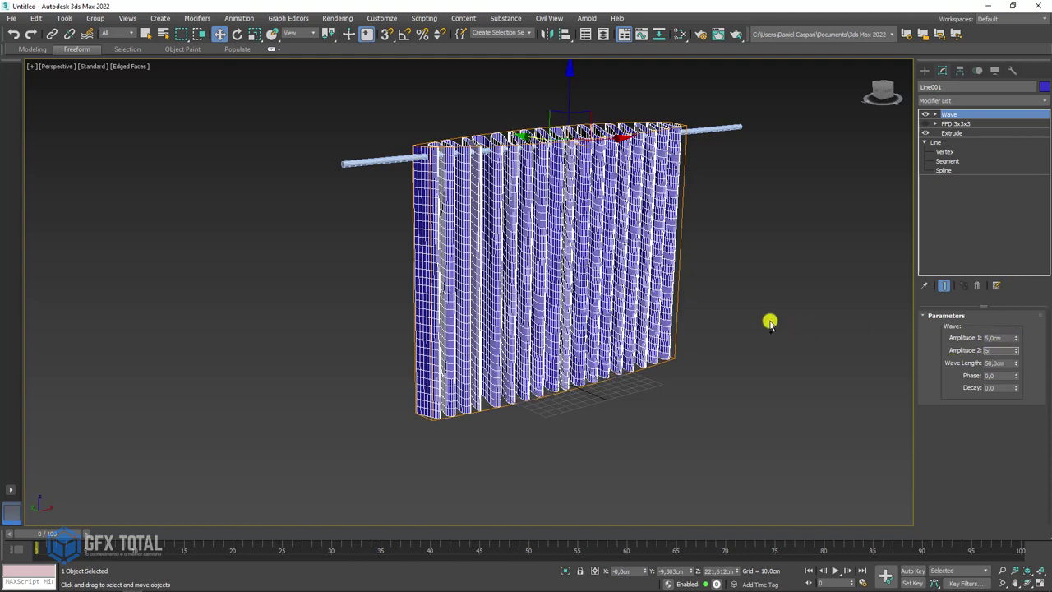
{"action": "type", "text": "5"}
{"action": "key", "text": "Return"}
Set the Wave Length to 5,0cm.
{"action": "middle_click_drag", "start_coordinate": [714, 233], "coordinate": [709, 262], "text": "alt"}
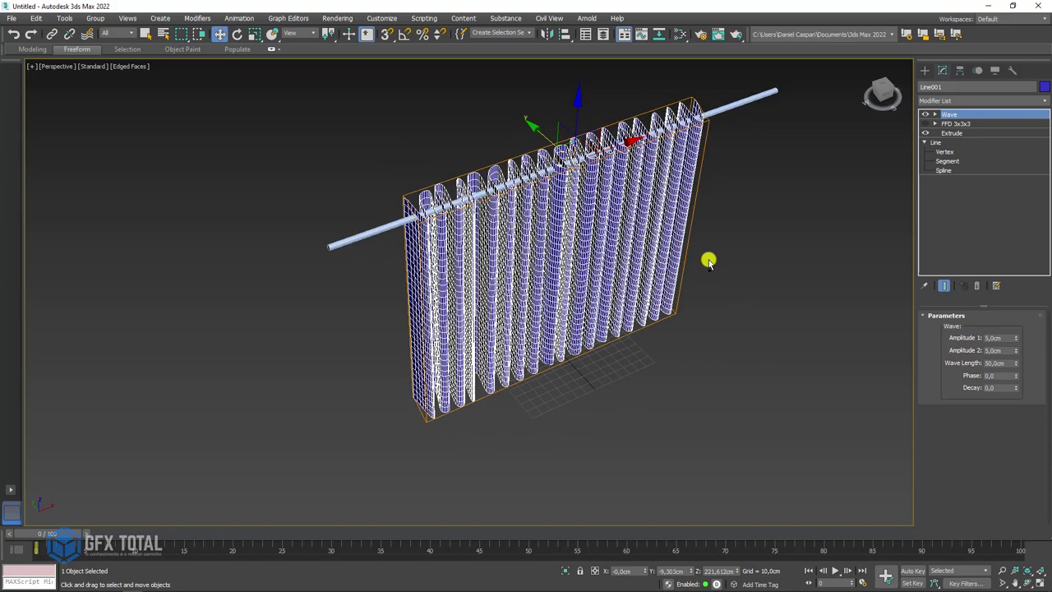
{"action": "middle_click_drag", "start_coordinate": [906, 357], "coordinate": [850, 348], "text": "alt"}
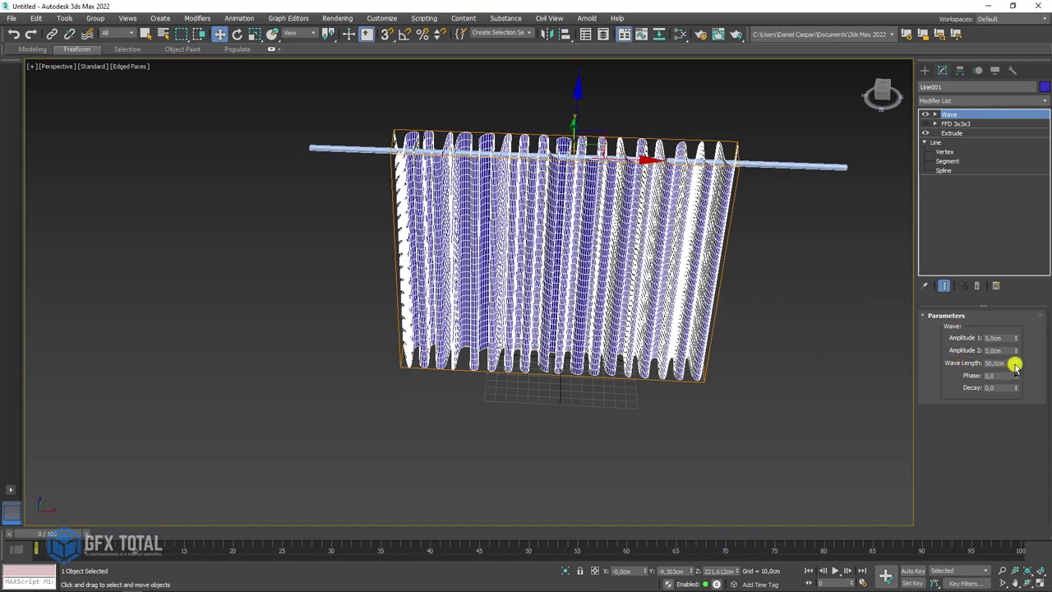
{"action": "left_click_drag", "start_coordinate": [1015, 366], "coordinate": [1005, 321]}
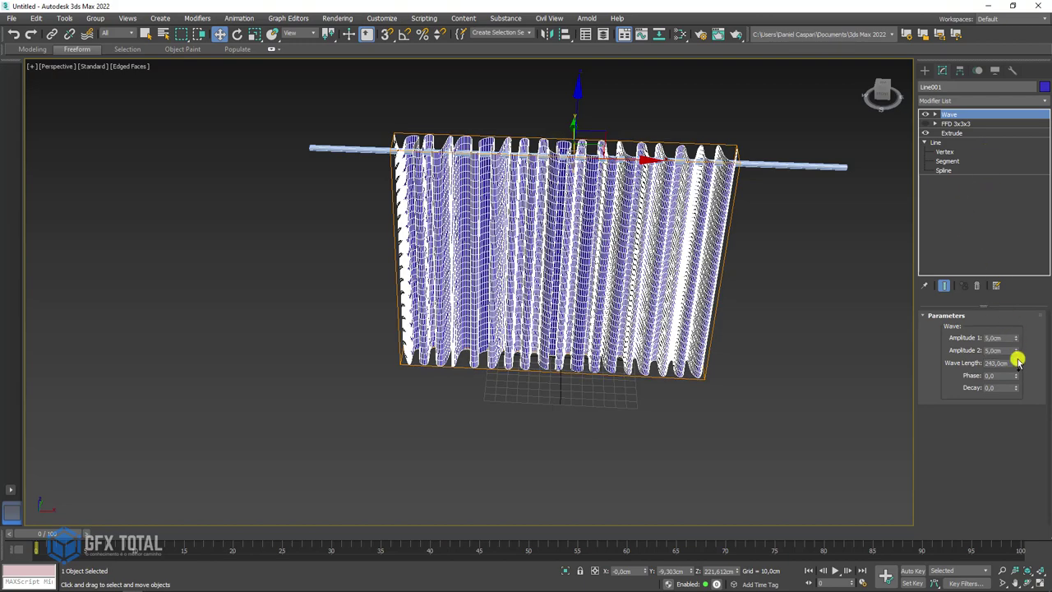
{"action": "right_click", "coordinate": [1018, 362]}
{"action": "mouse_move", "coordinate": [807, 361]}
{"action": "middle_mouse_down", "text": "alt"}
{"action": "mouse_move", "coordinate": [775, 345]}
{"action": "mouse_move", "coordinate": [937, 366]}
{"action": "middle_mouse_up", "text": "alt"}
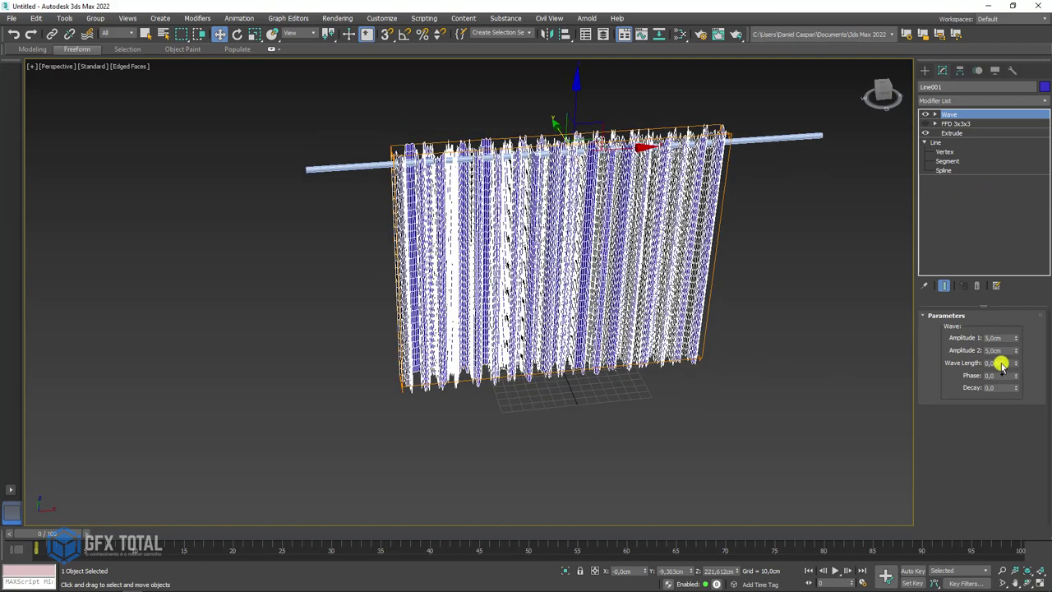
{"action": "type", "text": "1"}
{"action": "key", "text": "Return"}
{"action": "type", "text": "5"}
{"action": "key", "text": "Return"}
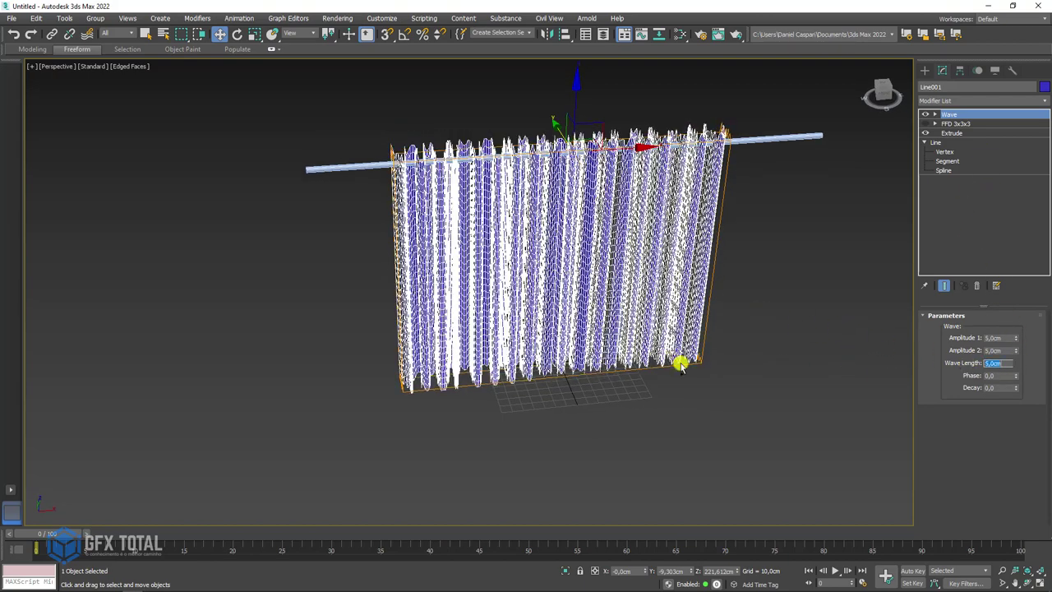
Lengthen the wave to 22,85cm and shift the phase to 3,0.
{"action": "middle_click_drag", "start_coordinate": [666, 318], "coordinate": [681, 294], "text": "alt"}
{"action": "scroll", "coordinate": [458, 153], "scroll_direction": "up", "scroll_amount": 3}
{"action": "scroll", "coordinate": [406, 159], "scroll_direction": "up", "scroll_amount": 3}
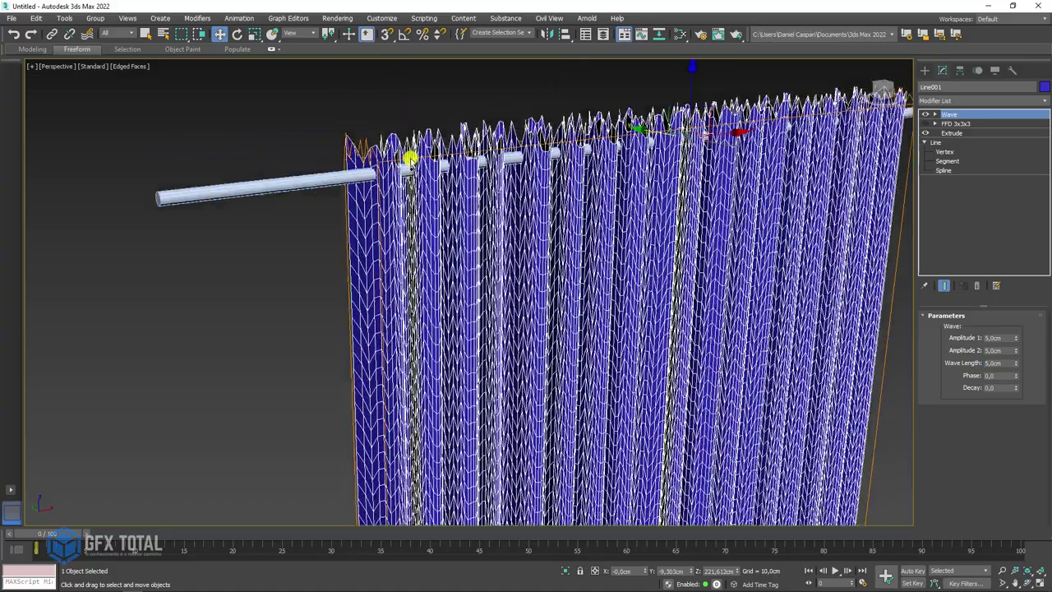
{"action": "scroll", "coordinate": [390, 198], "scroll_direction": "up", "scroll_amount": 2}
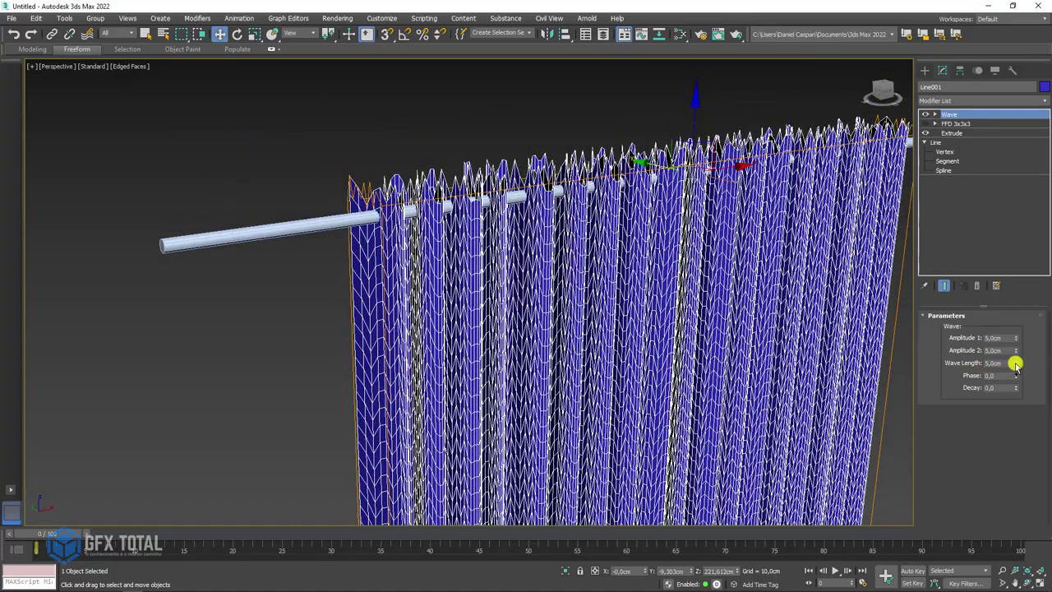
{"action": "mouse_move", "coordinate": [1016, 365]}
{"action": "left_mouse_down"}
{"action": "mouse_move", "coordinate": [965, 71]}
{"action": "mouse_move", "coordinate": [929, 318]}
{"action": "mouse_move", "coordinate": [995, 64]}
{"action": "mouse_move", "coordinate": [1005, 183]}
{"action": "mouse_move", "coordinate": [993, 167]}
{"action": "left_mouse_up"}
{"action": "mouse_move", "coordinate": [657, 216]}
{"action": "middle_mouse_down", "text": "alt"}
{"action": "mouse_move", "coordinate": [676, 208]}
{"action": "mouse_move", "coordinate": [666, 291]}
{"action": "mouse_move", "coordinate": [599, 171]}
{"action": "middle_mouse_up", "text": "alt"}
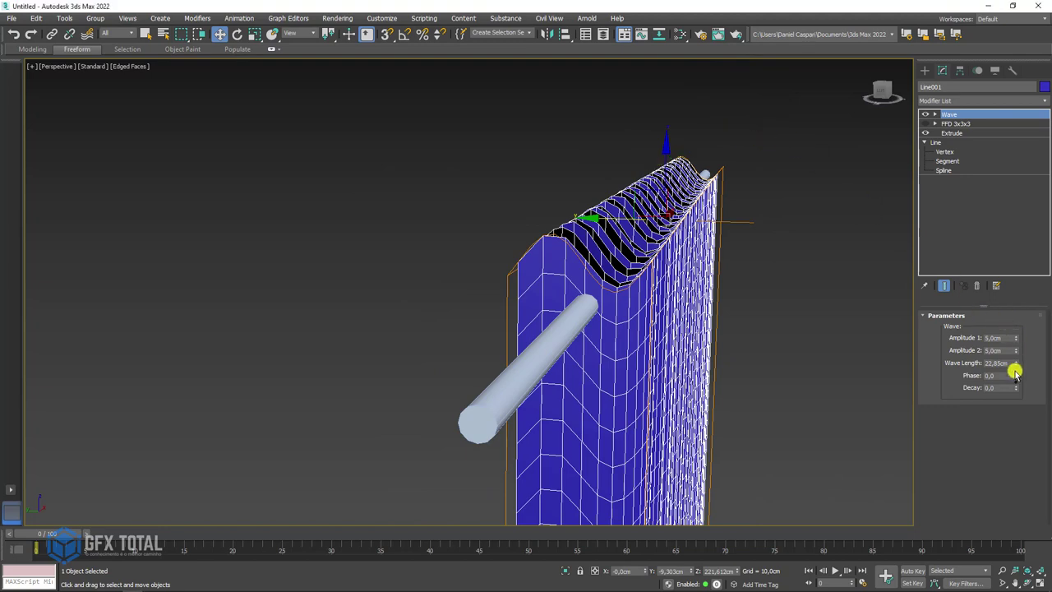
{"action": "left_click_drag", "start_coordinate": [1018, 382], "coordinate": [1028, 359]}
{"action": "mouse_move", "coordinate": [781, 337]}
{"action": "middle_mouse_down", "text": "alt"}
{"action": "mouse_move", "coordinate": [792, 317]}
{"action": "mouse_move", "coordinate": [610, 183]}
{"action": "mouse_move", "coordinate": [509, 366]}
{"action": "middle_mouse_up", "text": "alt"}
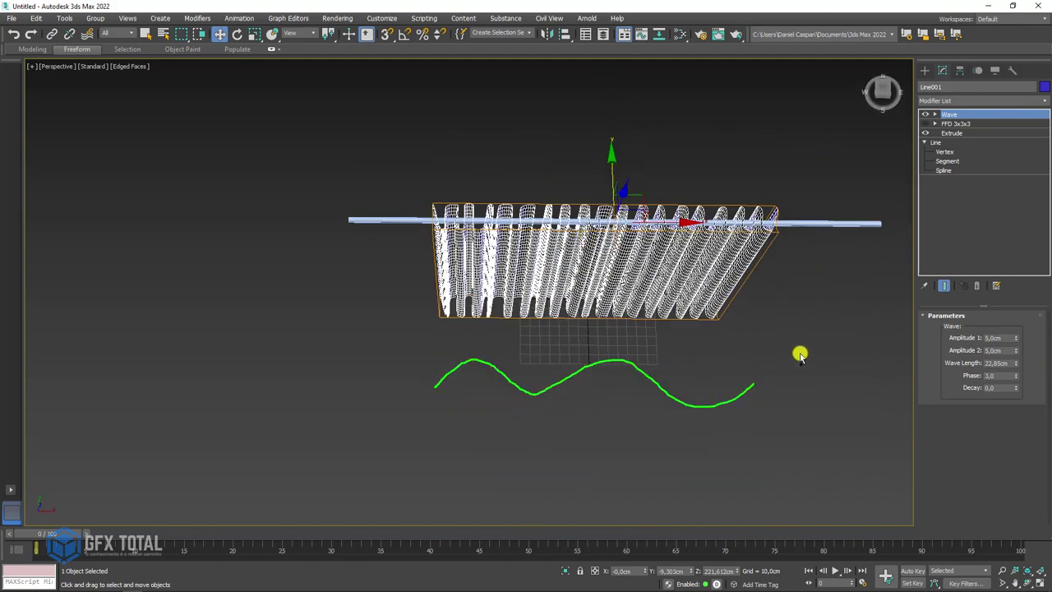
Rotate the Wave gizmo 90° about Z with Angle Snap on.
{"action": "left_click", "coordinate": [935, 114]}
{"action": "left_click", "coordinate": [951, 123]}
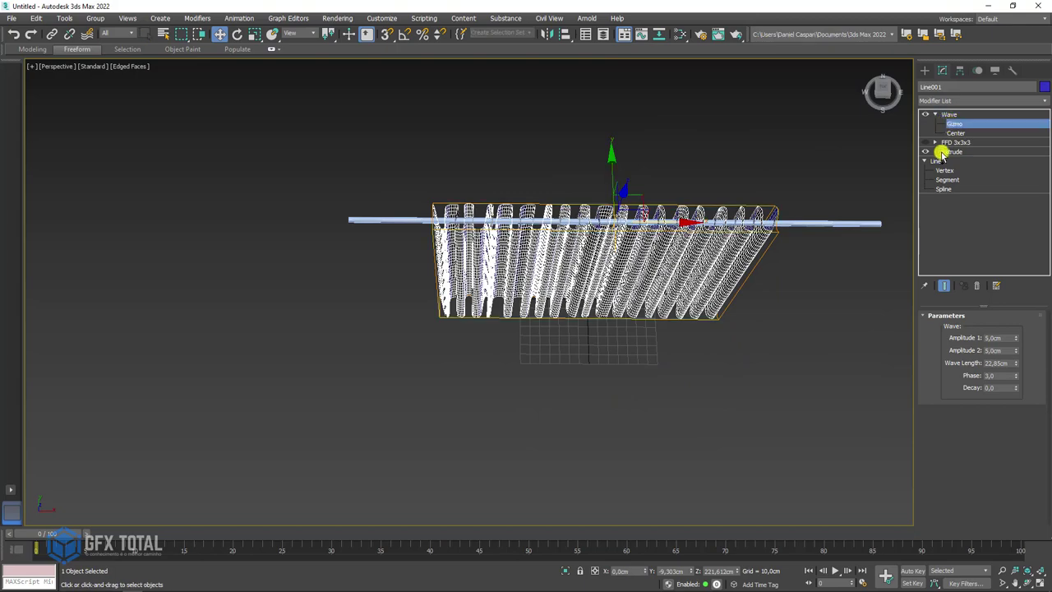
{"action": "key", "text": "e"}
{"action": "mouse_move", "coordinate": [636, 235]}
{"action": "left_mouse_down"}
{"action": "mouse_move", "coordinate": [640, 195]}
{"action": "mouse_move", "coordinate": [578, 200]}
{"action": "left_mouse_up"}
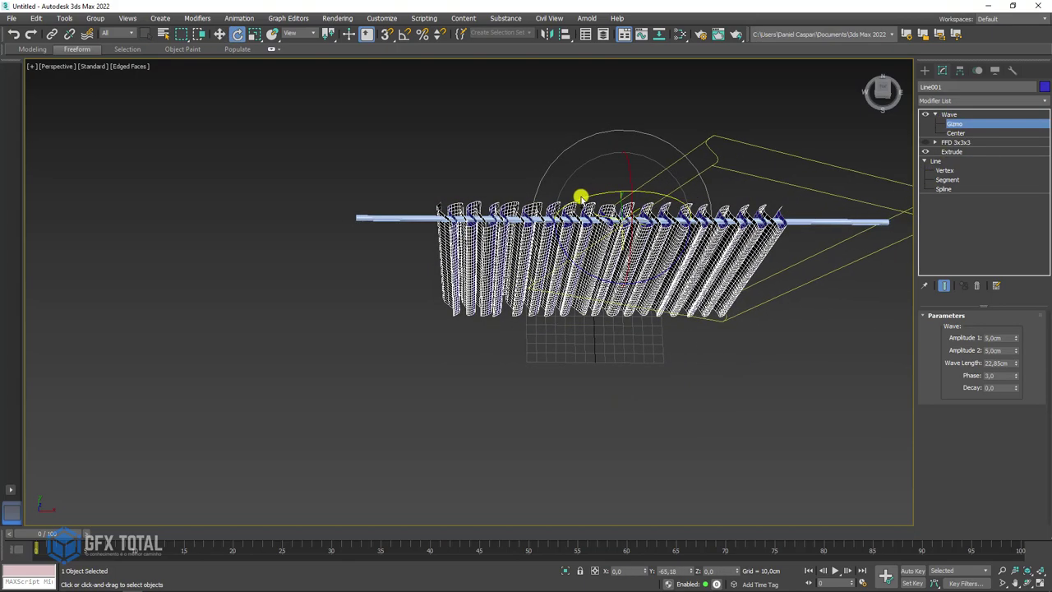
{"action": "key", "text": "ctrl+z"}
{"action": "left_click", "coordinate": [408, 35]}
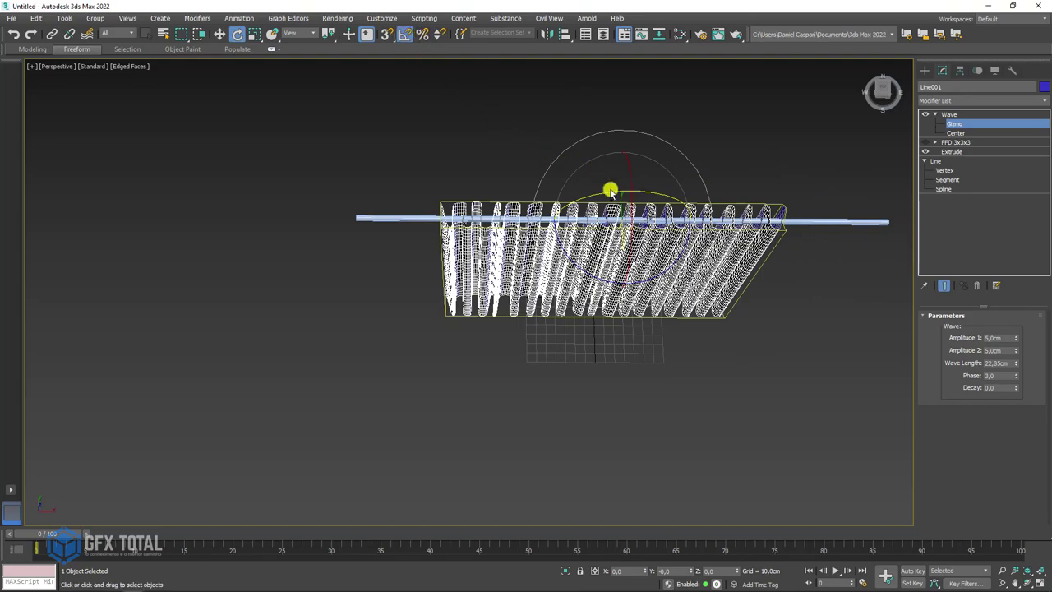
{"action": "left_click_drag", "start_coordinate": [599, 194], "coordinate": [551, 207]}
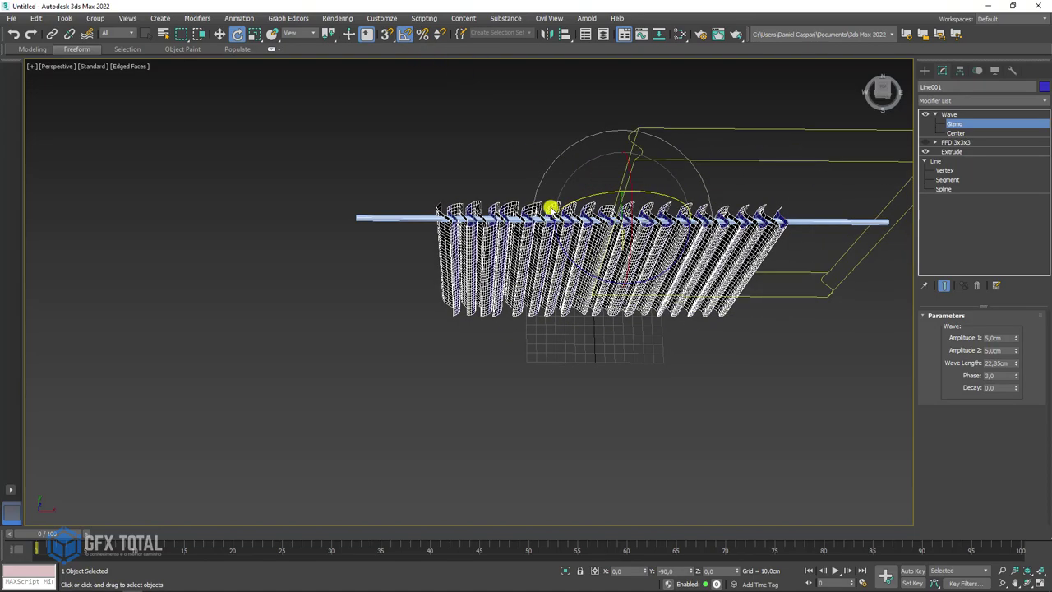
{"action": "mouse_move", "coordinate": [674, 246]}
{"action": "middle_mouse_down", "text": "alt"}
{"action": "mouse_move", "coordinate": [669, 237]}
{"action": "mouse_move", "coordinate": [695, 240]}
{"action": "middle_mouse_up", "text": "alt"}
{"action": "mouse_move", "coordinate": [1015, 367]}
{"action": "left_mouse_down"}
{"action": "mouse_move", "coordinate": [1022, 353]}
{"action": "mouse_move", "coordinate": [836, 335]}
{"action": "left_mouse_up"}
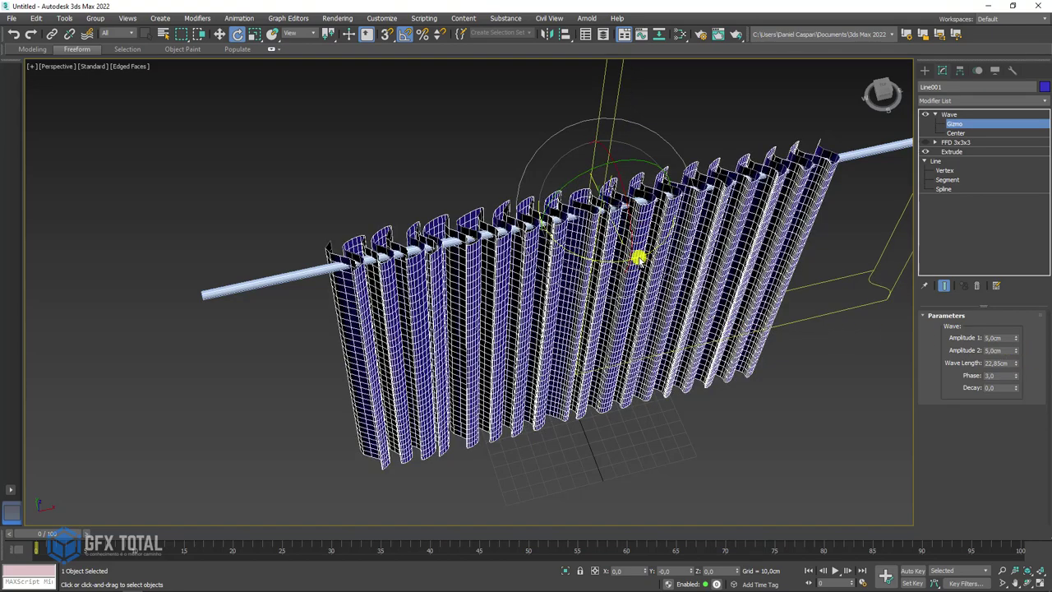
{"action": "left_click_drag", "start_coordinate": [654, 250], "coordinate": [619, 274]}
{"action": "left_click", "coordinate": [717, 570]}
{"action": "type", "text": "90"}
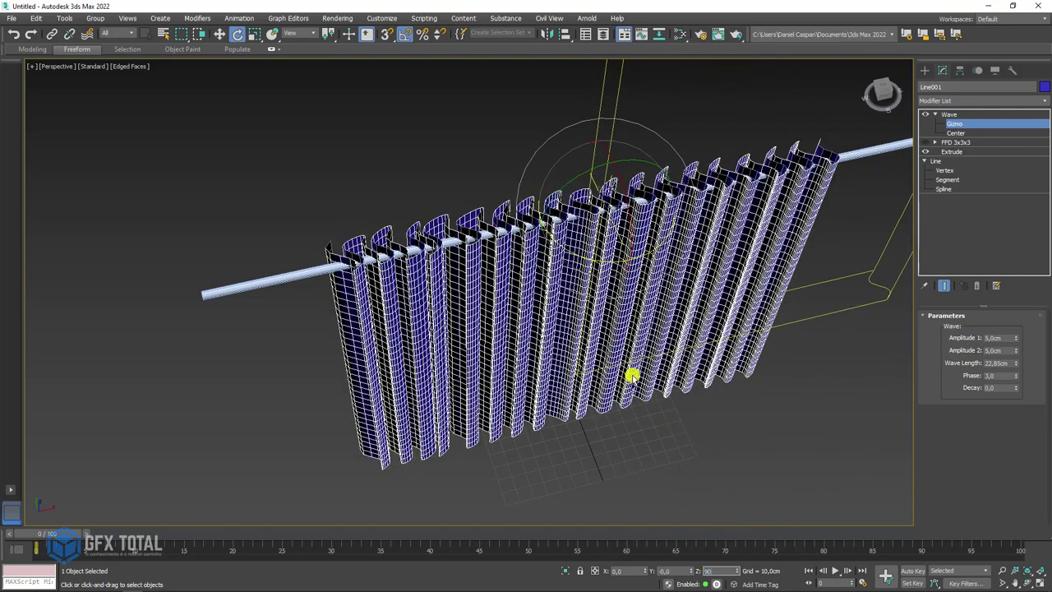
{"action": "key", "text": "Return"}
Advance the Wave phase to 5,1.
{"action": "middle_click_drag", "start_coordinate": [639, 328], "coordinate": [912, 324], "text": "alt"}
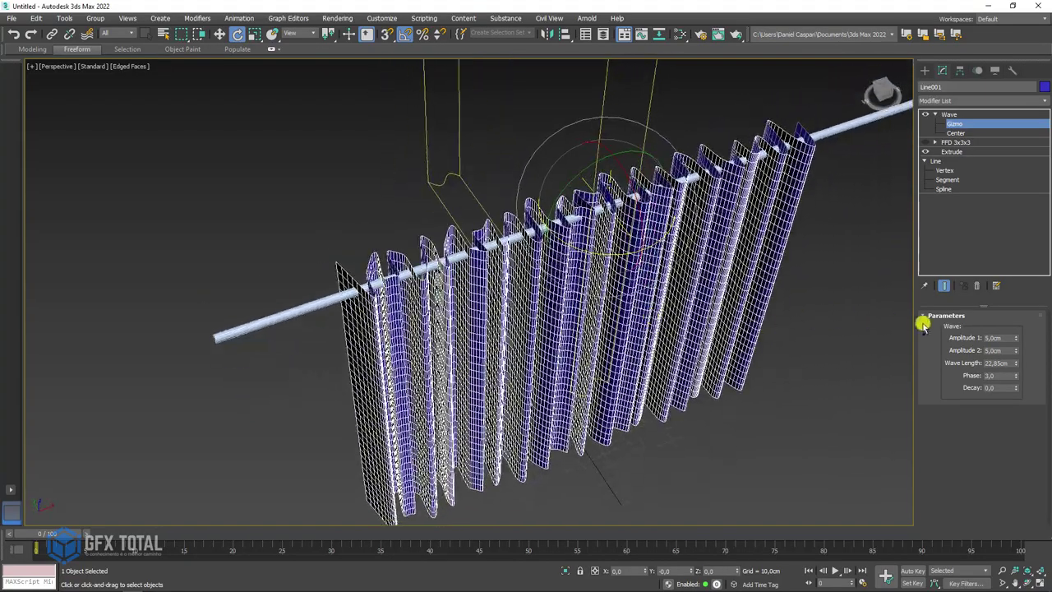
{"action": "left_click_drag", "start_coordinate": [1015, 378], "coordinate": [1029, 362]}
{"action": "mouse_move", "coordinate": [904, 329]}
{"action": "middle_mouse_down", "text": "alt"}
{"action": "mouse_move", "coordinate": [827, 284]}
{"action": "mouse_move", "coordinate": [807, 256]}
{"action": "middle_mouse_up", "text": "alt"}
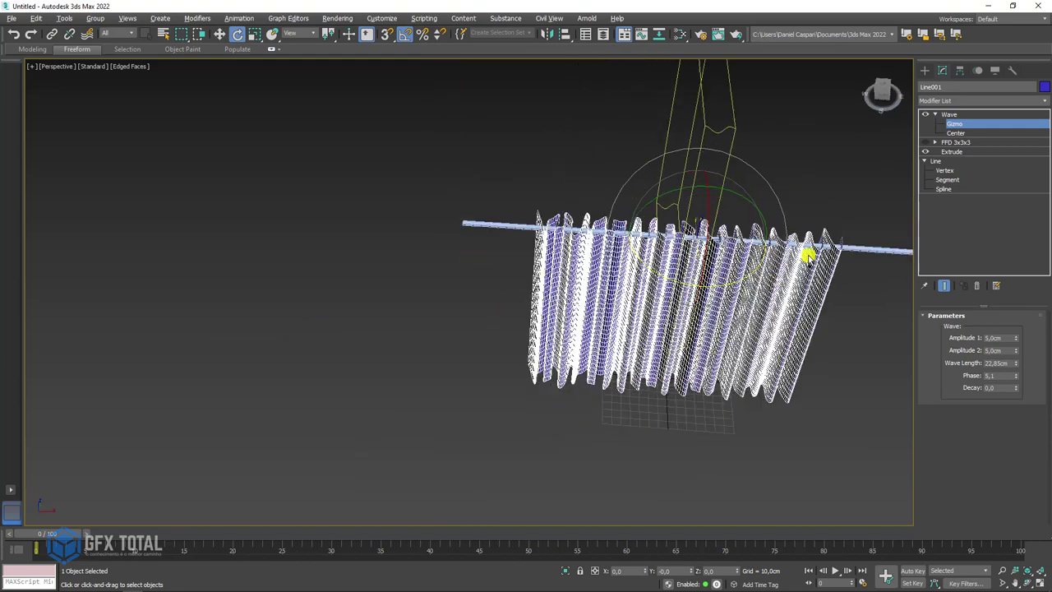
{"action": "middle_click_drag", "start_coordinate": [731, 211], "coordinate": [622, 266], "text": "alt"}
Scale up the Wave gizmo and raise Amplitude 1 to 19,25cm.
{"action": "key", "text": "r"}
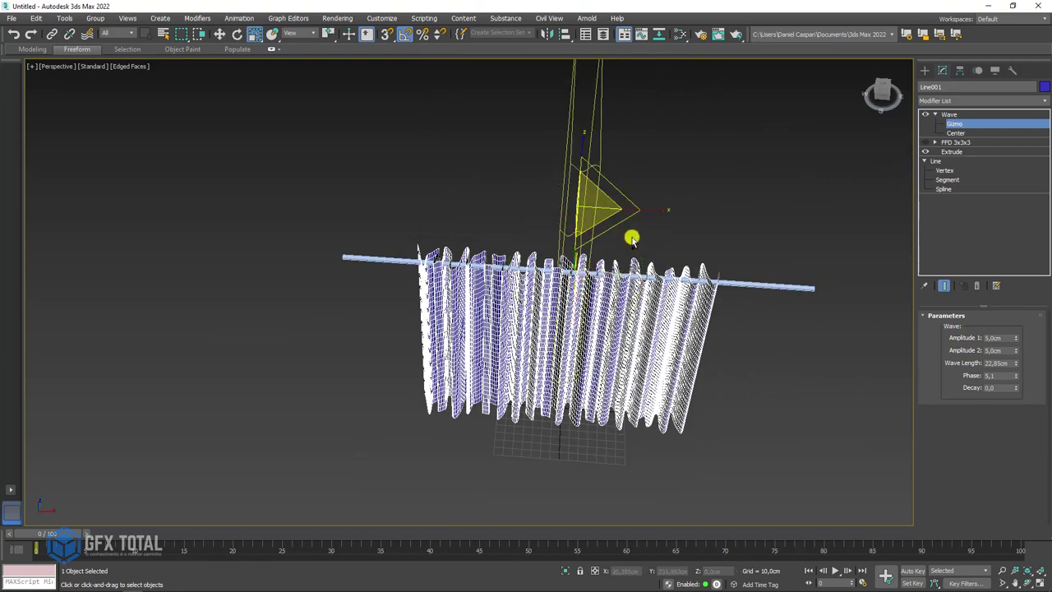
{"action": "mouse_move", "coordinate": [653, 214]}
{"action": "left_mouse_down"}
{"action": "mouse_move", "coordinate": [897, 218]}
{"action": "mouse_move", "coordinate": [3, 221]}
{"action": "left_mouse_up"}
{"action": "mouse_move", "coordinate": [419, 166]}
{"action": "middle_mouse_down", "text": "alt"}
{"action": "mouse_move", "coordinate": [498, 206]}
{"action": "mouse_move", "coordinate": [498, 298]}
{"action": "mouse_move", "coordinate": [390, 345]}
{"action": "middle_mouse_up", "text": "alt"}
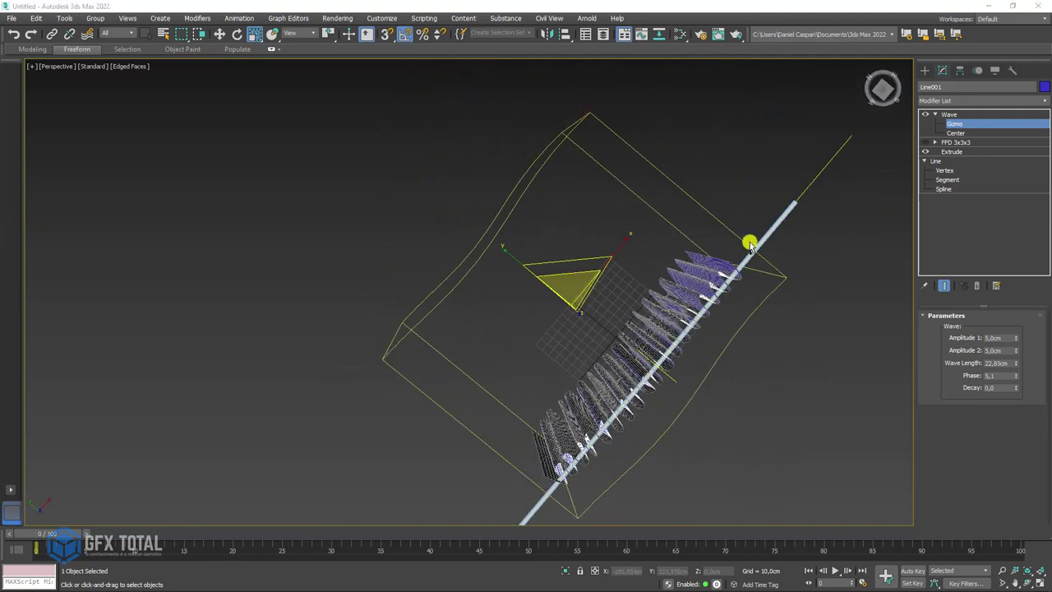
{"action": "mouse_move", "coordinate": [1016, 366]}
{"action": "left_mouse_down"}
{"action": "mouse_move", "coordinate": [1014, 413]}
{"action": "mouse_move", "coordinate": [1006, 409]}
{"action": "mouse_move", "coordinate": [1016, 354]}
{"action": "mouse_move", "coordinate": [981, 190]}
{"action": "mouse_move", "coordinate": [1011, 323]}
{"action": "mouse_move", "coordinate": [937, 277]}
{"action": "mouse_move", "coordinate": [918, 181]}
{"action": "left_mouse_up"}
{"action": "middle_click_drag", "start_coordinate": [822, 247], "coordinate": [746, 304], "text": "alt"}
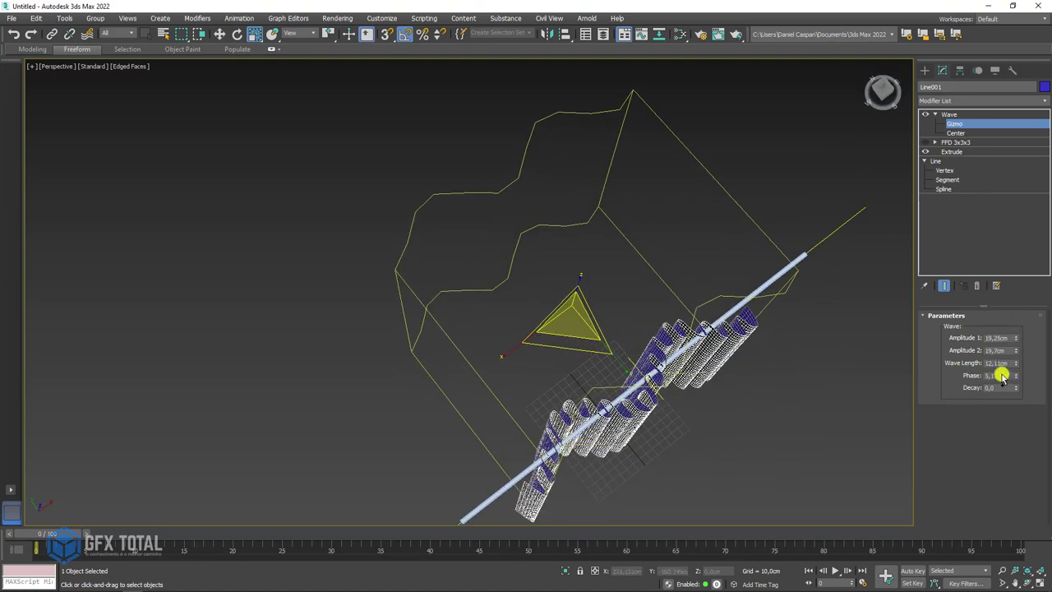
Set the wave length to 5,0cm and raise the phase to 7,7.
{"action": "left_click_drag", "start_coordinate": [1015, 366], "coordinate": [1015, 371]}
{"action": "left_click_drag", "start_coordinate": [1017, 372], "coordinate": [997, 363]}
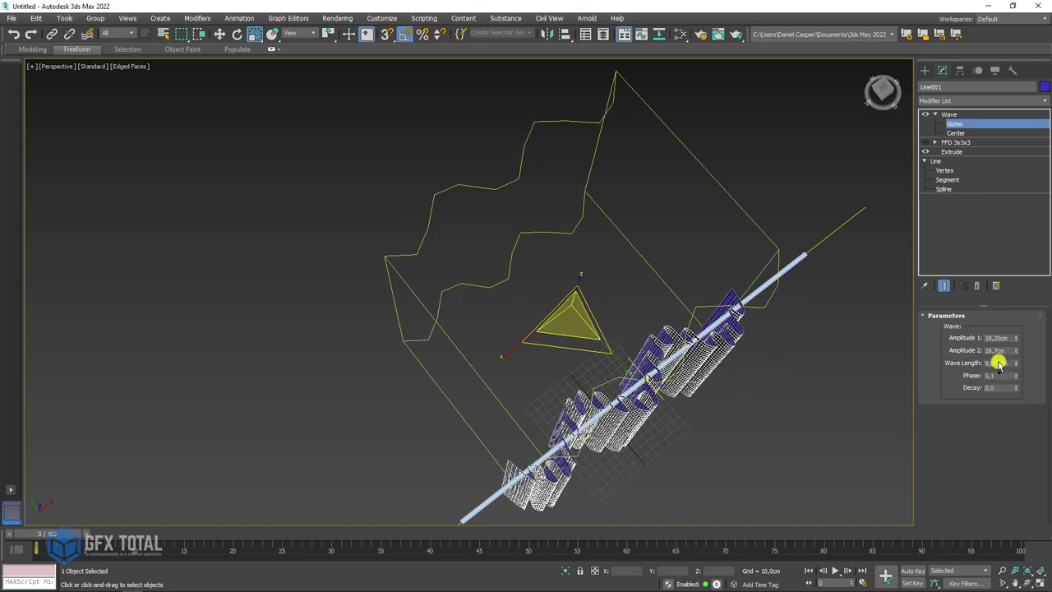
{"action": "type", "text": "5"}
{"action": "key", "text": "Return"}
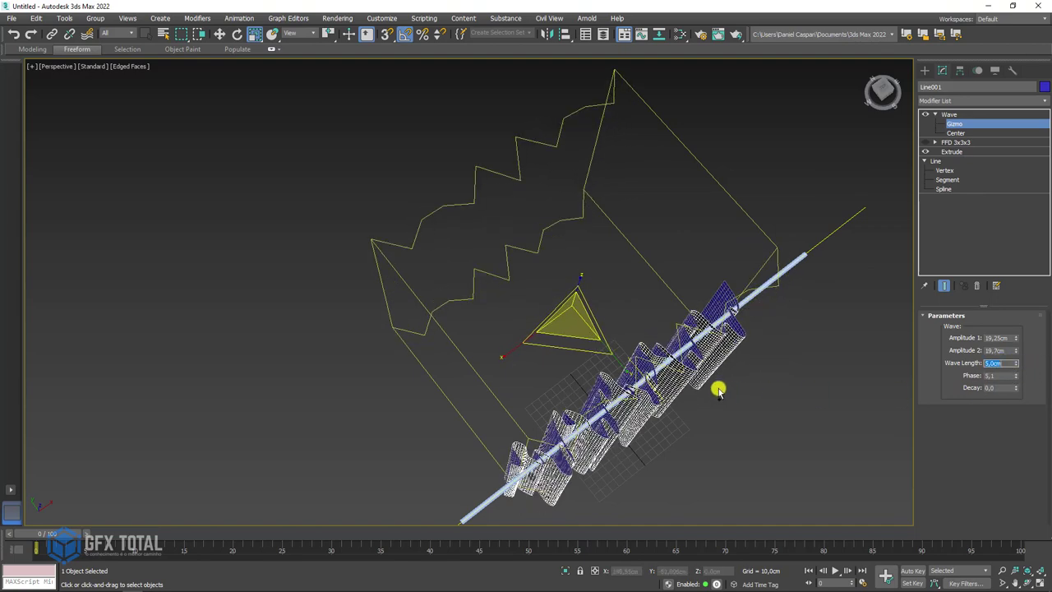
{"action": "mouse_move", "coordinate": [717, 411]}
{"action": "middle_mouse_down", "text": "alt"}
{"action": "mouse_move", "coordinate": [678, 369]}
{"action": "mouse_move", "coordinate": [692, 254]}
{"action": "mouse_move", "coordinate": [646, 326]}
{"action": "mouse_move", "coordinate": [648, 344]}
{"action": "mouse_move", "coordinate": [610, 249]}
{"action": "middle_mouse_up", "text": "alt"}
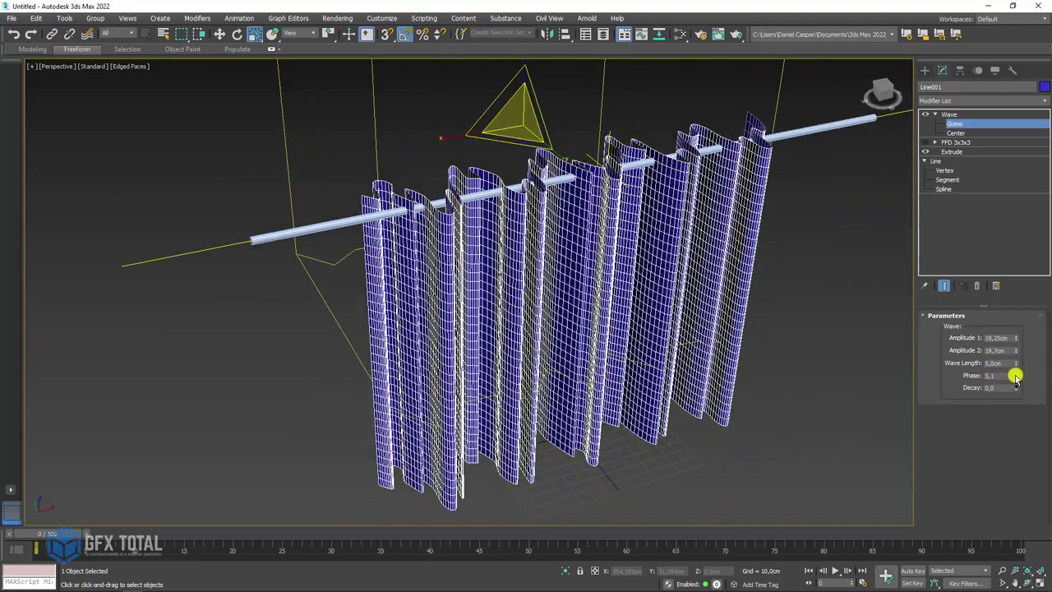
{"action": "left_click_drag", "start_coordinate": [1015, 376], "coordinate": [1028, 356]}
{"action": "middle_click_drag", "start_coordinate": [768, 320], "coordinate": [625, 315], "text": "alt"}
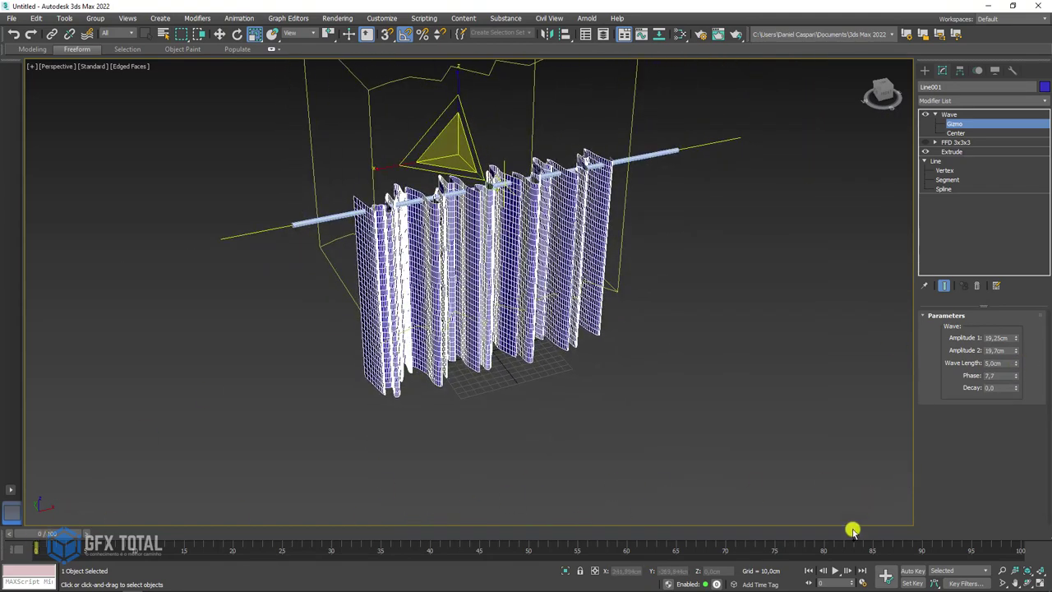
With Auto Key on, key the Wave phase at 3,0 on frame 100, then turn Auto Key off.
{"action": "left_click", "coordinate": [912, 570]}
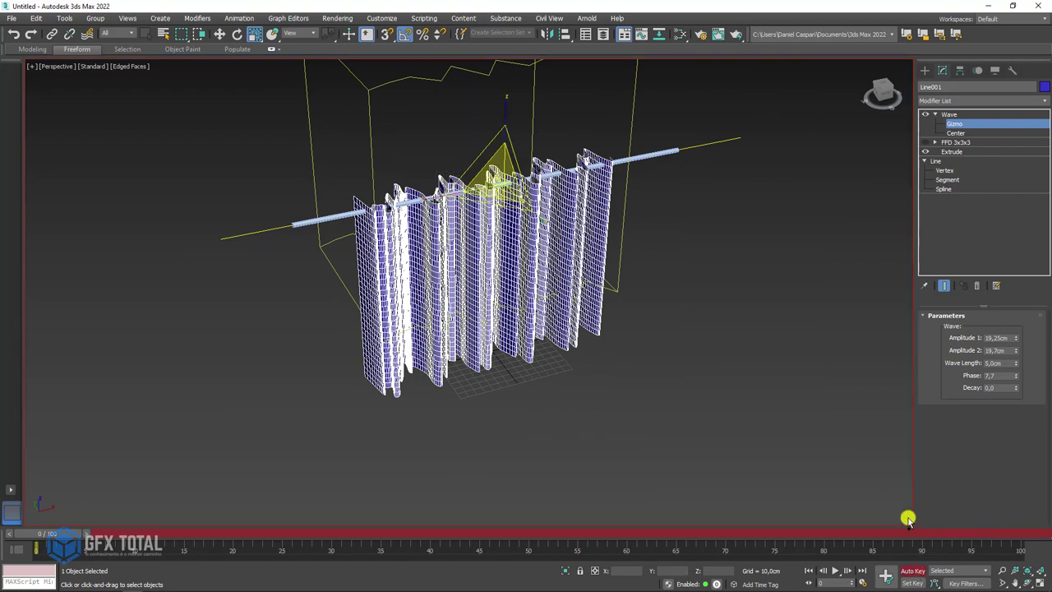
{"action": "mouse_move", "coordinate": [53, 534]}
{"action": "left_mouse_down"}
{"action": "mouse_move", "coordinate": [277, 539]}
{"action": "mouse_move", "coordinate": [962, 505]}
{"action": "mouse_move", "coordinate": [3, 525]}
{"action": "mouse_move", "coordinate": [253, 534]}
{"action": "mouse_move", "coordinate": [1048, 512]}
{"action": "mouse_move", "coordinate": [1038, 481]}
{"action": "left_mouse_up"}
{"action": "right_click", "coordinate": [1017, 376]}
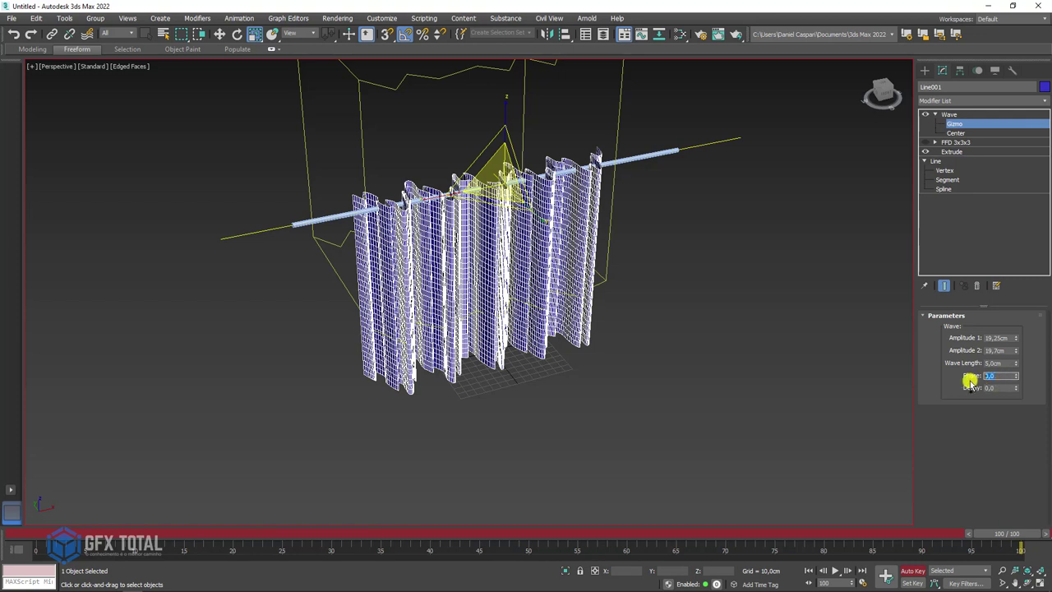
{"action": "key", "text": "Return"}
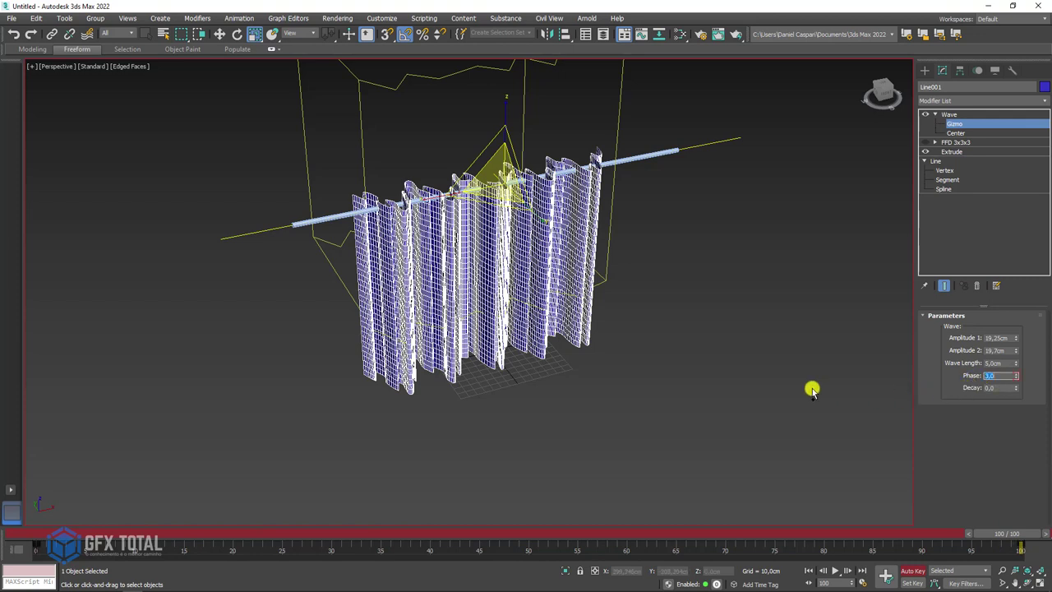
{"action": "left_click", "coordinate": [912, 570]}
Scrub the phase animation and return the time slider to frame 0.
{"action": "left_click_drag", "start_coordinate": [1004, 533], "coordinate": [37, 544]}
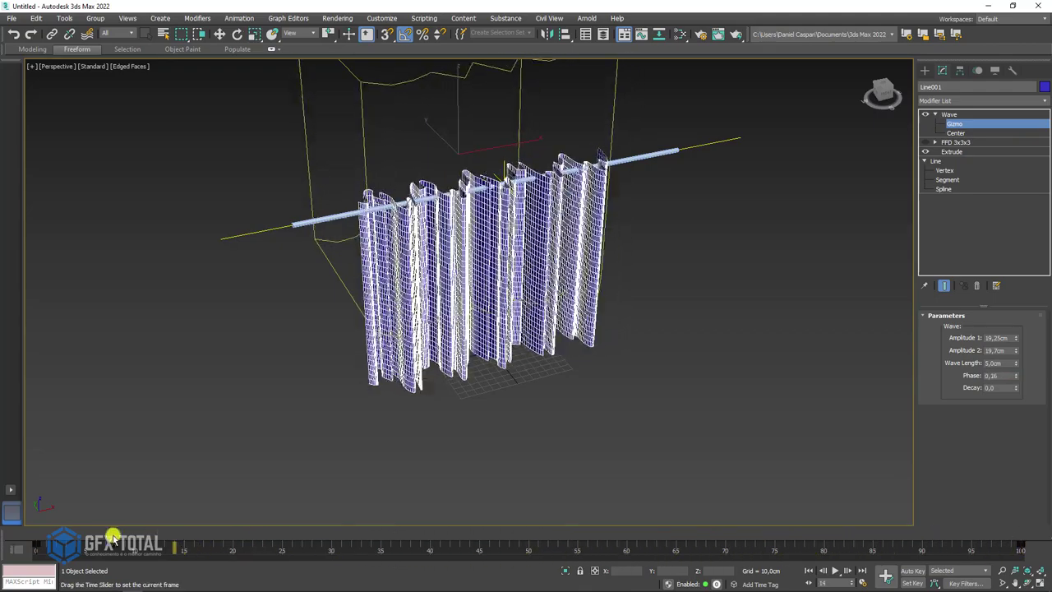
{"action": "scroll", "coordinate": [587, 305], "scroll_direction": "up", "scroll_amount": 3}
{"action": "middle_click_drag", "start_coordinate": [587, 305], "coordinate": [583, 175], "text": "alt"}
{"action": "scroll", "coordinate": [583, 174], "scroll_direction": "down", "scroll_amount": 3}
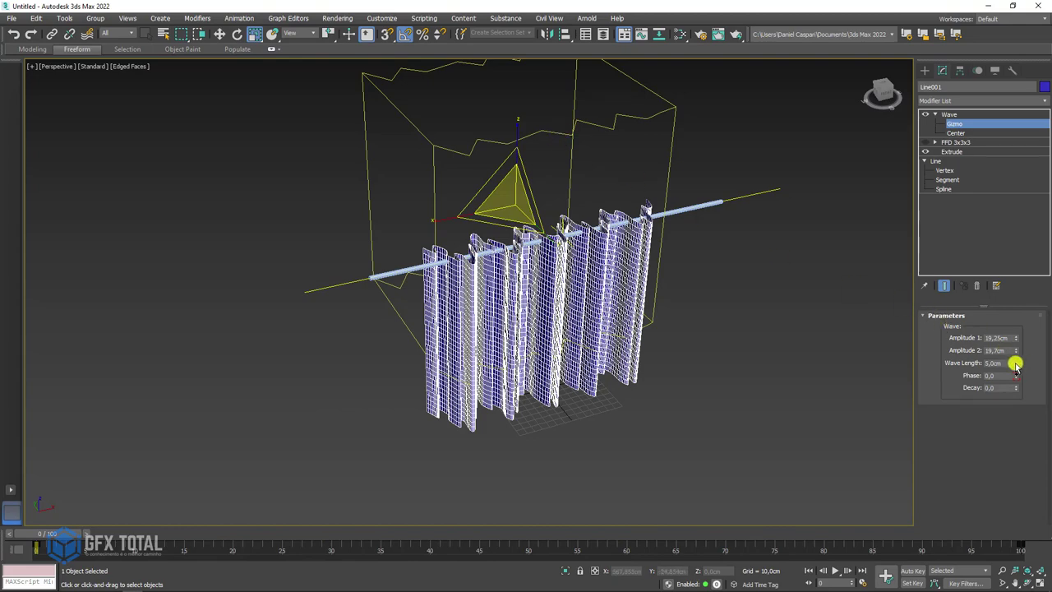
Drag the Wave Length down to 2,55cm and inspect the tighter folds.
{"action": "left_click_drag", "start_coordinate": [1016, 362], "coordinate": [1018, 389]}
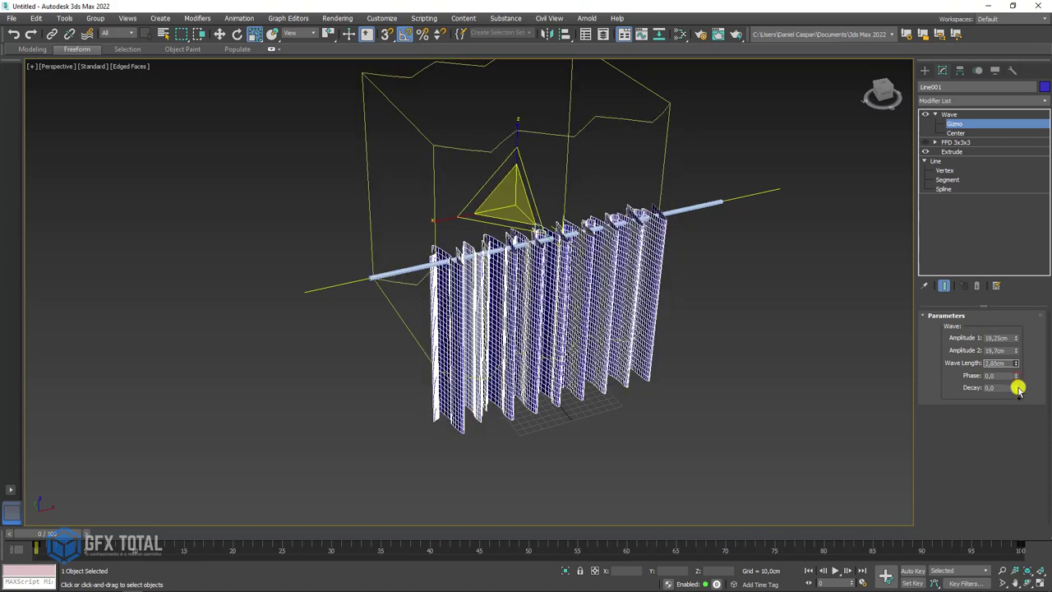
{"action": "scroll", "coordinate": [737, 280], "scroll_direction": "up", "scroll_amount": 2}
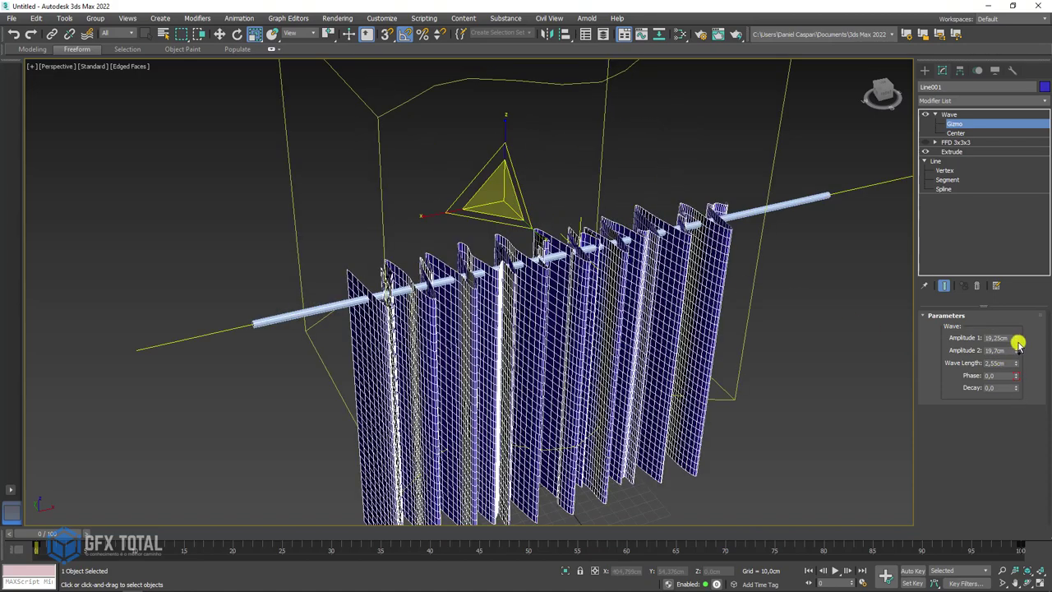
{"action": "scroll", "coordinate": [798, 263], "scroll_direction": "down", "scroll_amount": 3}
{"action": "mouse_move", "coordinate": [744, 258]}
{"action": "middle_mouse_down", "text": "alt"}
{"action": "mouse_move", "coordinate": [687, 253]}
{"action": "mouse_move", "coordinate": [535, 205]}
{"action": "mouse_move", "coordinate": [531, 184]}
{"action": "middle_mouse_up", "text": "alt"}
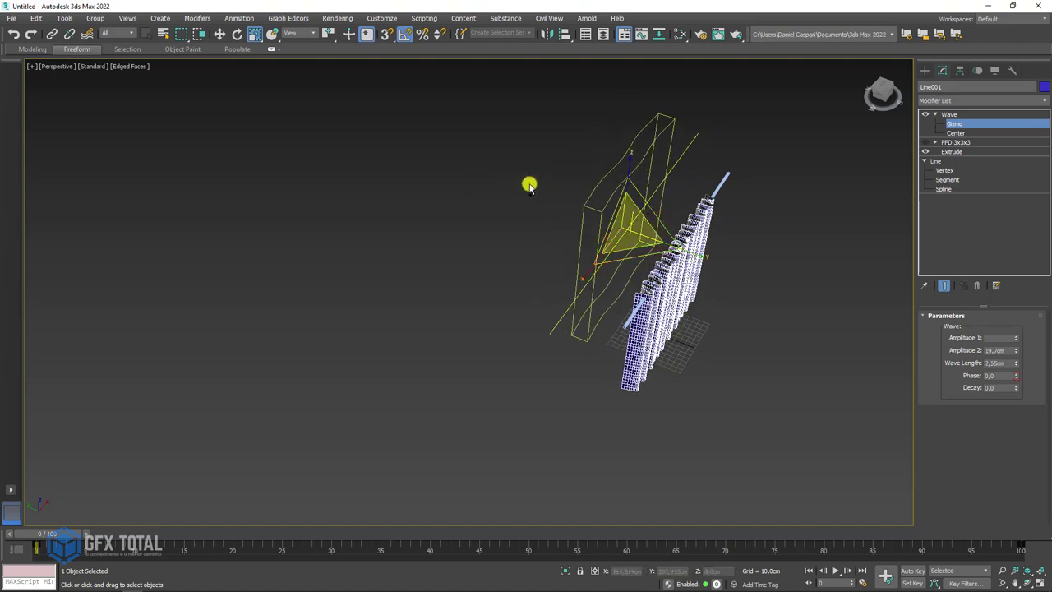
{"action": "scroll", "coordinate": [707, 239], "scroll_direction": "up", "scroll_amount": 2}
{"action": "middle_click_drag", "start_coordinate": [706, 239], "coordinate": [692, 265], "text": "alt"}
{"action": "key", "text": "w"}
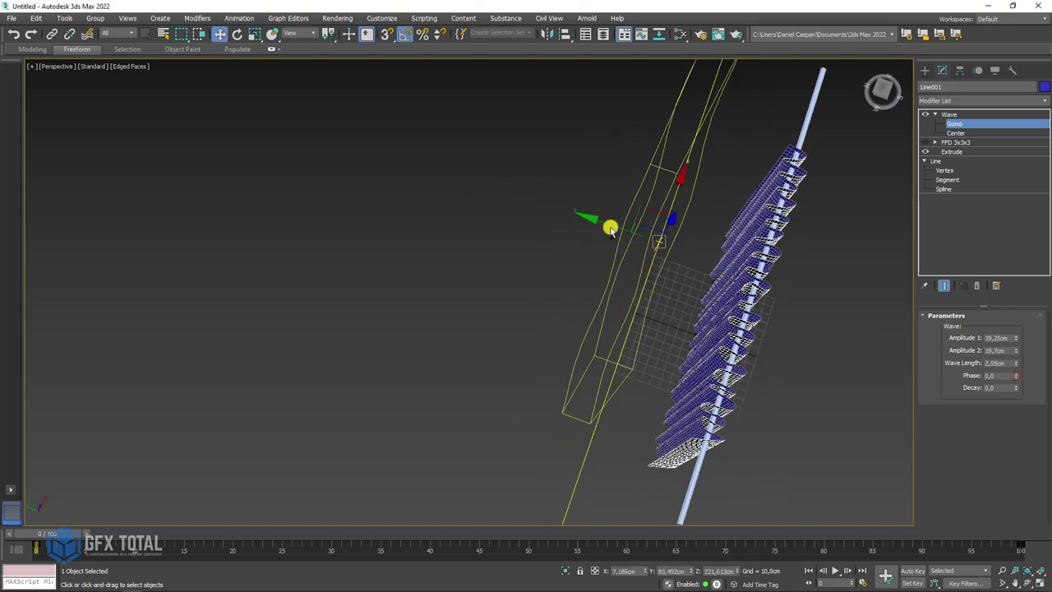
{"action": "mouse_move", "coordinate": [610, 228]}
{"action": "middle_mouse_down", "text": "alt"}
{"action": "mouse_move", "coordinate": [634, 235]}
{"action": "mouse_move", "coordinate": [650, 266]}
{"action": "mouse_move", "coordinate": [795, 285]}
{"action": "middle_mouse_up", "text": "alt"}
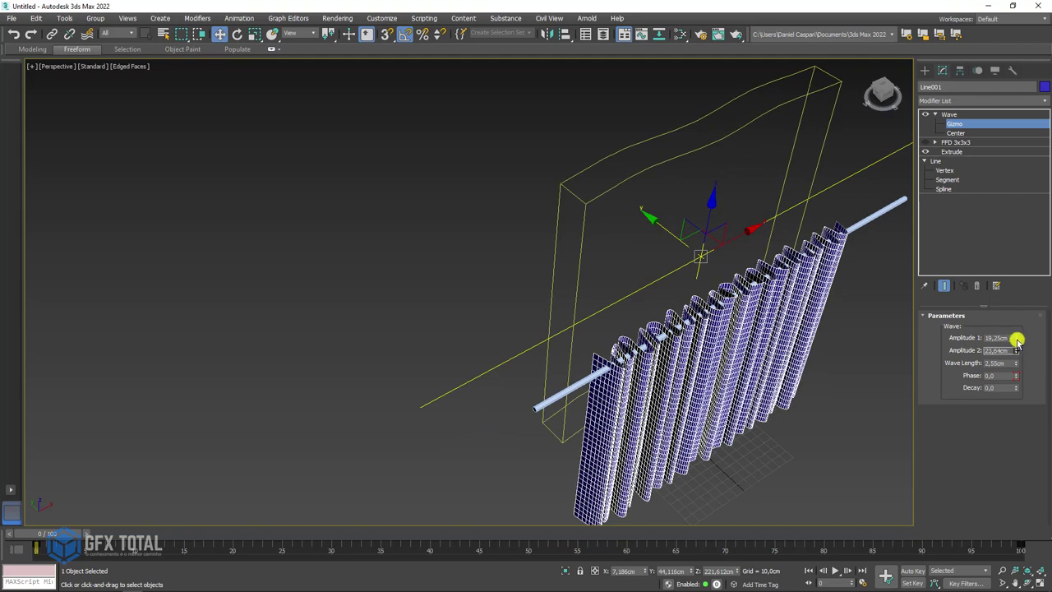
Zero Amplitude 1 after raising the second amplitude.
{"action": "left_click_drag", "start_coordinate": [1016, 351], "coordinate": [1016, 345]}
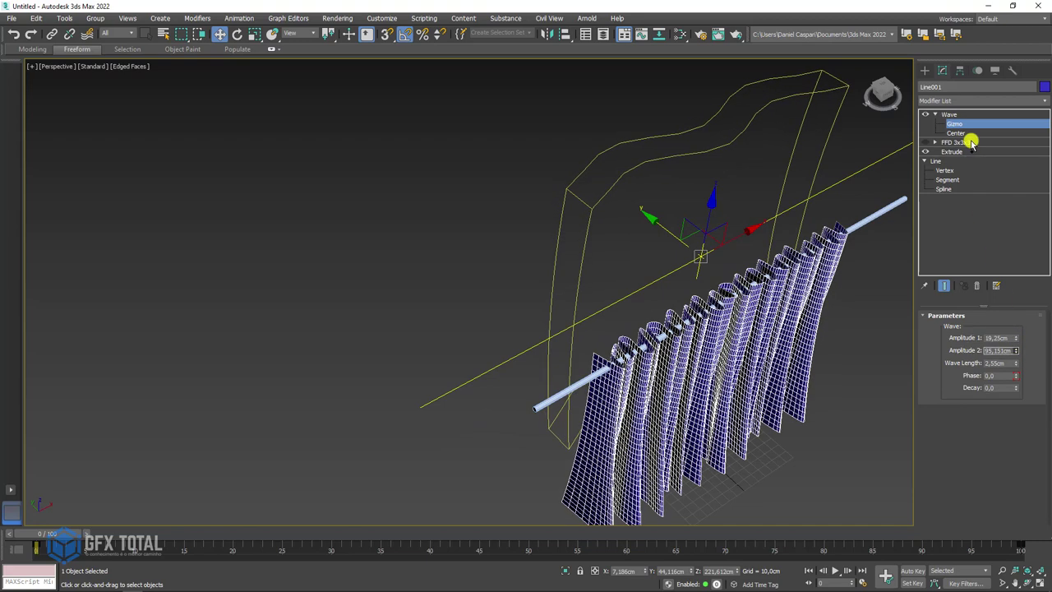
{"action": "left_click_drag", "start_coordinate": [1014, 334], "coordinate": [1010, 333]}
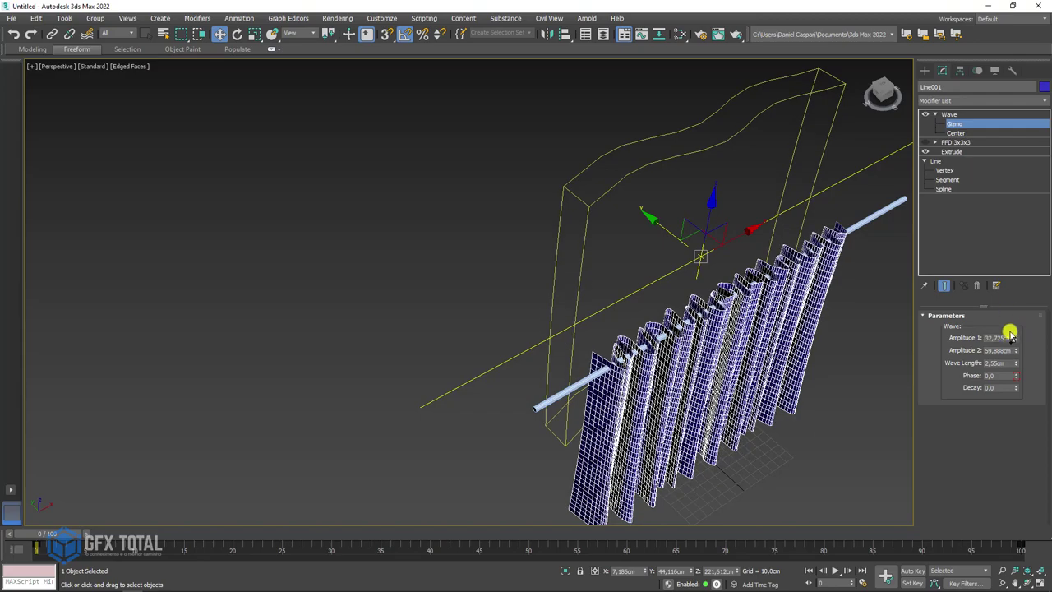
{"action": "right_click", "coordinate": [1016, 338]}
{"action": "middle_click_drag", "start_coordinate": [893, 364], "coordinate": [681, 312], "text": "alt"}
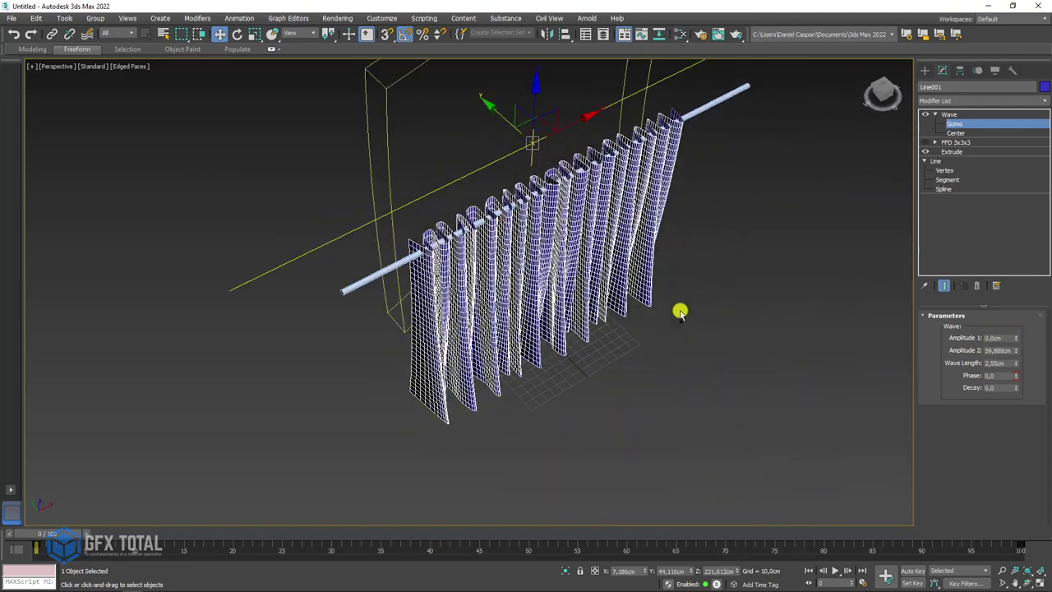
Lower the Wave gizmo along Z, scrubbing the timeline to check the sway.
{"action": "mouse_move", "coordinate": [66, 533]}
{"action": "left_mouse_down"}
{"action": "mouse_move", "coordinate": [584, 523]}
{"action": "mouse_move", "coordinate": [719, 498]}
{"action": "left_mouse_up"}
{"action": "key", "text": "w"}
{"action": "mouse_move", "coordinate": [718, 498]}
{"action": "middle_mouse_down", "text": "alt"}
{"action": "mouse_move", "coordinate": [615, 348]}
{"action": "mouse_move", "coordinate": [630, 226]}
{"action": "middle_mouse_up", "text": "alt"}
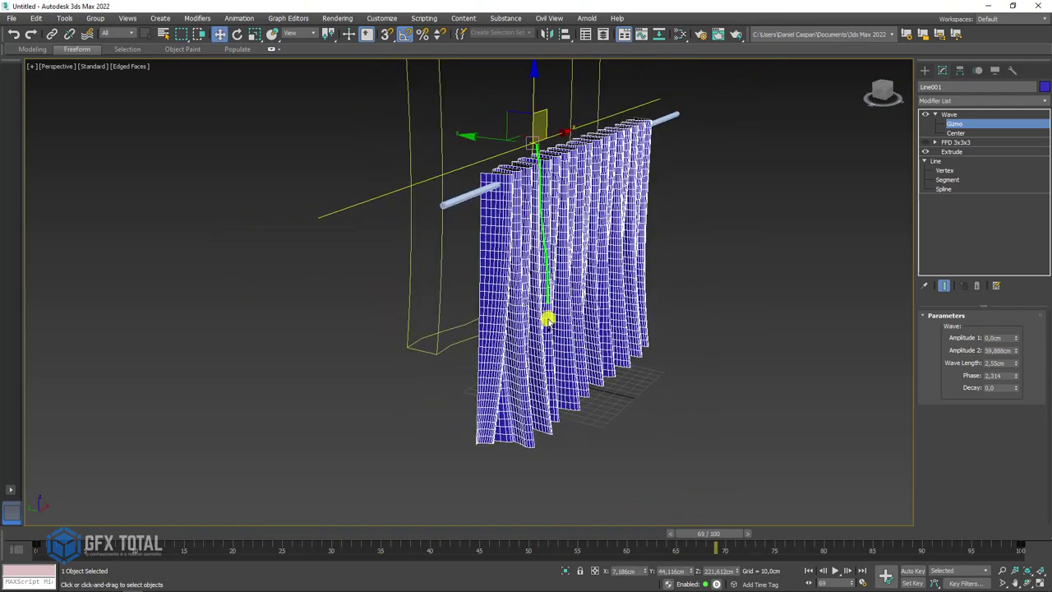
{"action": "left_click_drag", "start_coordinate": [531, 89], "coordinate": [538, 229]}
{"action": "left_click_drag", "start_coordinate": [708, 533], "coordinate": [195, 533]}
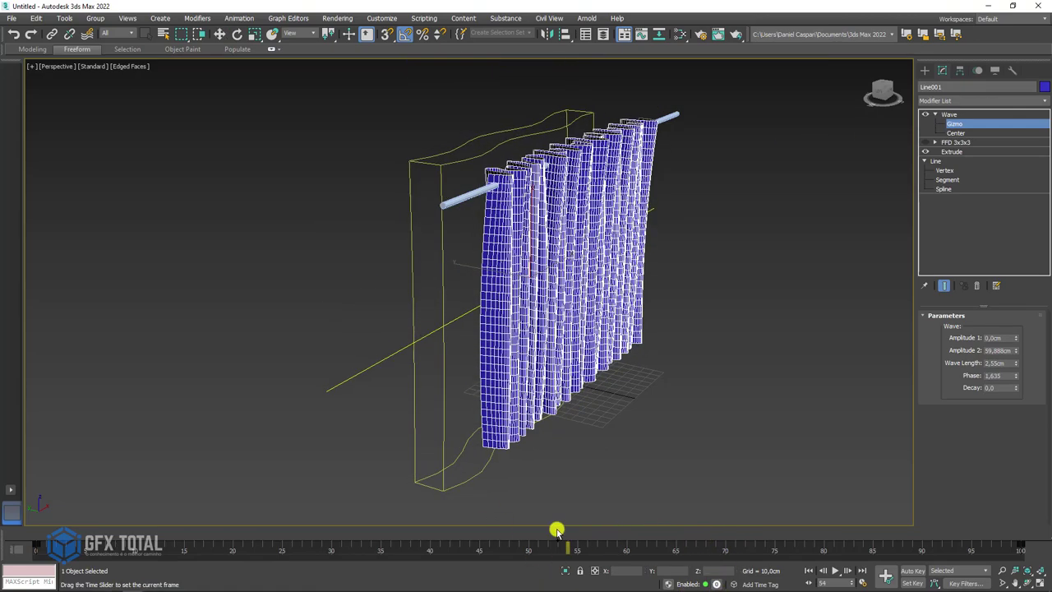
{"action": "mouse_move", "coordinate": [500, 285]}
{"action": "middle_mouse_down", "text": "alt"}
{"action": "mouse_move", "coordinate": [545, 172]}
{"action": "mouse_move", "coordinate": [518, 171]}
{"action": "mouse_move", "coordinate": [541, 100]}
{"action": "middle_mouse_up", "text": "alt"}
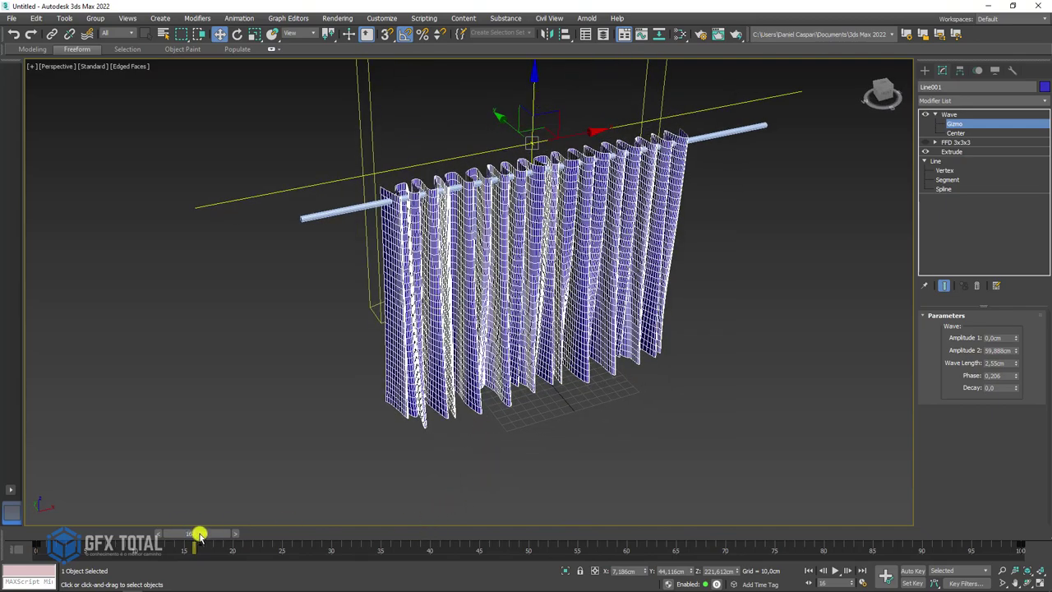
{"action": "left_click_drag", "start_coordinate": [199, 535], "coordinate": [567, 535]}
{"action": "key", "text": "w"}
{"action": "mouse_move", "coordinate": [592, 418]}
{"action": "middle_mouse_down", "text": "alt"}
{"action": "mouse_move", "coordinate": [685, 390]}
{"action": "mouse_move", "coordinate": [643, 401]}
{"action": "middle_mouse_up", "text": "alt"}
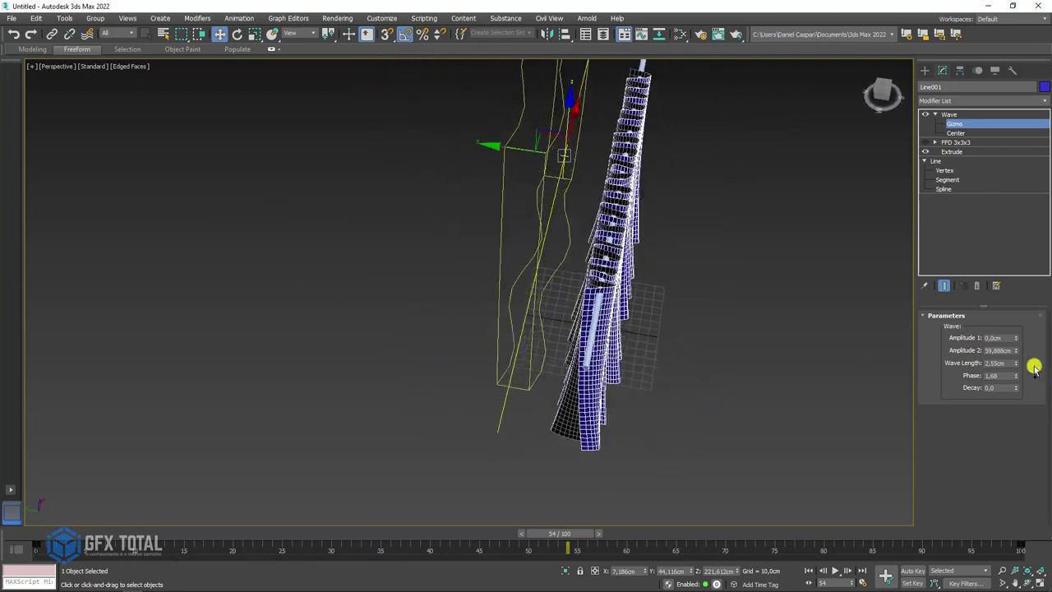
Reduce Amplitude 2 to 17,368cm and return the timeline to frame 0.
{"action": "mouse_move", "coordinate": [1017, 353]}
{"action": "left_mouse_down"}
{"action": "mouse_move", "coordinate": [1017, 336]}
{"action": "mouse_move", "coordinate": [1017, 390]}
{"action": "left_mouse_up"}
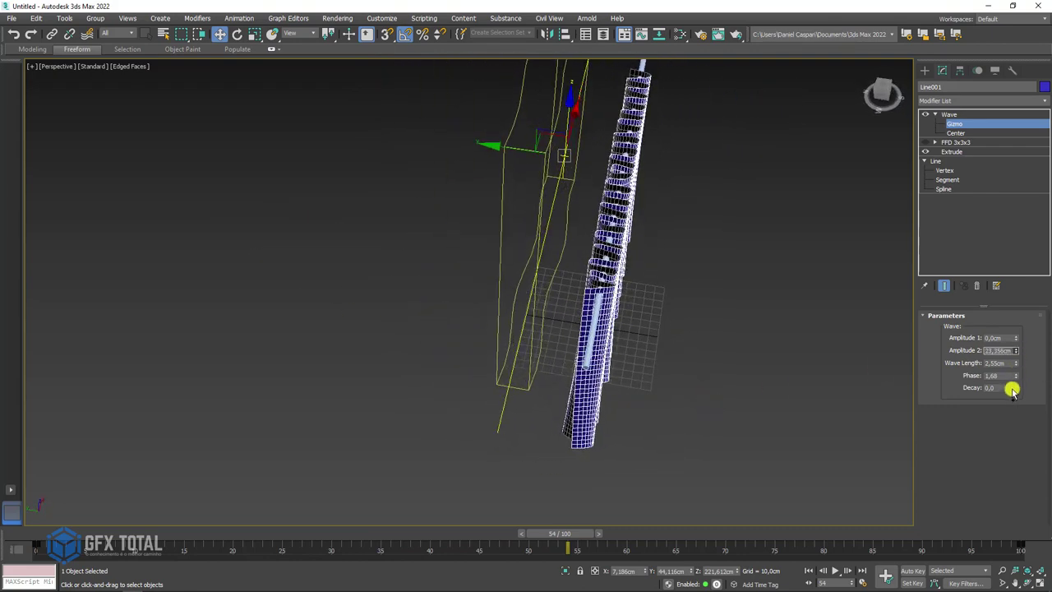
{"action": "mouse_move", "coordinate": [624, 411]}
{"action": "middle_mouse_down", "text": "alt"}
{"action": "mouse_move", "coordinate": [665, 425]}
{"action": "mouse_move", "coordinate": [635, 411]}
{"action": "middle_mouse_up", "text": "alt"}
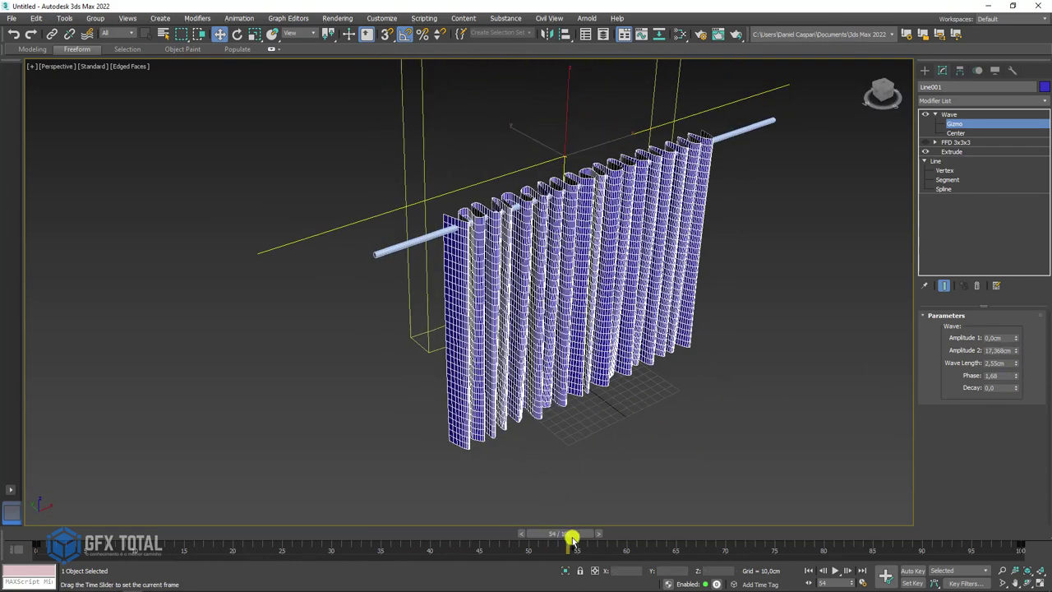
{"action": "mouse_move", "coordinate": [570, 535]}
{"action": "left_mouse_down"}
{"action": "mouse_move", "coordinate": [219, 526]}
{"action": "mouse_move", "coordinate": [38, 535]}
{"action": "left_mouse_up"}
{"action": "middle_click_drag", "start_coordinate": [505, 454], "coordinate": [525, 460], "text": "alt"}
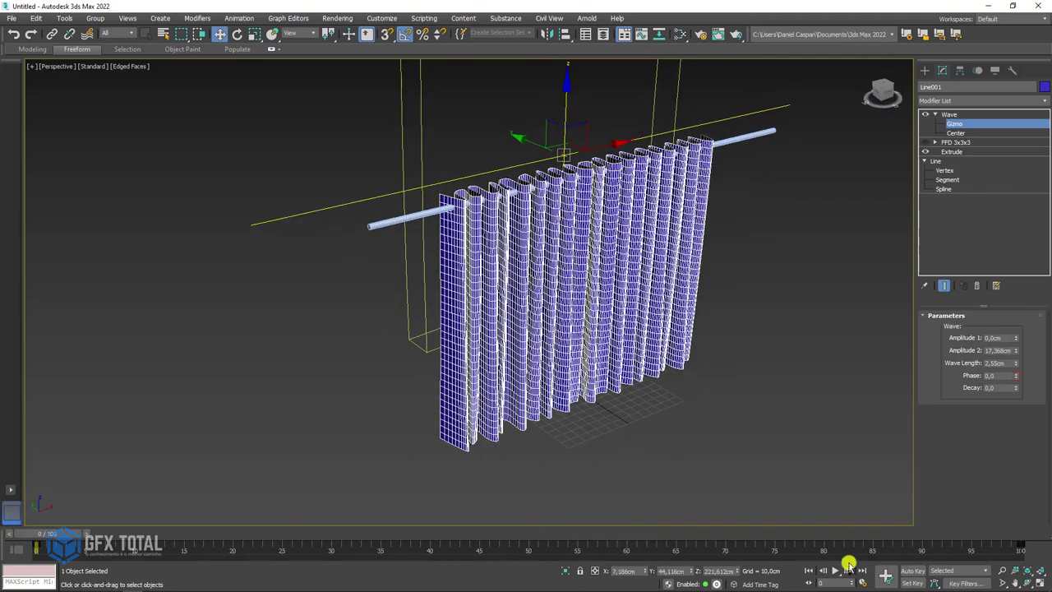
Play the sway animation, hide edged faces with F4, and stop at frame 37.
{"action": "left_click", "coordinate": [835, 569]}
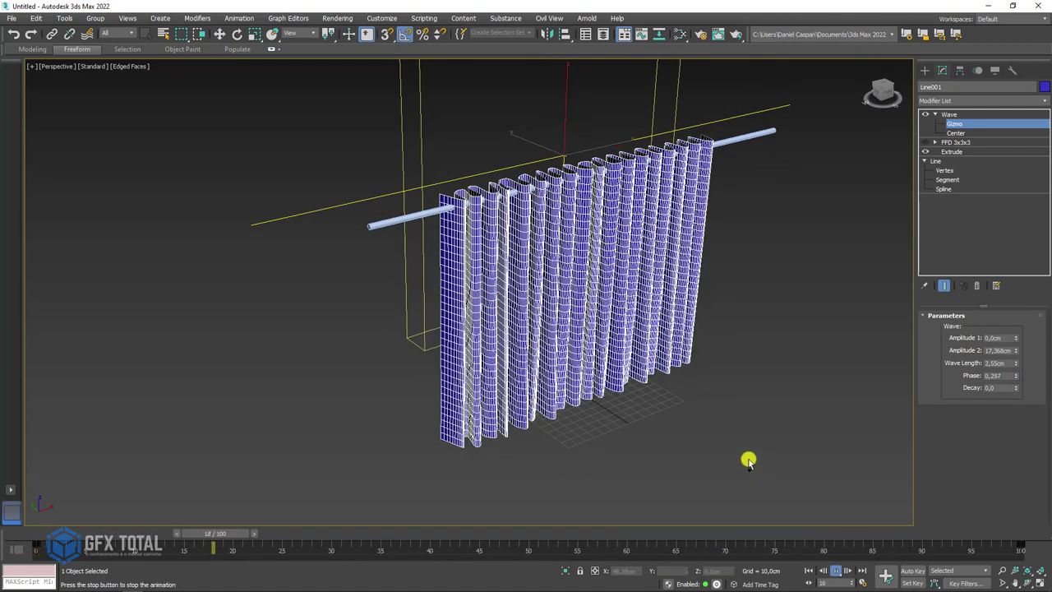
{"action": "middle_click_drag", "start_coordinate": [748, 460], "coordinate": [729, 404], "text": "alt"}
{"action": "key", "text": "F4"}
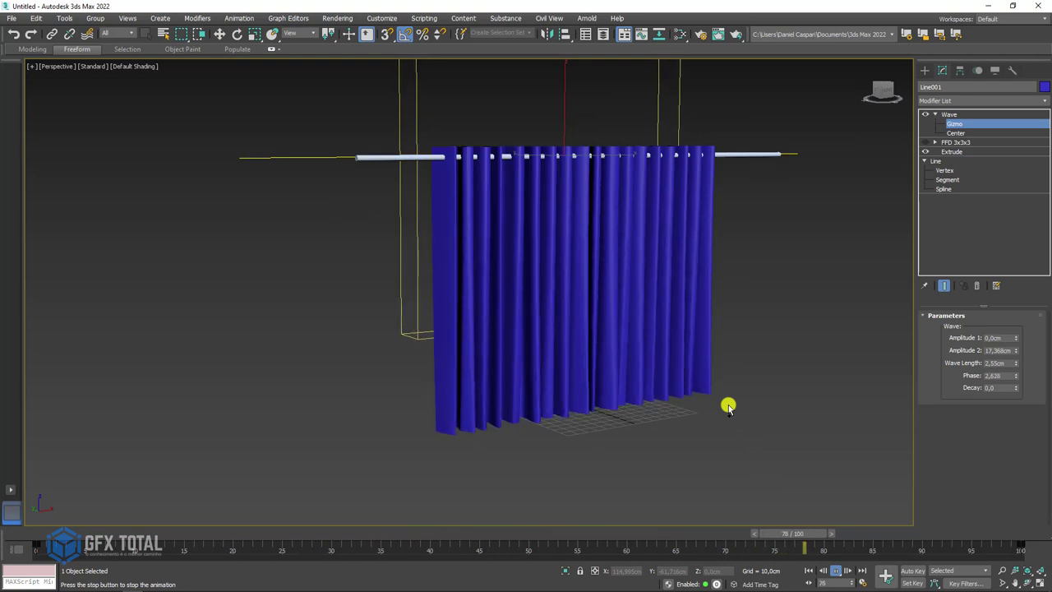
{"action": "middle_click_drag", "start_coordinate": [780, 336], "coordinate": [774, 357], "text": "alt"}
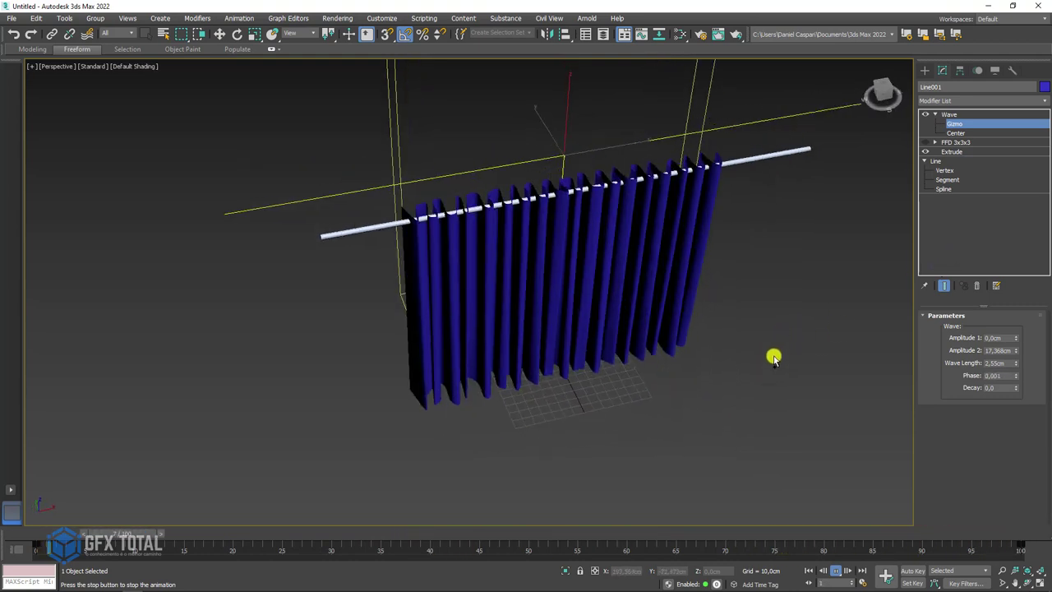
{"action": "left_click", "coordinate": [835, 570]}
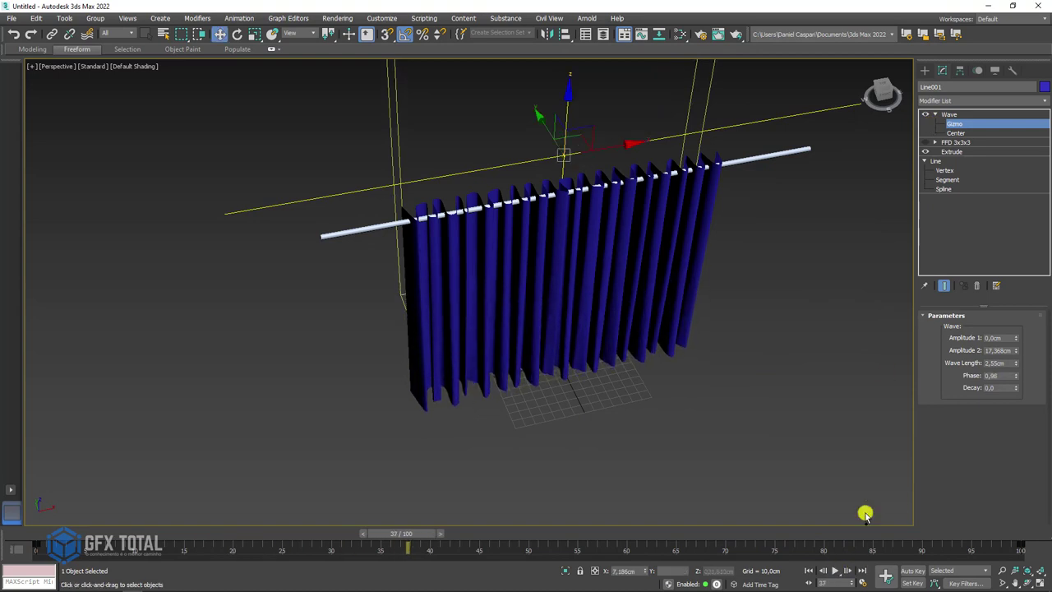
Enter the FFD Control Points level and turn Auto Key on at frame 0.
{"action": "left_click", "coordinate": [934, 142]}
{"action": "left_click", "coordinate": [963, 151]}
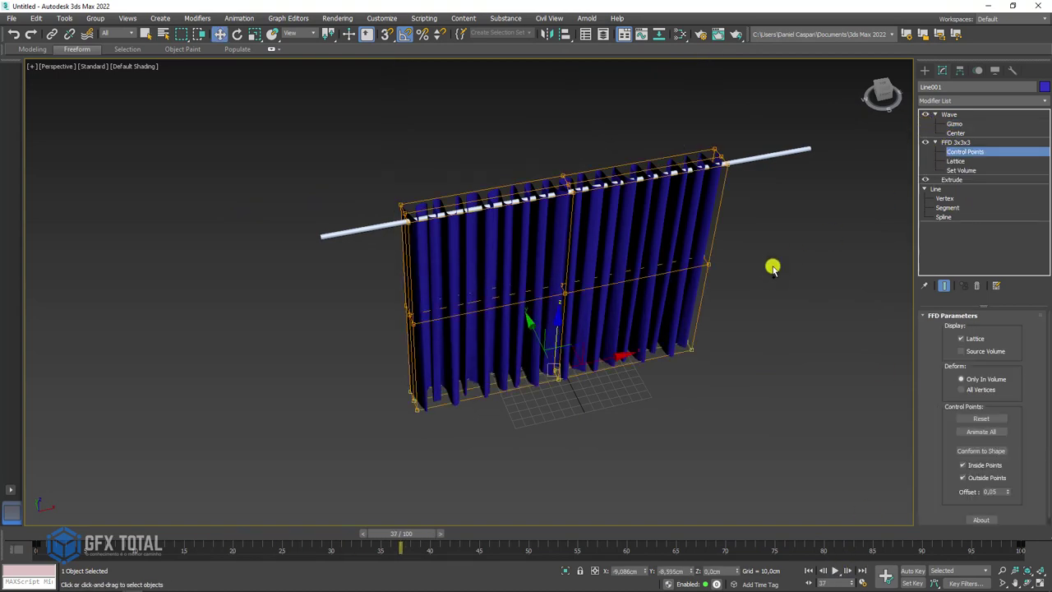
{"action": "middle_click_drag", "start_coordinate": [769, 265], "coordinate": [742, 244], "text": "alt"}
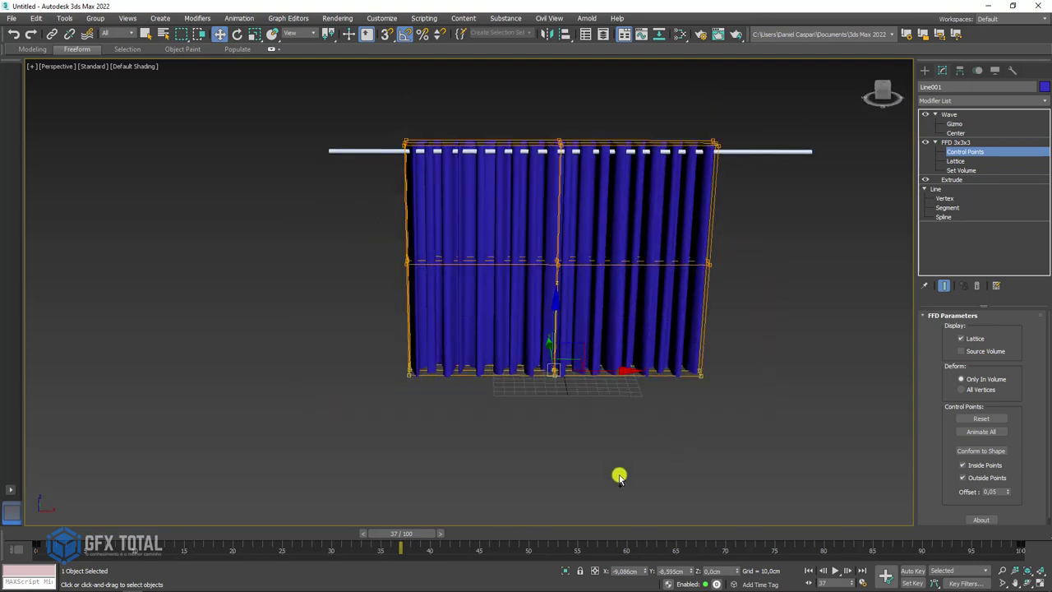
{"action": "left_click_drag", "start_coordinate": [400, 534], "coordinate": [25, 533]}
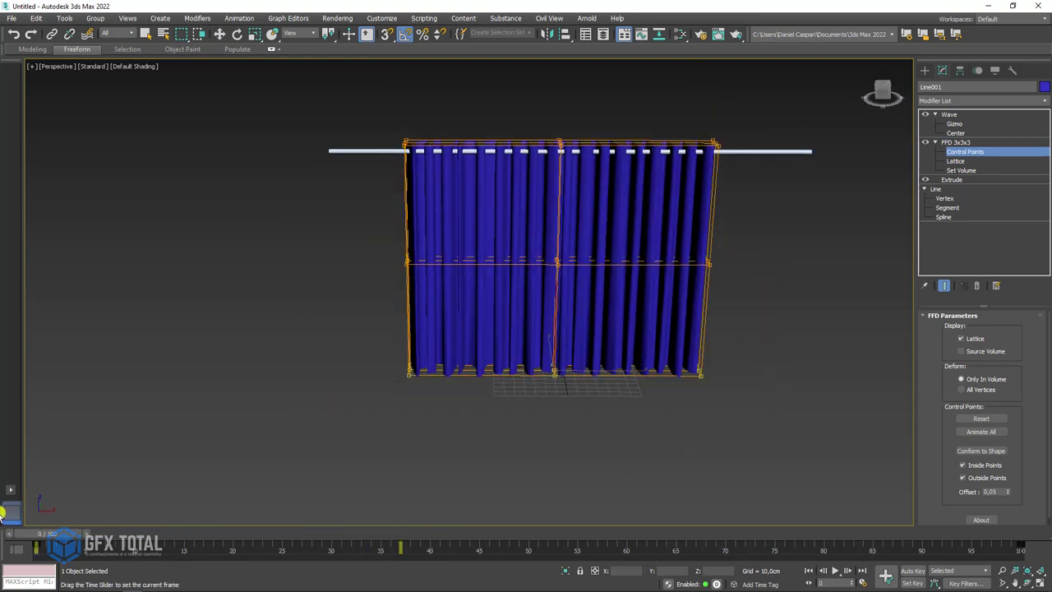
{"action": "left_click", "coordinate": [912, 570]}
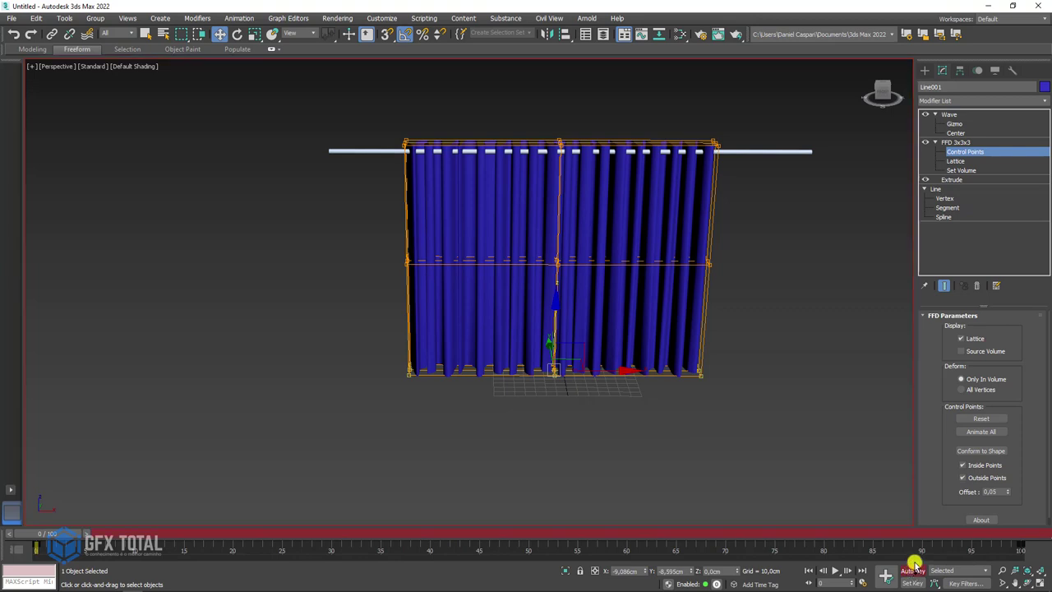
Key the hem control points swinging right at frame 30 and left around frame 57.
{"action": "left_click_drag", "start_coordinate": [61, 533], "coordinate": [390, 533]}
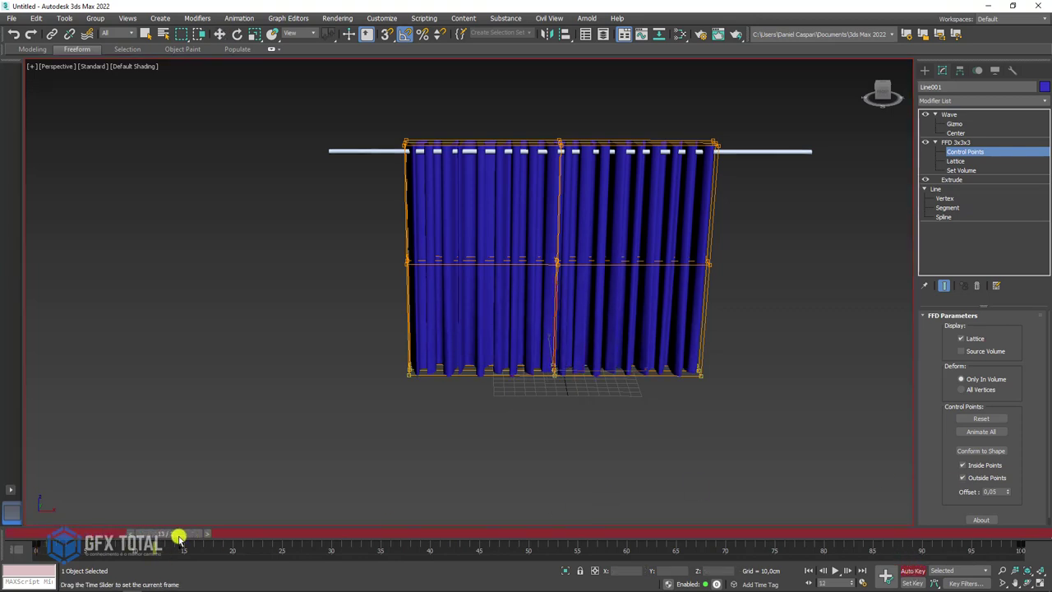
{"action": "key", "text": "w"}
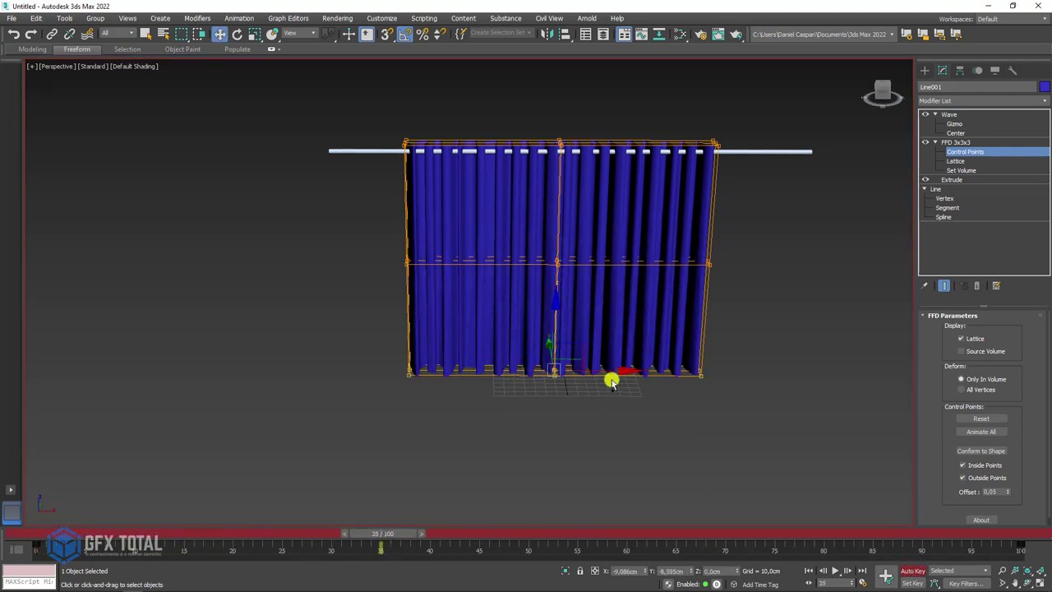
{"action": "left_click_drag", "start_coordinate": [396, 535], "coordinate": [341, 534]}
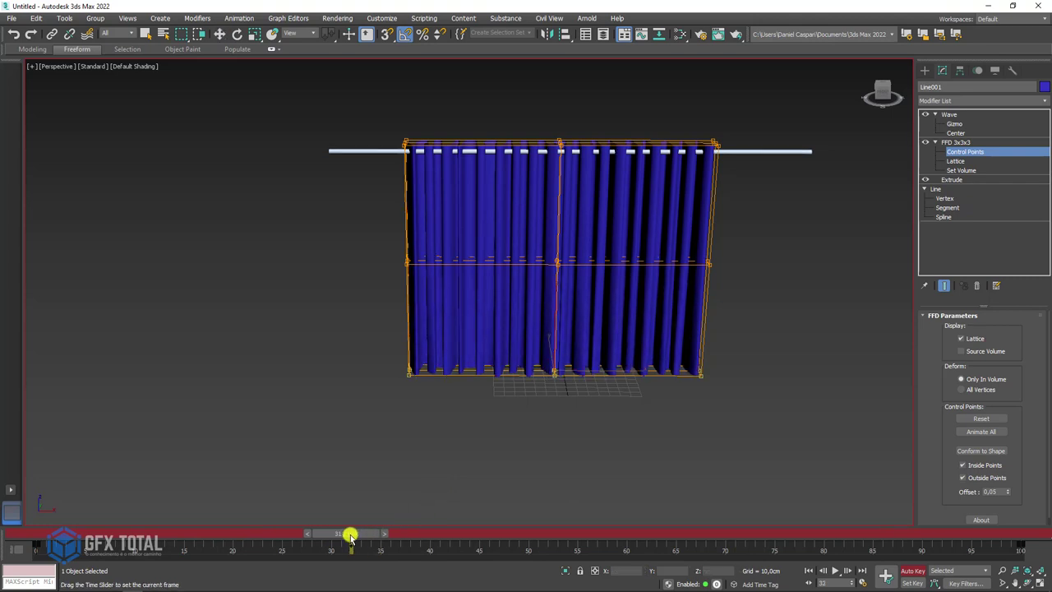
{"action": "left_click_drag", "start_coordinate": [614, 374], "coordinate": [626, 373]}
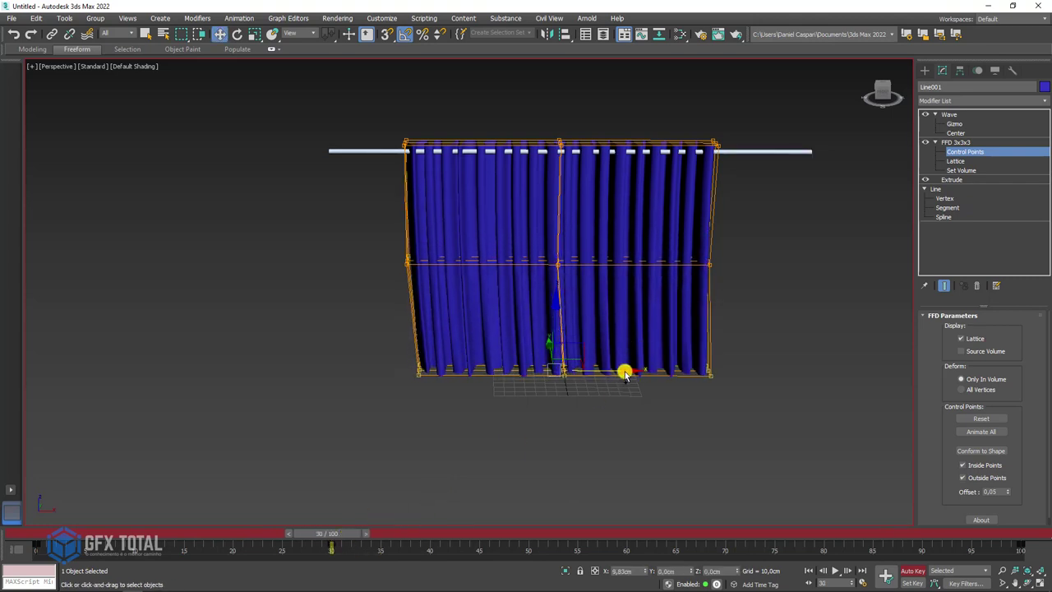
{"action": "left_click_drag", "start_coordinate": [346, 534], "coordinate": [598, 534]}
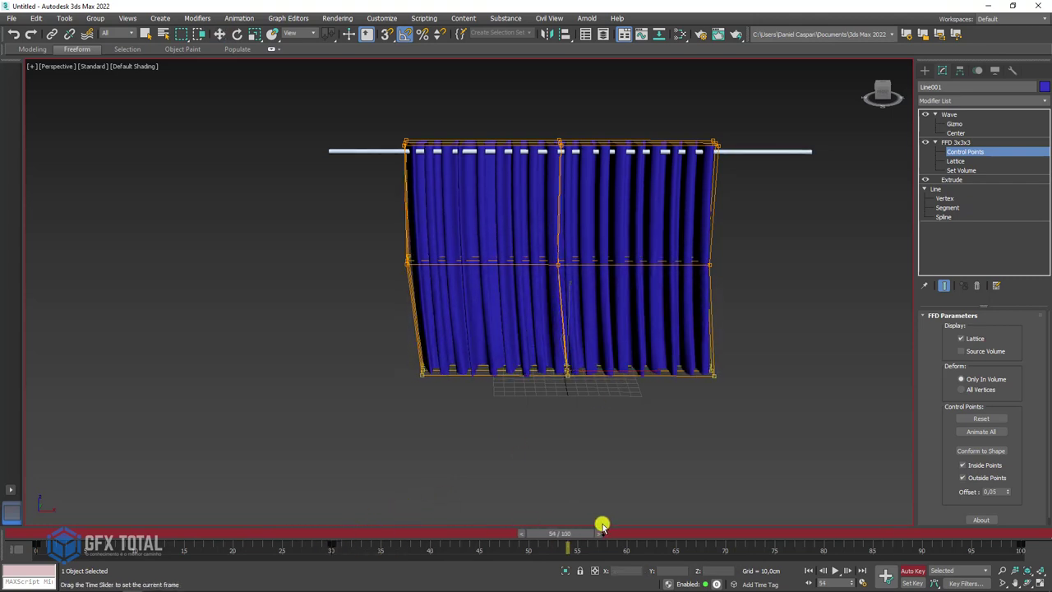
{"action": "left_click_drag", "start_coordinate": [625, 374], "coordinate": [610, 376]}
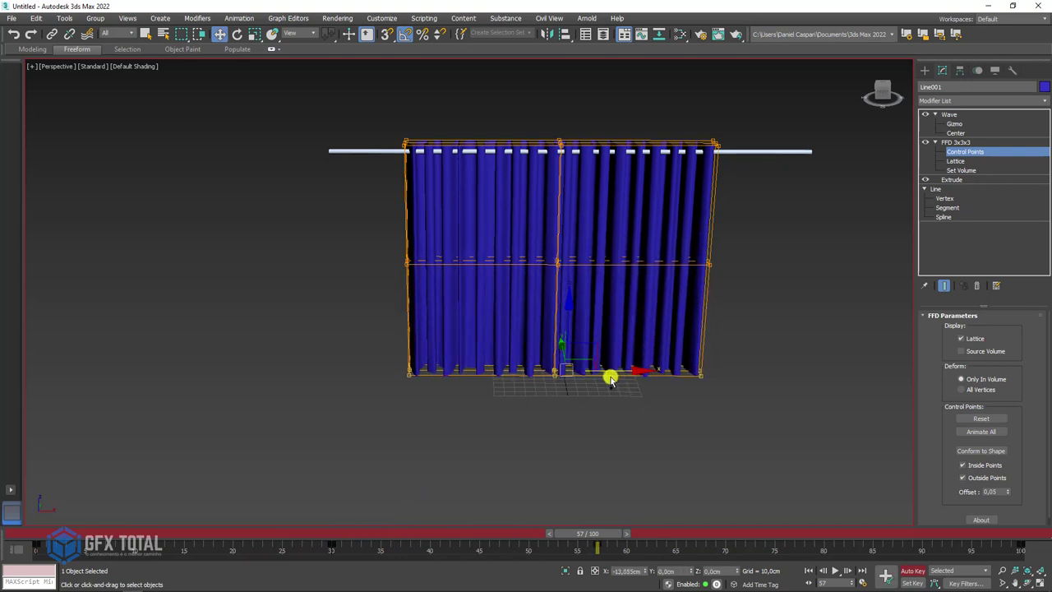
{"action": "mouse_move", "coordinate": [615, 535]}
{"action": "left_mouse_down"}
{"action": "mouse_move", "coordinate": [606, 535]}
{"action": "mouse_move", "coordinate": [756, 534]}
{"action": "left_mouse_up"}
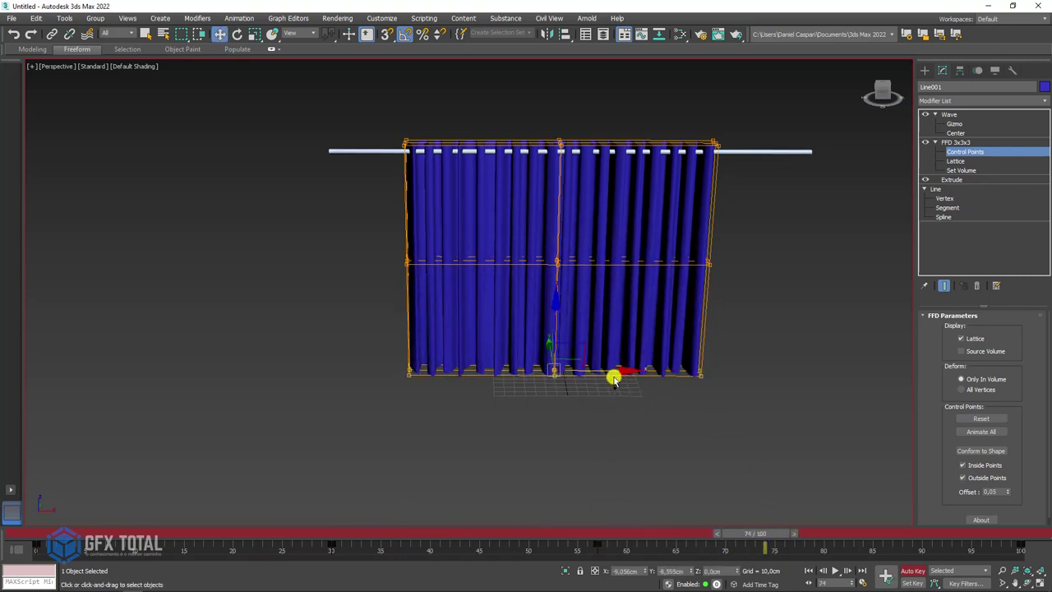
{"action": "left_click_drag", "start_coordinate": [616, 374], "coordinate": [627, 375]}
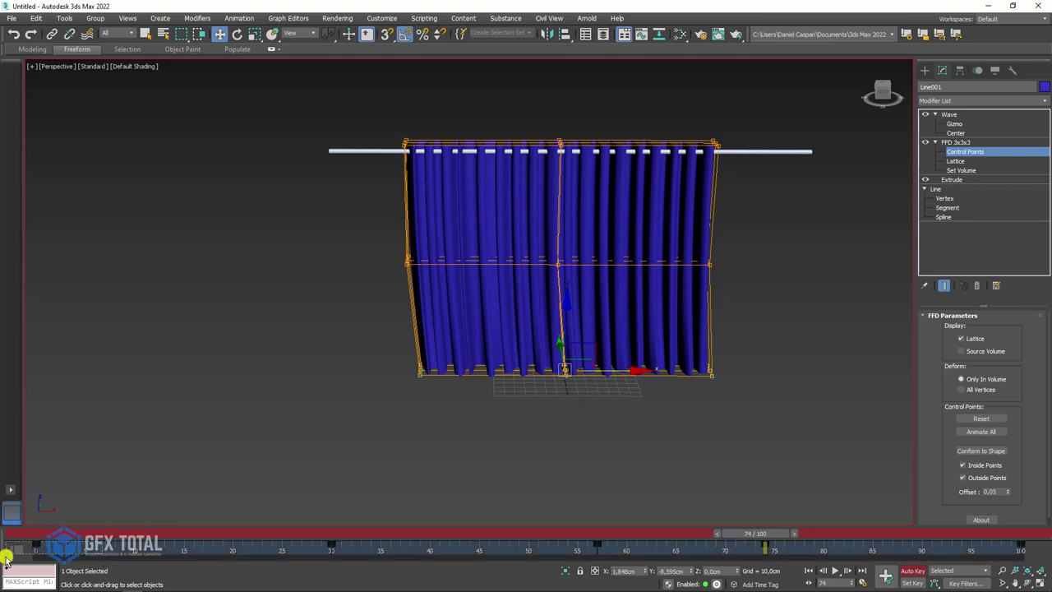
Copy the frame 0 key to near the timeline's end and return to frame 0.
{"action": "left_click_drag", "start_coordinate": [36, 543], "coordinate": [534, 542], "text": "shift"}
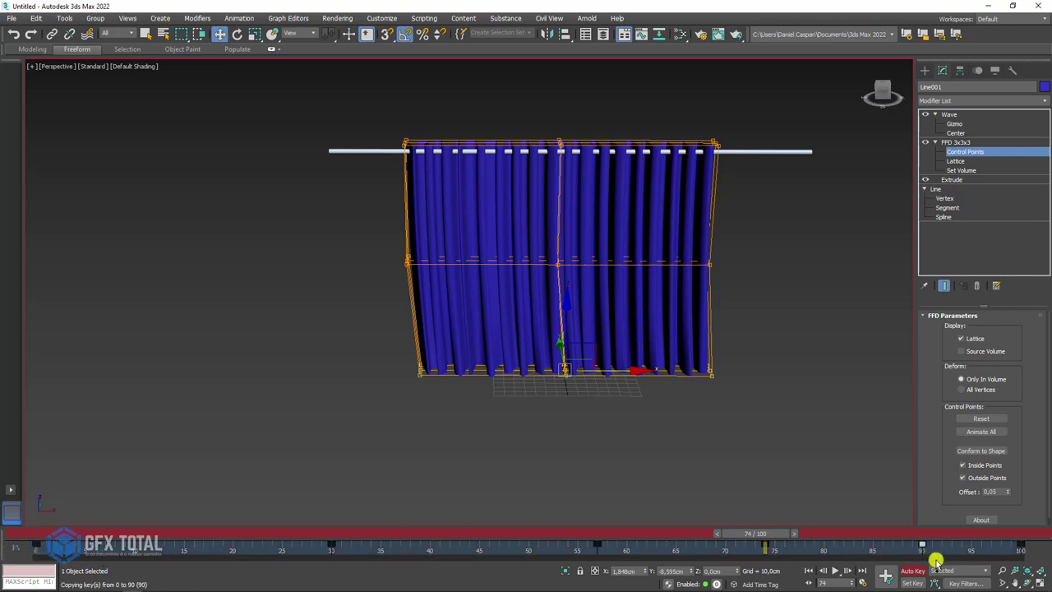
{"action": "left_click_drag", "start_coordinate": [935, 561], "coordinate": [1020, 562], "text": "shift"}
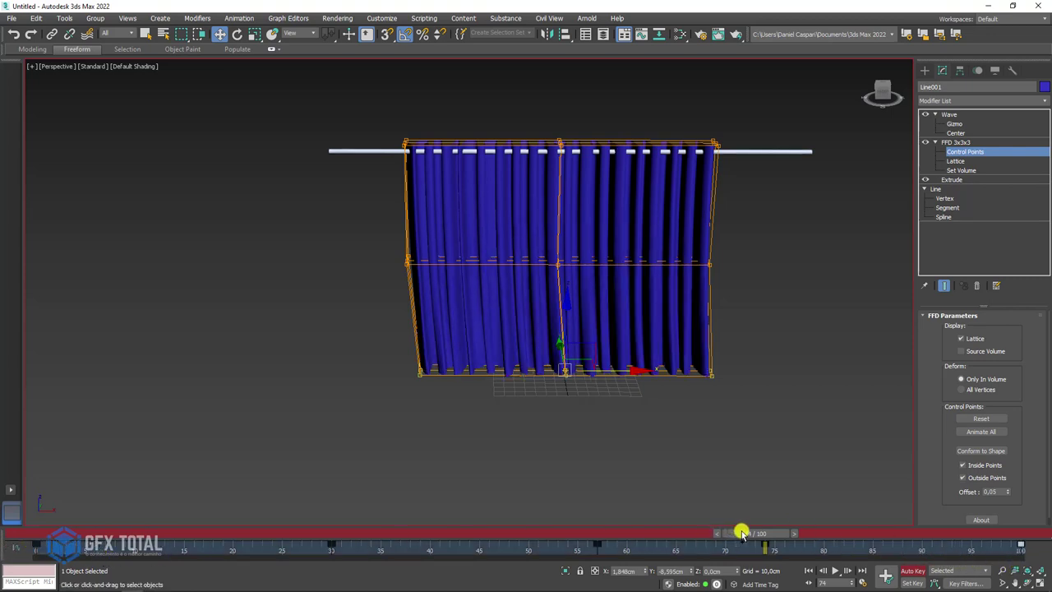
{"action": "mouse_move", "coordinate": [741, 532]}
{"action": "left_mouse_down"}
{"action": "mouse_move", "coordinate": [1019, 532]}
{"action": "mouse_move", "coordinate": [11, 534]}
{"action": "left_mouse_up"}
{"action": "key", "text": "w"}
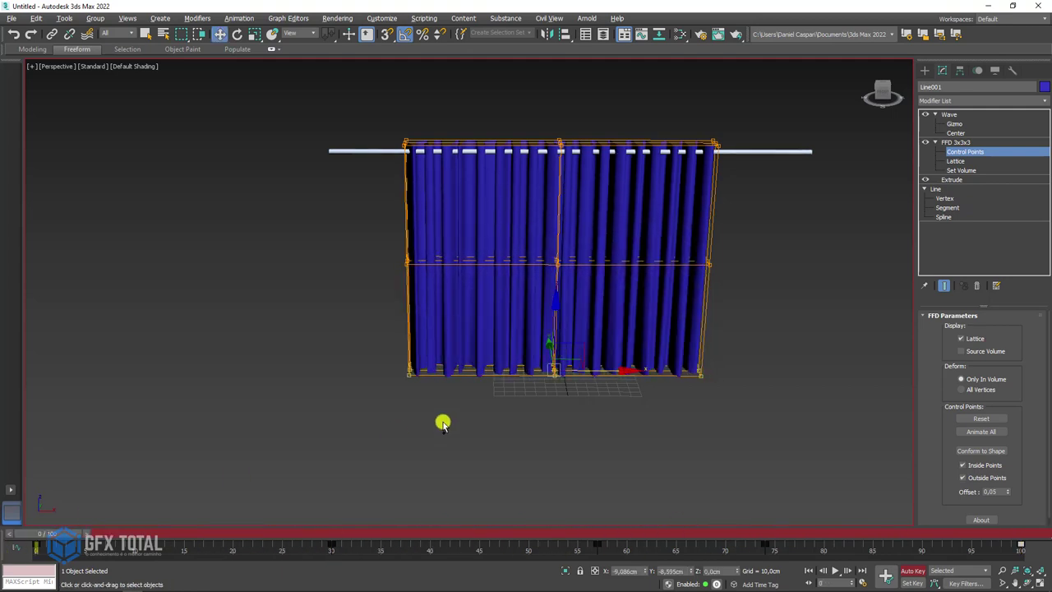
{"action": "middle_click_drag", "start_coordinate": [443, 424], "coordinate": [573, 323], "text": "alt"}
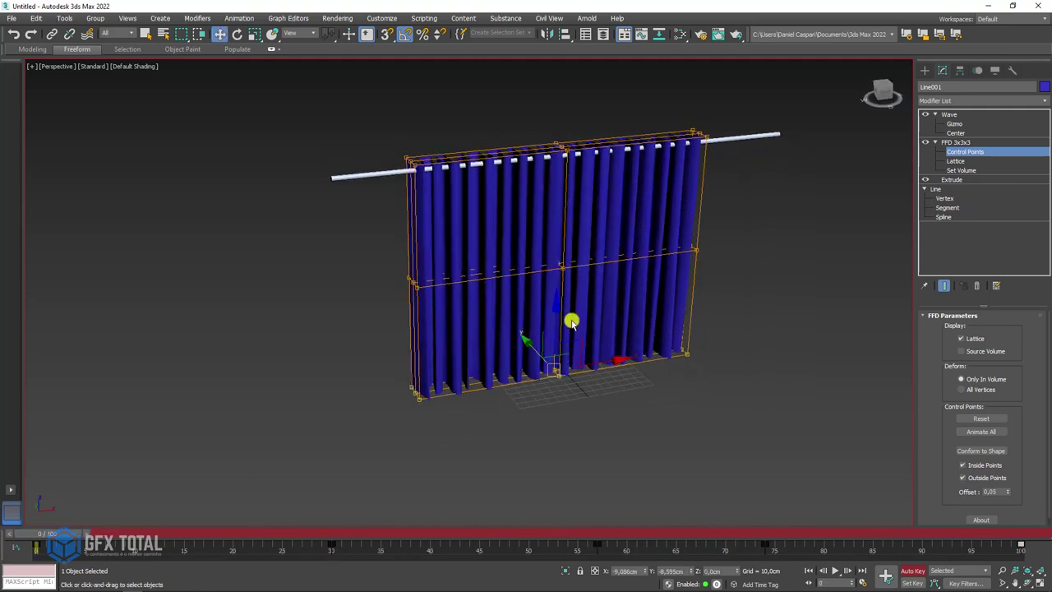
Select the Wave modifier and scrub to frames 100, 74 and 47 to check the ripple.
{"action": "left_click", "coordinate": [949, 115]}
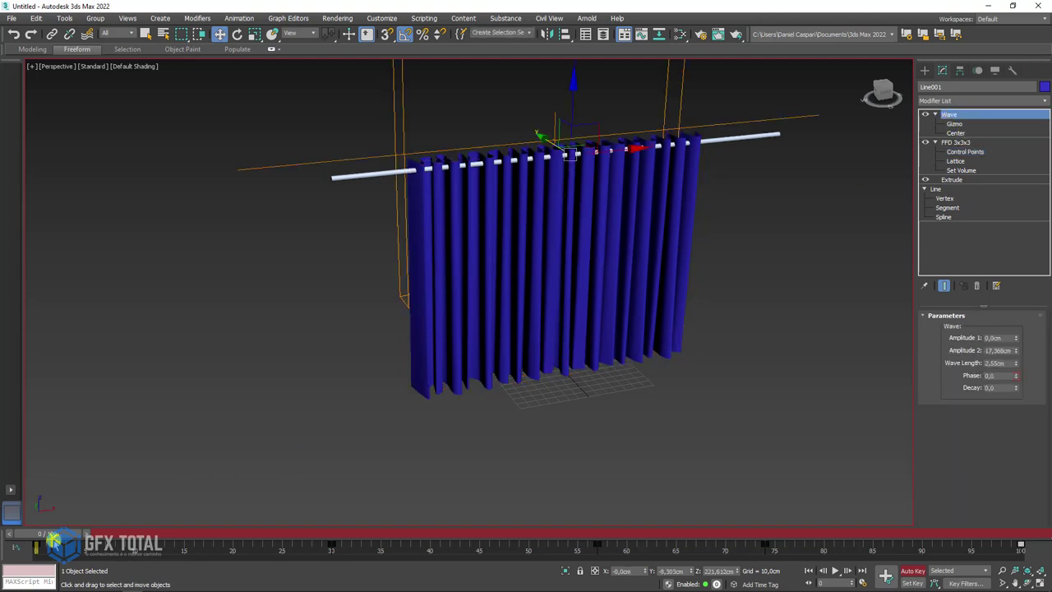
{"action": "mouse_move", "coordinate": [52, 536]}
{"action": "left_mouse_down"}
{"action": "mouse_move", "coordinate": [930, 517]}
{"action": "mouse_move", "coordinate": [1048, 532]}
{"action": "left_mouse_up"}
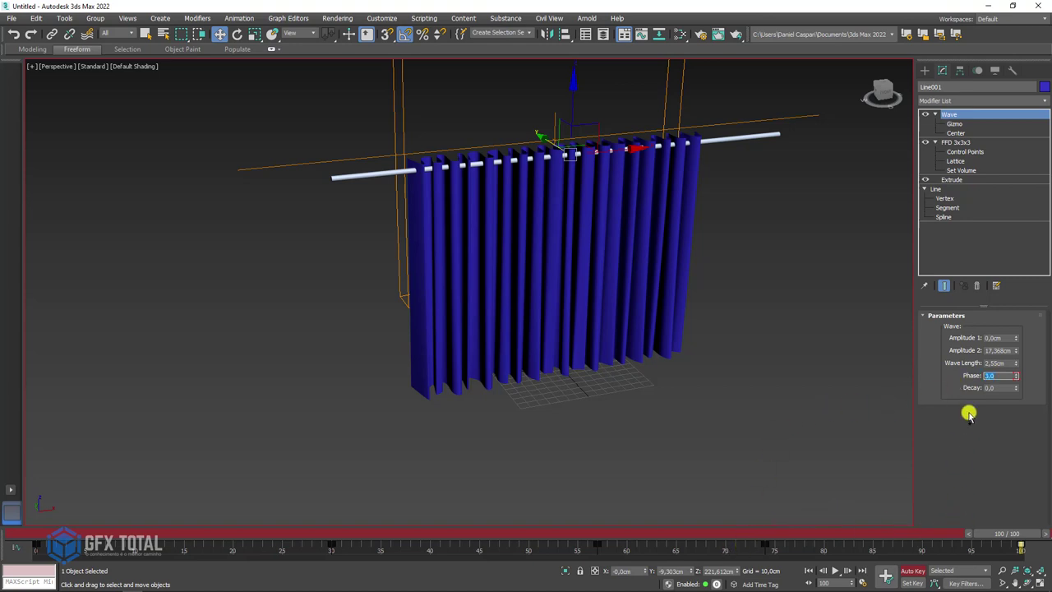
{"action": "mouse_move", "coordinate": [996, 533]}
{"action": "left_mouse_down"}
{"action": "mouse_move", "coordinate": [1041, 537]}
{"action": "mouse_move", "coordinate": [37, 487]}
{"action": "left_mouse_up"}
{"action": "mouse_move", "coordinate": [52, 532]}
{"action": "left_mouse_down"}
{"action": "mouse_move", "coordinate": [117, 493]}
{"action": "mouse_move", "coordinate": [789, 532]}
{"action": "mouse_move", "coordinate": [340, 521]}
{"action": "mouse_move", "coordinate": [798, 543]}
{"action": "left_mouse_up"}
{"action": "key", "text": "w"}
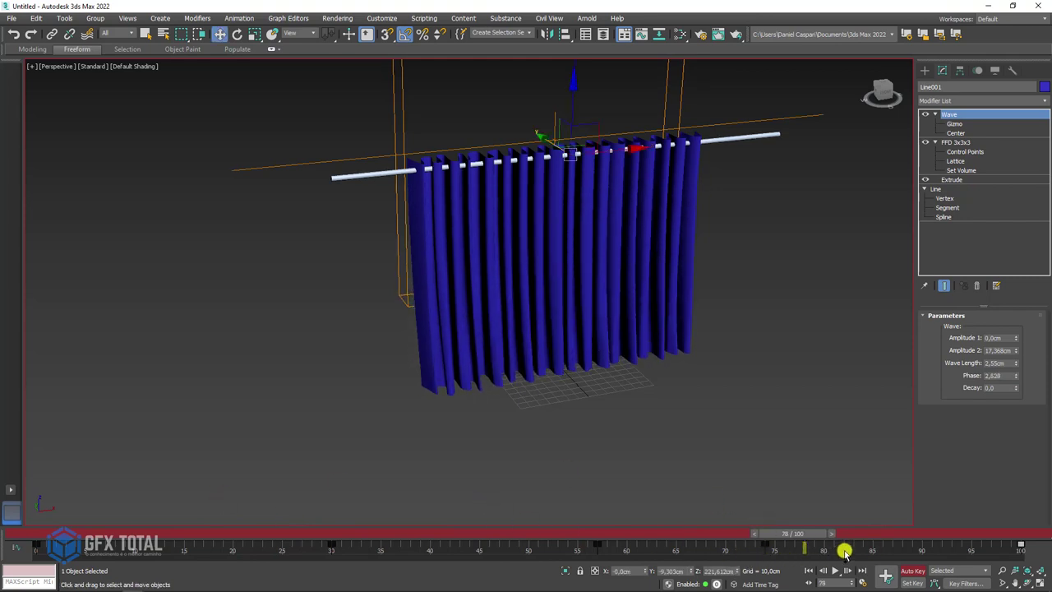
{"action": "left_click_drag", "start_coordinate": [793, 535], "coordinate": [6, 521]}
Delete the FFD 3x3x3 modifier from Line001's stack and scrub the Wave animation to check it.
{"action": "left_click", "coordinate": [936, 143]}
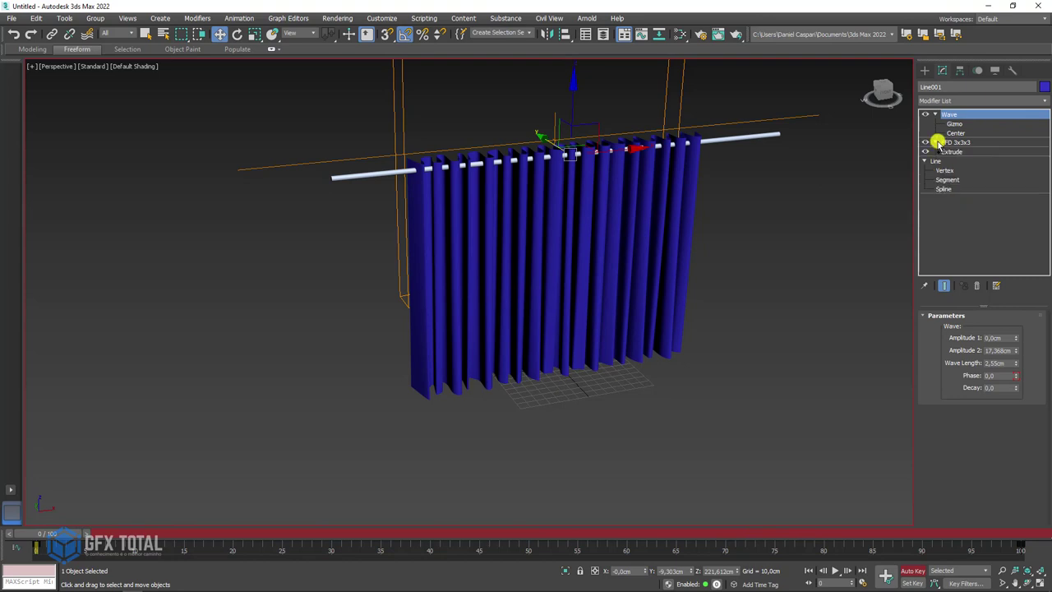
{"action": "left_click", "coordinate": [955, 142]}
{"action": "left_click", "coordinate": [978, 285]}
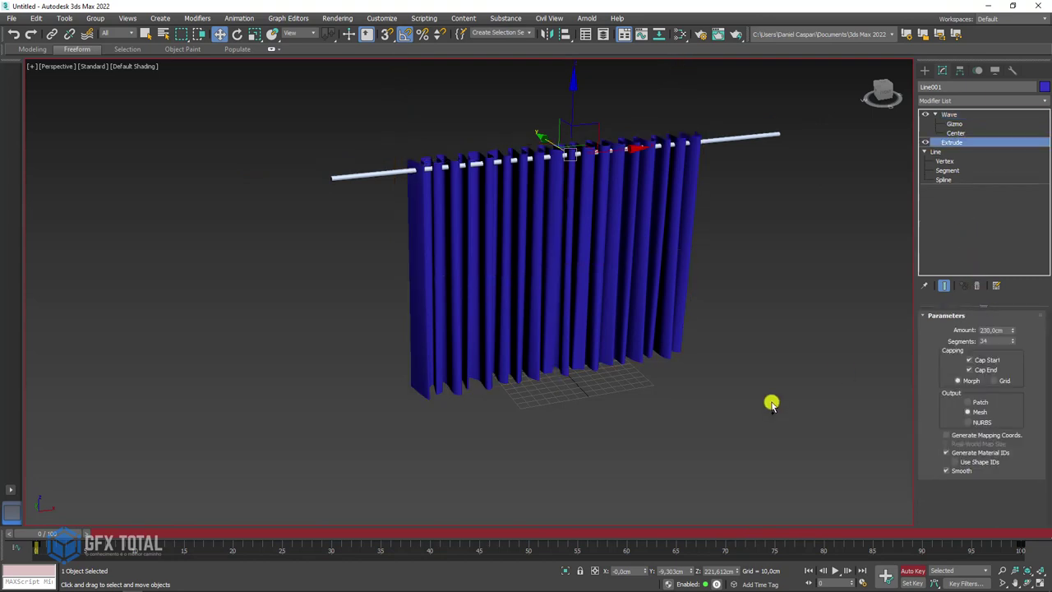
{"action": "middle_click_drag", "start_coordinate": [556, 390], "coordinate": [535, 364], "text": "alt"}
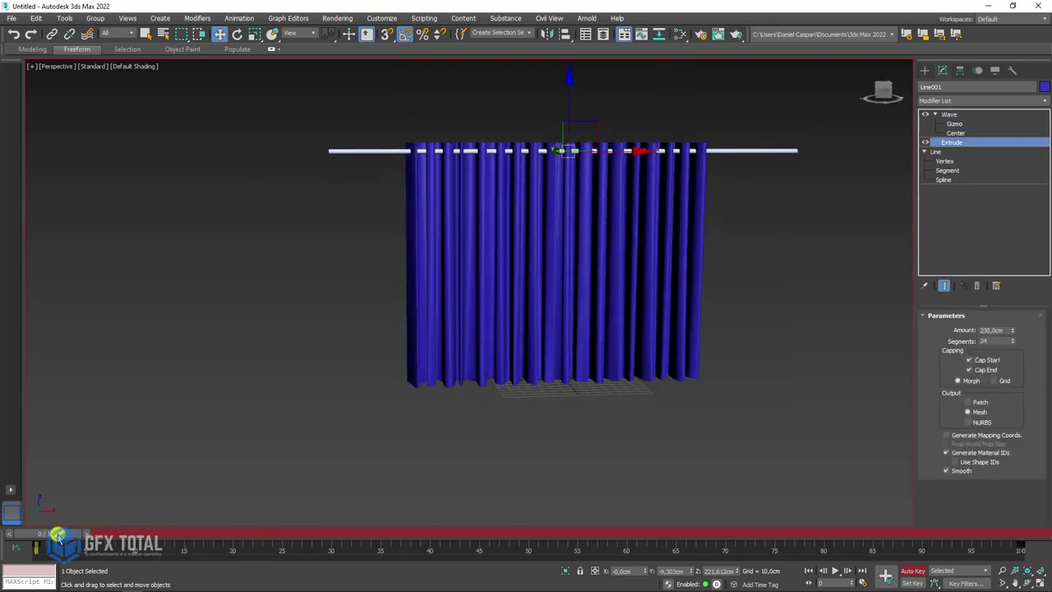
{"action": "mouse_move", "coordinate": [58, 535]}
{"action": "left_mouse_down"}
{"action": "mouse_move", "coordinate": [641, 528]}
{"action": "mouse_move", "coordinate": [42, 532]}
{"action": "left_mouse_up"}
{"action": "key", "text": "w"}
{"action": "mouse_move", "coordinate": [42, 490]}
{"action": "middle_mouse_down", "text": "alt"}
{"action": "mouse_move", "coordinate": [469, 369]}
{"action": "mouse_move", "coordinate": [541, 380]}
{"action": "middle_mouse_up", "text": "alt"}
Turn off Auto Key and switch the viewport between wireframe (F3) and edged faces (F4).
{"action": "left_click", "coordinate": [917, 570]}
{"action": "key", "text": "F3"}
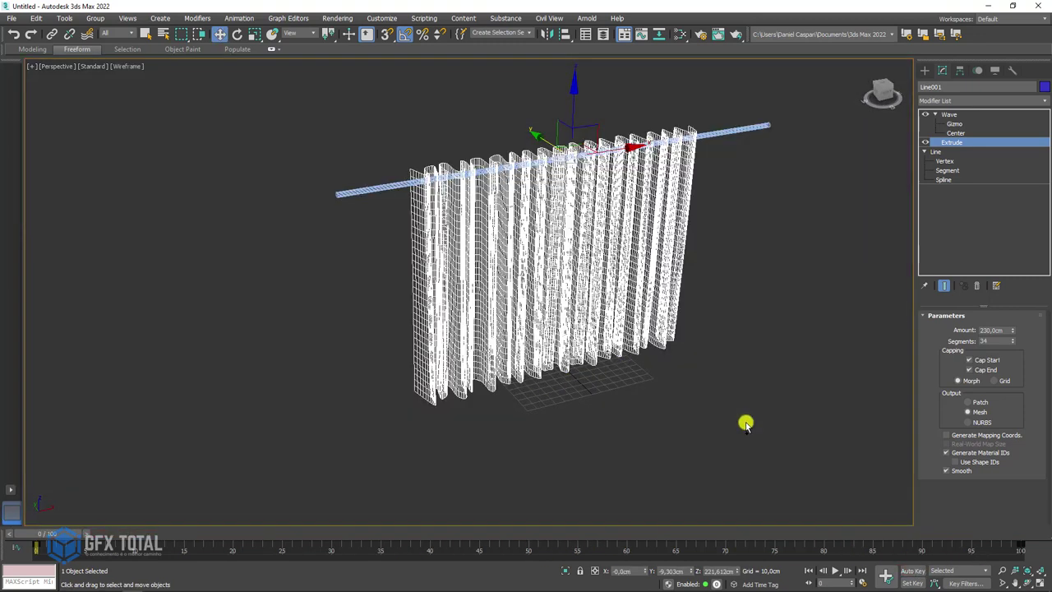
{"action": "middle_click_drag", "start_coordinate": [606, 362], "coordinate": [577, 328], "text": "alt"}
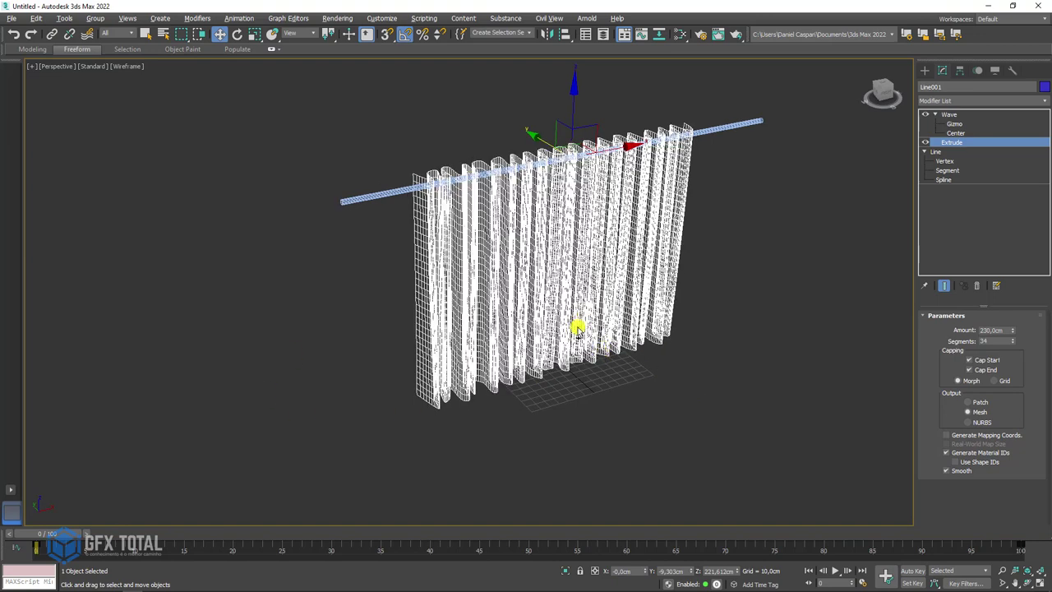
{"action": "middle_click_drag", "start_coordinate": [842, 379], "coordinate": [774, 392], "text": "alt"}
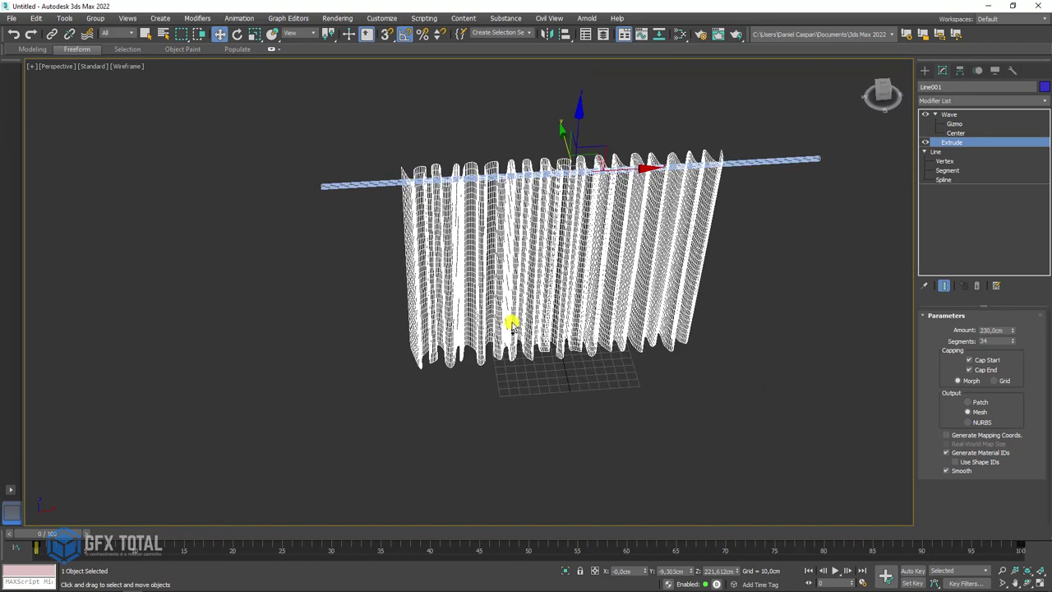
{"action": "mouse_move", "coordinate": [526, 322]}
{"action": "middle_mouse_down", "text": "alt"}
{"action": "mouse_move", "coordinate": [545, 313]}
{"action": "mouse_move", "coordinate": [539, 355]}
{"action": "middle_mouse_up", "text": "alt"}
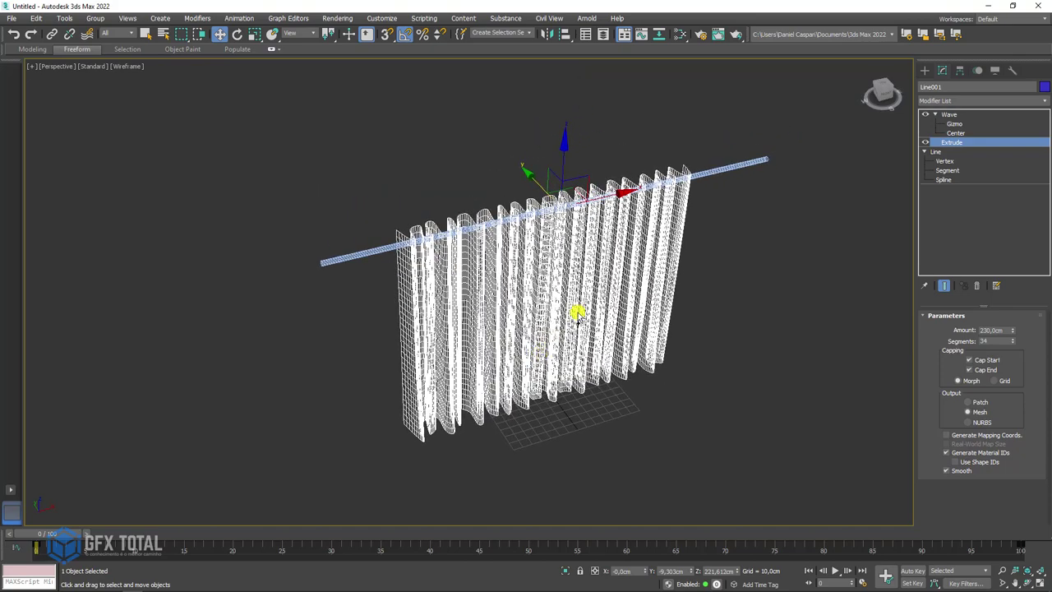
{"action": "key", "text": "F4"}
{"action": "middle_click_drag", "start_coordinate": [578, 313], "coordinate": [587, 321], "text": "alt"}
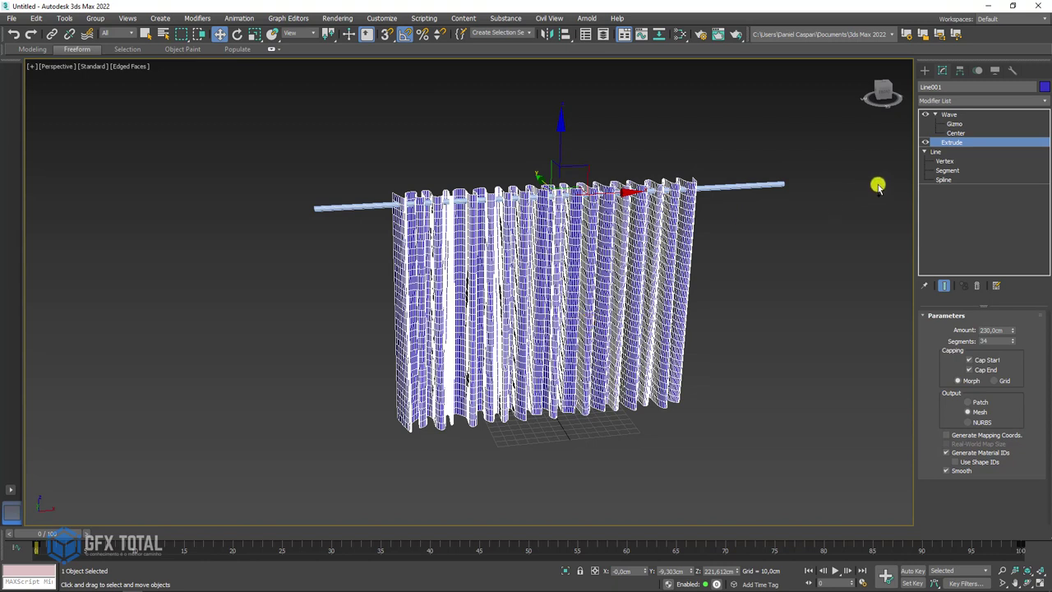
Select the Wave modifier, browse the modifier list, then select the 230,0cm Extrude.
{"action": "left_click", "coordinate": [934, 113]}
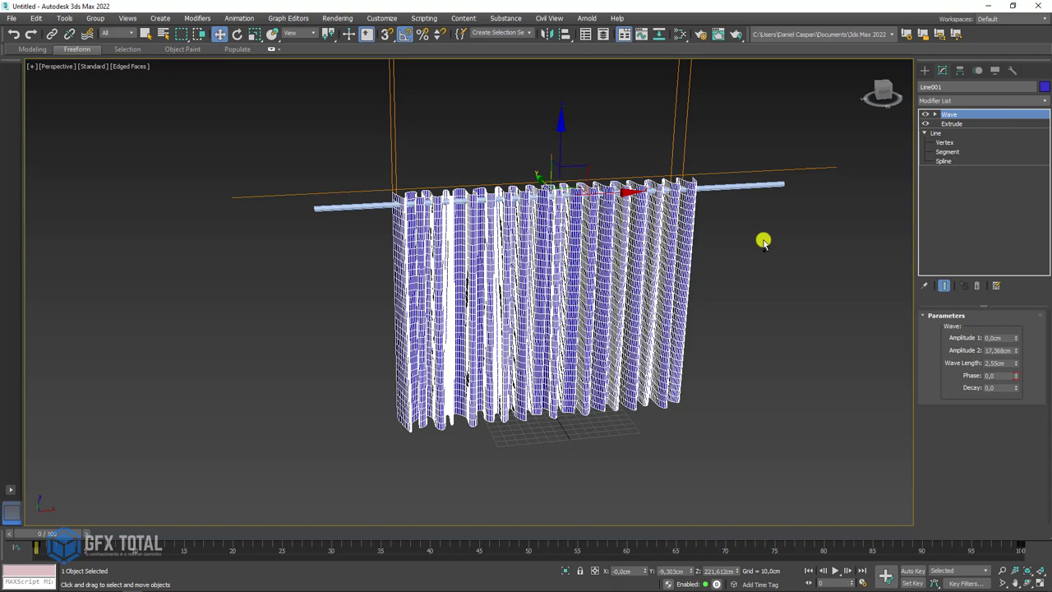
{"action": "left_click", "coordinate": [985, 98]}
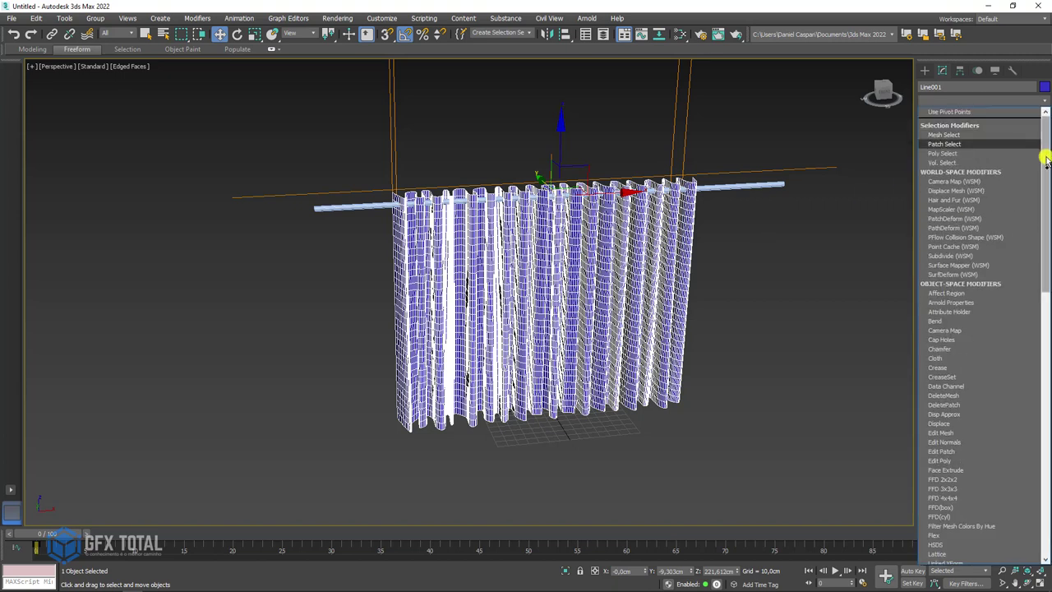
{"action": "left_click_drag", "start_coordinate": [1044, 156], "coordinate": [1036, 386]}
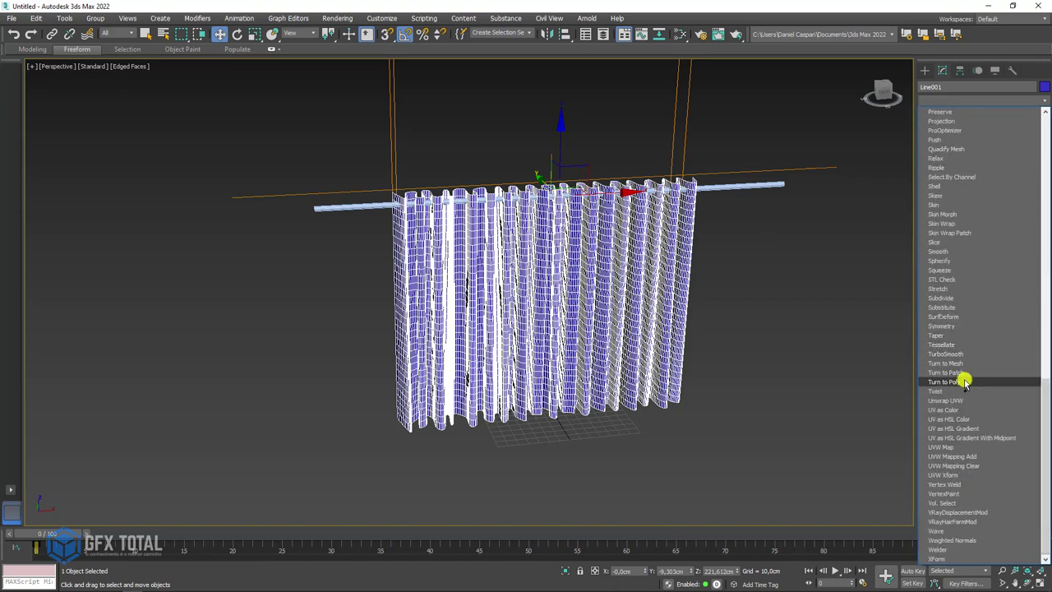
{"action": "key", "text": "w"}
{"action": "key", "text": "Return"}
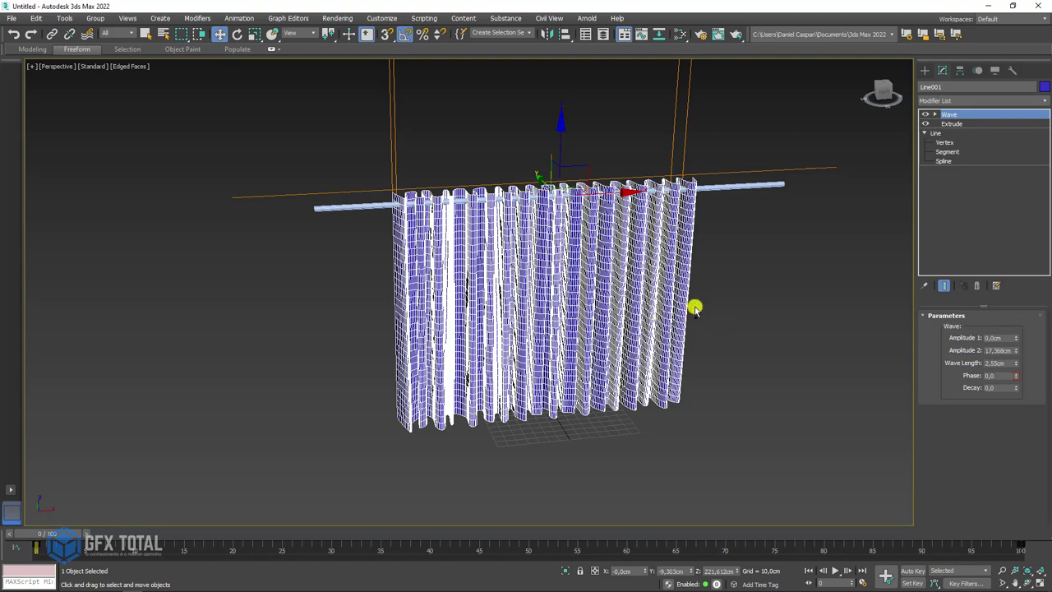
{"action": "middle_click_drag", "start_coordinate": [694, 308], "coordinate": [738, 321], "text": "alt"}
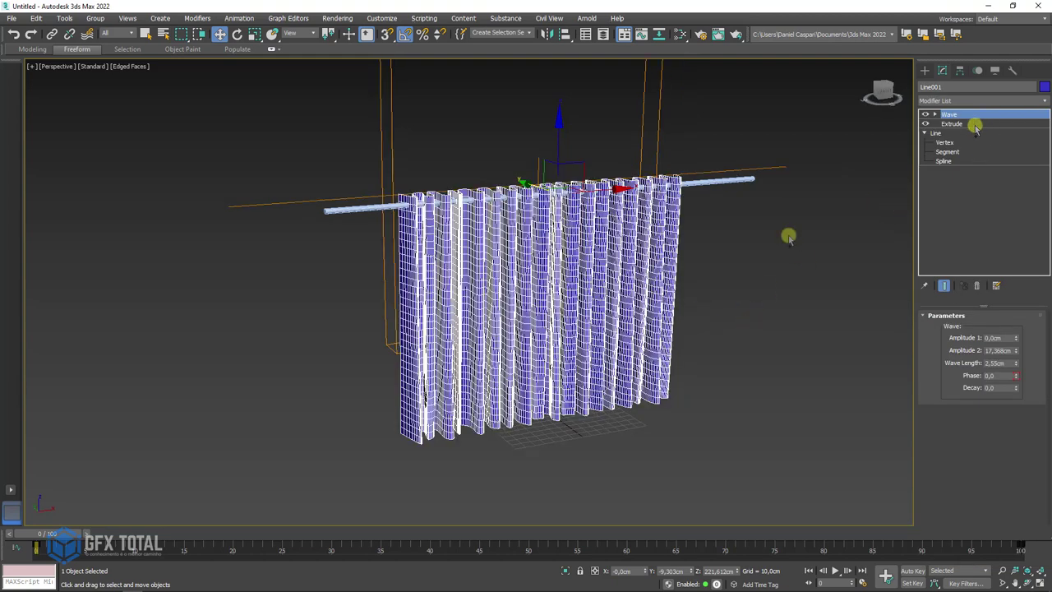
{"action": "left_click", "coordinate": [949, 123]}
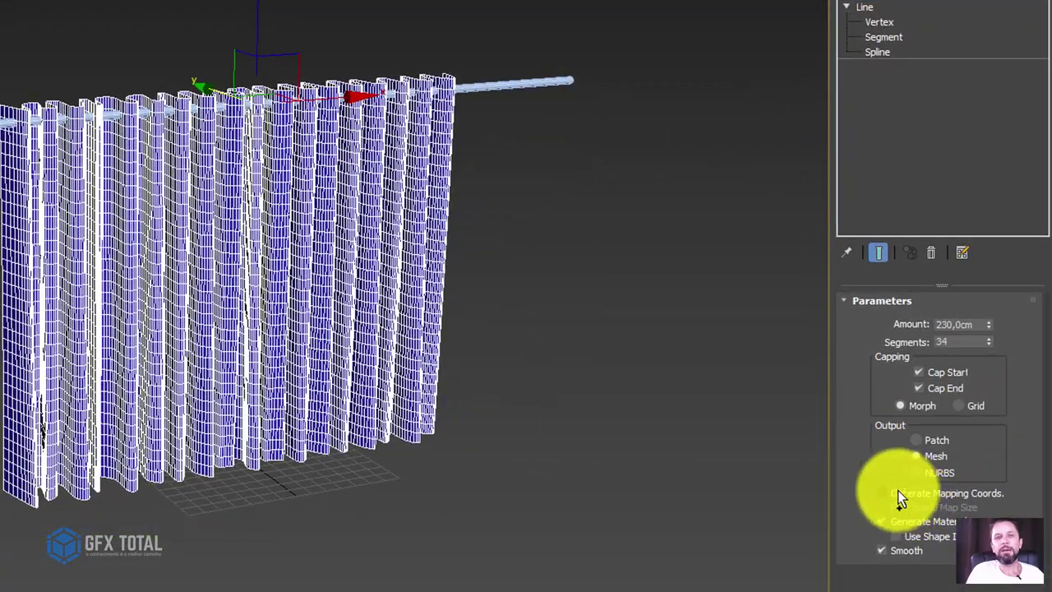
{"action": "middle_click_drag", "start_coordinate": [676, 368], "coordinate": [628, 362], "text": "alt"}
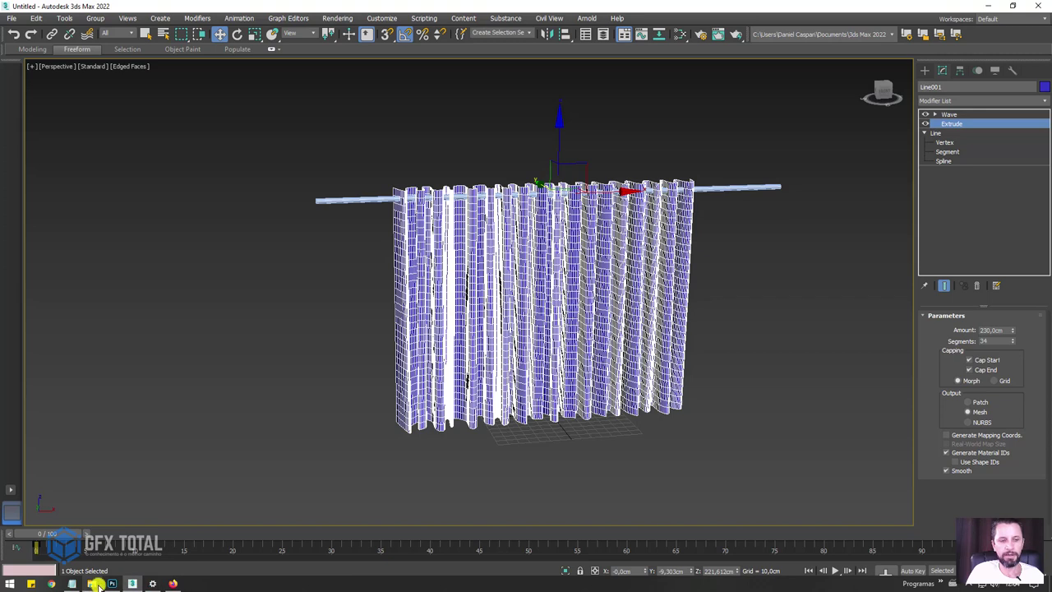
Open the Cortina folder, preview Textura_teste.psd in Photoshop, and move Explorer to the lower left.
{"action": "left_click", "coordinate": [97, 584]}
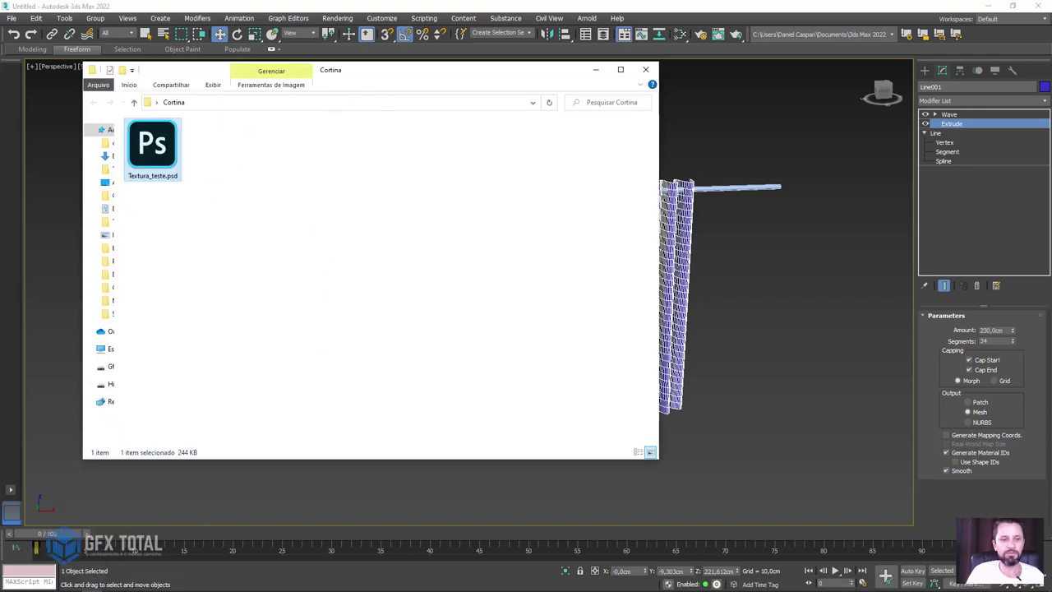
{"action": "left_click", "coordinate": [111, 584]}
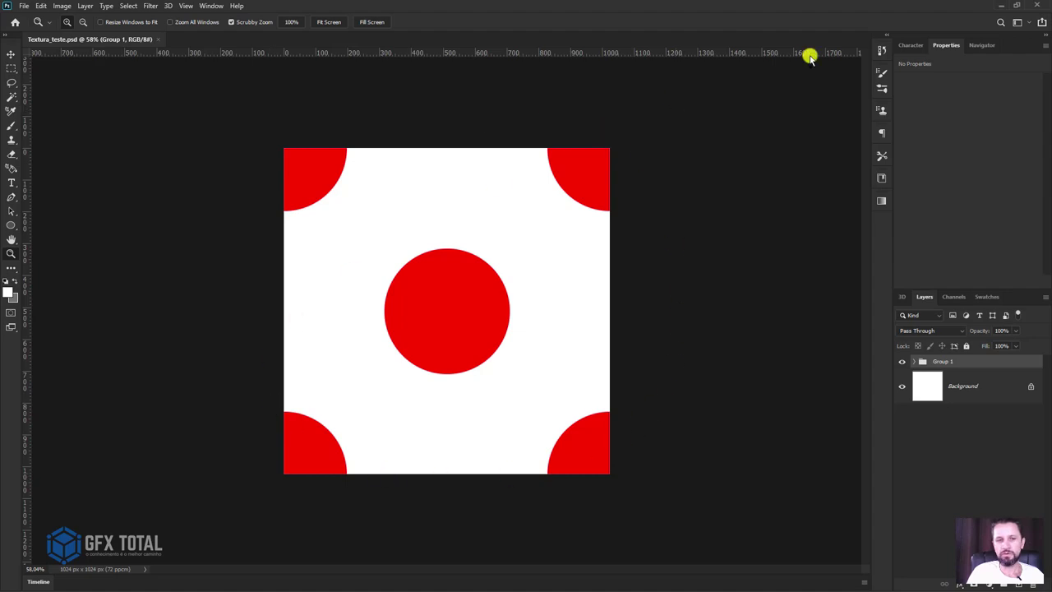
{"action": "left_click", "coordinate": [1000, 6]}
{"action": "left_click_drag", "start_coordinate": [375, 97], "coordinate": [242, 424]}
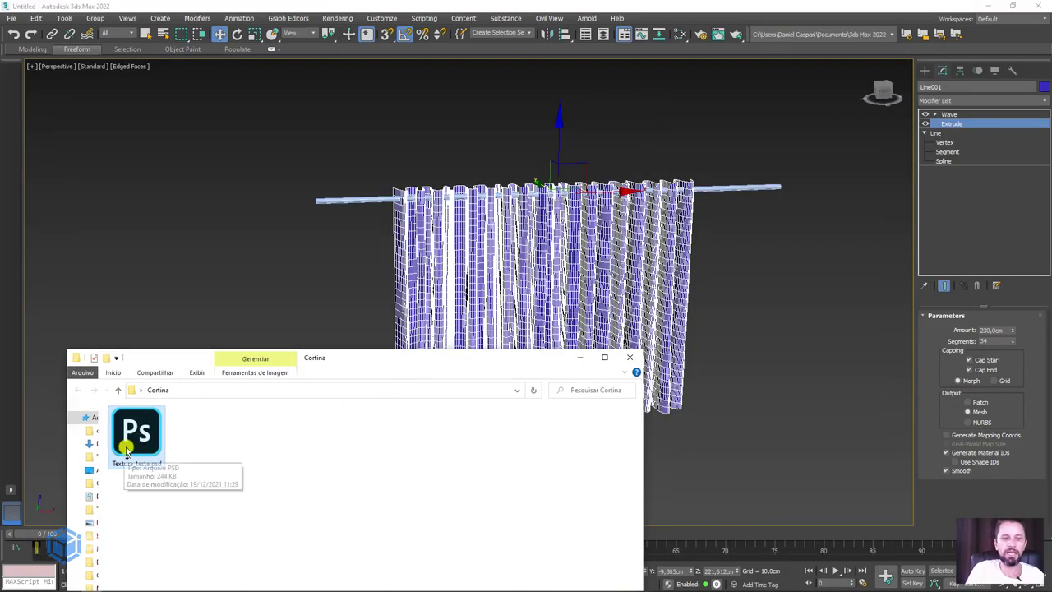
Drop Textura_teste.psd onto the curtain, hide Explorer and return to shaded view without edges.
{"action": "left_click_drag", "start_coordinate": [140, 445], "coordinate": [530, 317]}
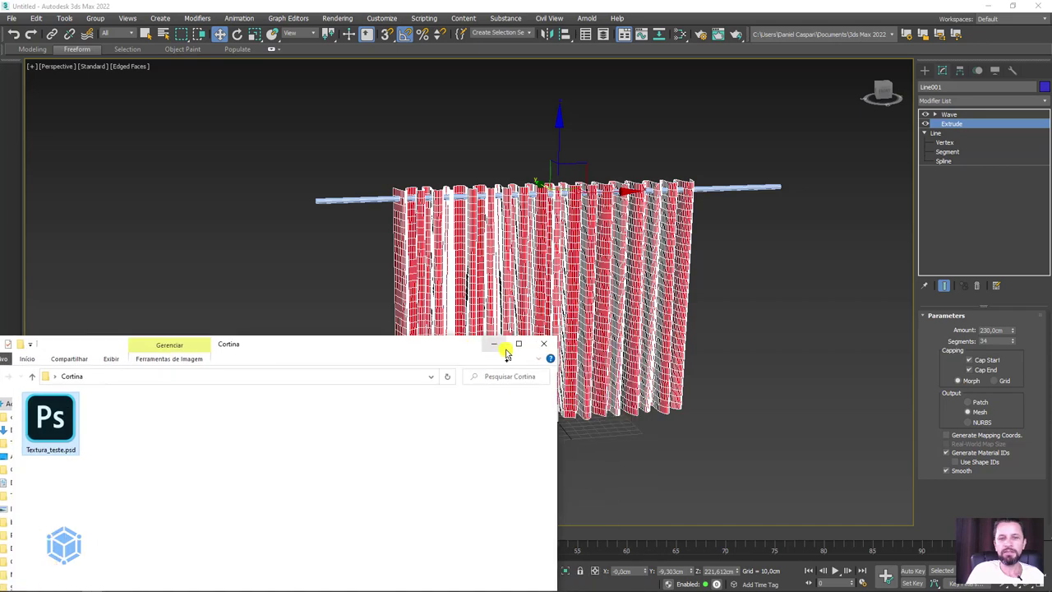
{"action": "left_click", "coordinate": [559, 307]}
{"action": "key", "text": "F4"}
Enable Generate Mapping Coords. on the Extrude modifier and orbit to inspect the red-dot texture.
{"action": "scroll", "coordinate": [453, 307], "scroll_direction": "up", "scroll_amount": 2}
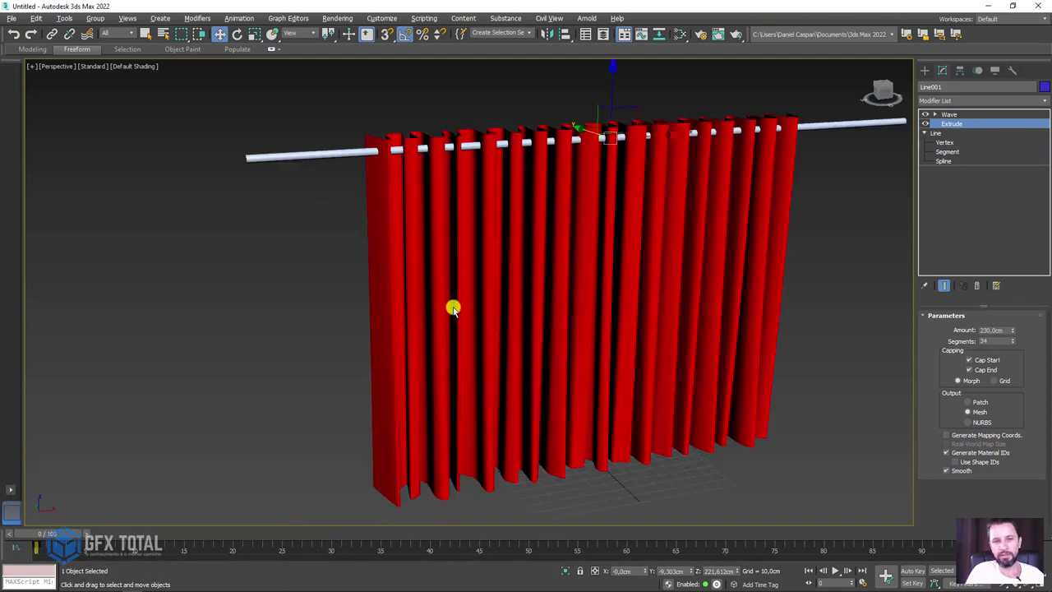
{"action": "mouse_move", "coordinate": [453, 304]}
{"action": "middle_mouse_down", "text": "alt"}
{"action": "mouse_move", "coordinate": [505, 307]}
{"action": "mouse_move", "coordinate": [403, 315]}
{"action": "mouse_move", "coordinate": [502, 312]}
{"action": "mouse_move", "coordinate": [416, 305]}
{"action": "middle_mouse_up", "text": "alt"}
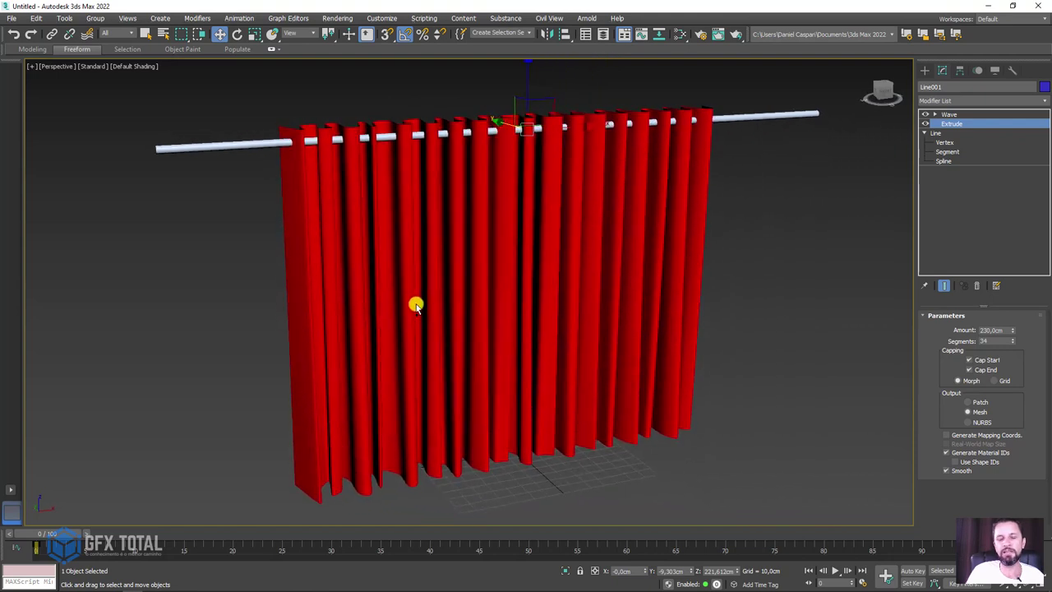
{"action": "left_click", "coordinate": [946, 435]}
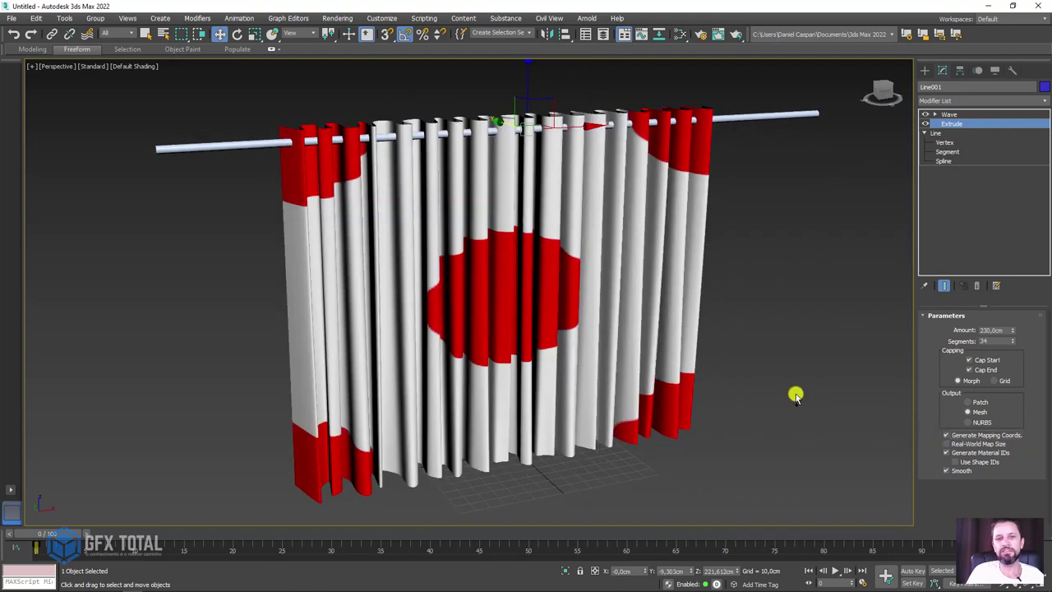
{"action": "middle_click_drag", "start_coordinate": [795, 394], "coordinate": [773, 263], "text": "alt"}
{"action": "mouse_move", "coordinate": [313, 202]}
{"action": "middle_mouse_down", "text": "alt"}
{"action": "mouse_move", "coordinate": [392, 192]}
{"action": "mouse_move", "coordinate": [411, 213]}
{"action": "mouse_move", "coordinate": [371, 242]}
{"action": "mouse_move", "coordinate": [311, 220]}
{"action": "mouse_move", "coordinate": [342, 206]}
{"action": "mouse_move", "coordinate": [587, 221]}
{"action": "mouse_move", "coordinate": [717, 150]}
{"action": "mouse_move", "coordinate": [706, 132]}
{"action": "middle_mouse_up", "text": "alt"}
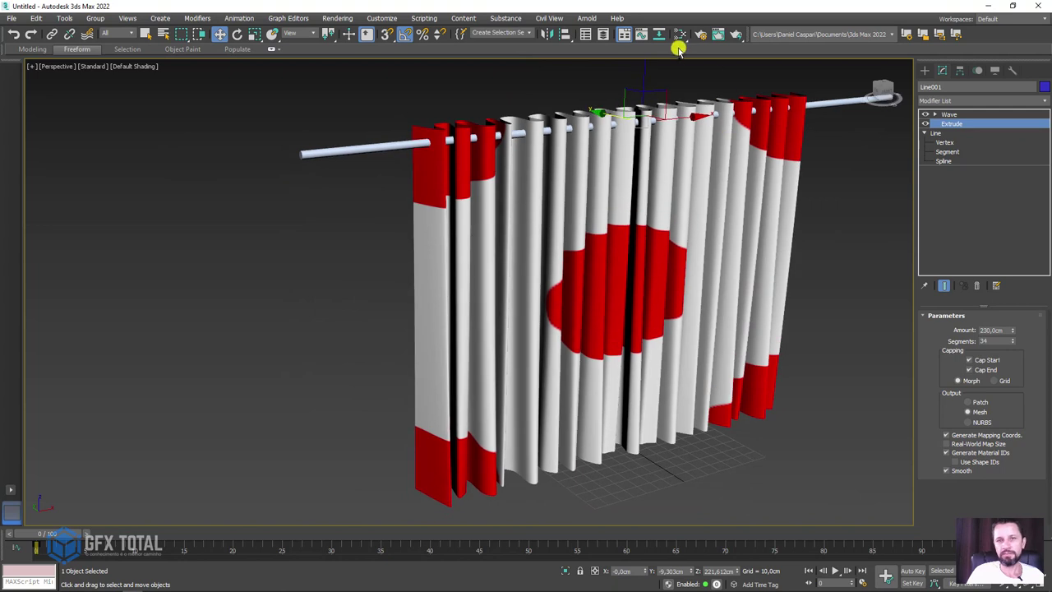
Open the Slate Material Editor, load the curtain's material and open the Map #2 bitmap settings.
{"action": "left_click", "coordinate": [677, 35]}
{"action": "mouse_move", "coordinate": [483, 72]}
{"action": "left_mouse_down"}
{"action": "mouse_move", "coordinate": [428, 91]}
{"action": "mouse_move", "coordinate": [373, 88]}
{"action": "left_mouse_up"}
{"action": "left_click_drag", "start_coordinate": [125, 85], "coordinate": [237, 90]}
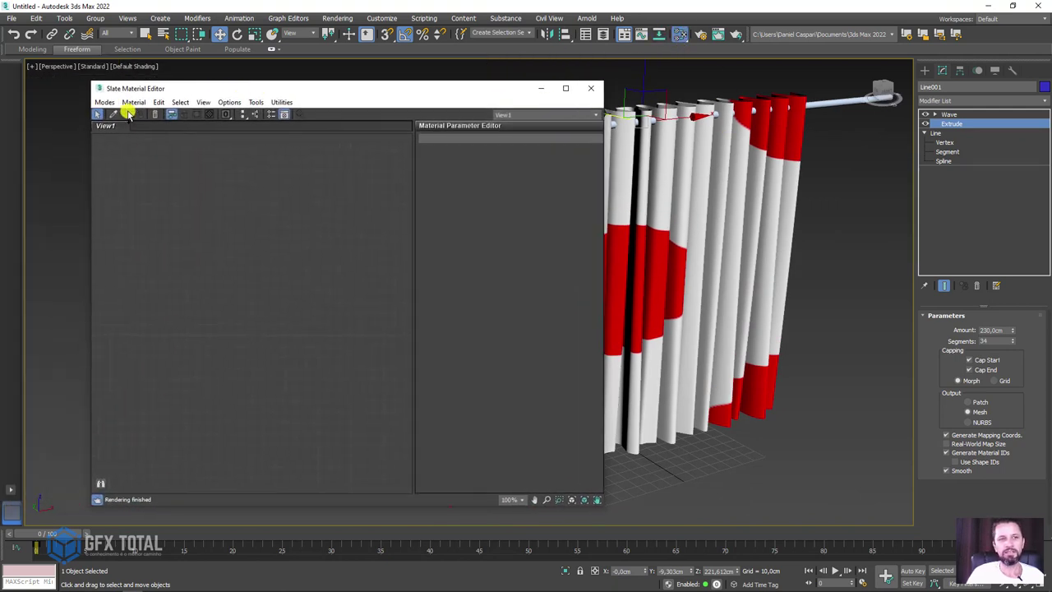
{"action": "left_click", "coordinate": [728, 233]}
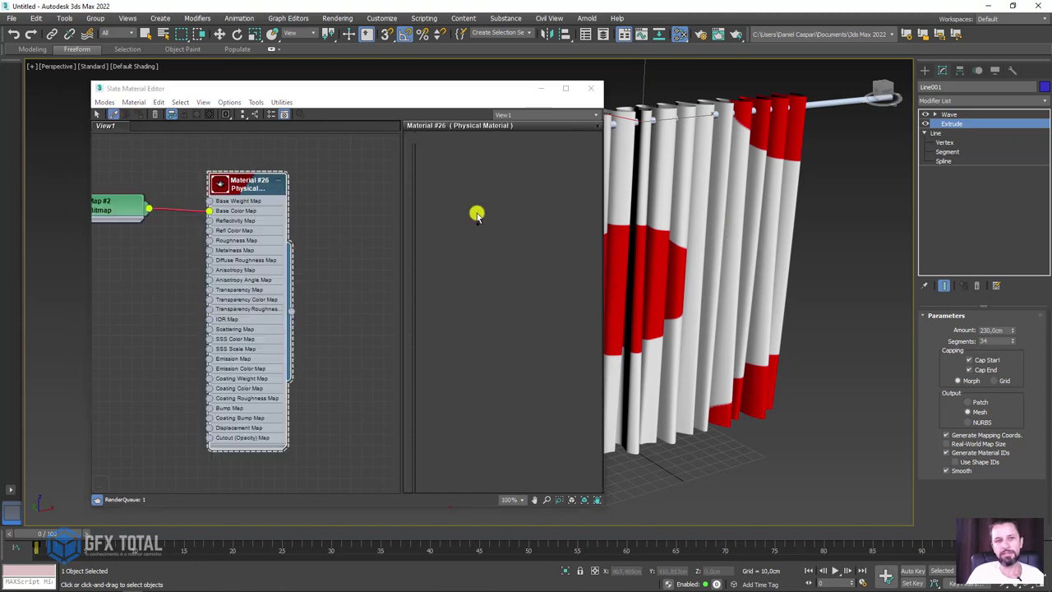
{"action": "middle_click_drag", "start_coordinate": [155, 279], "coordinate": [262, 286]}
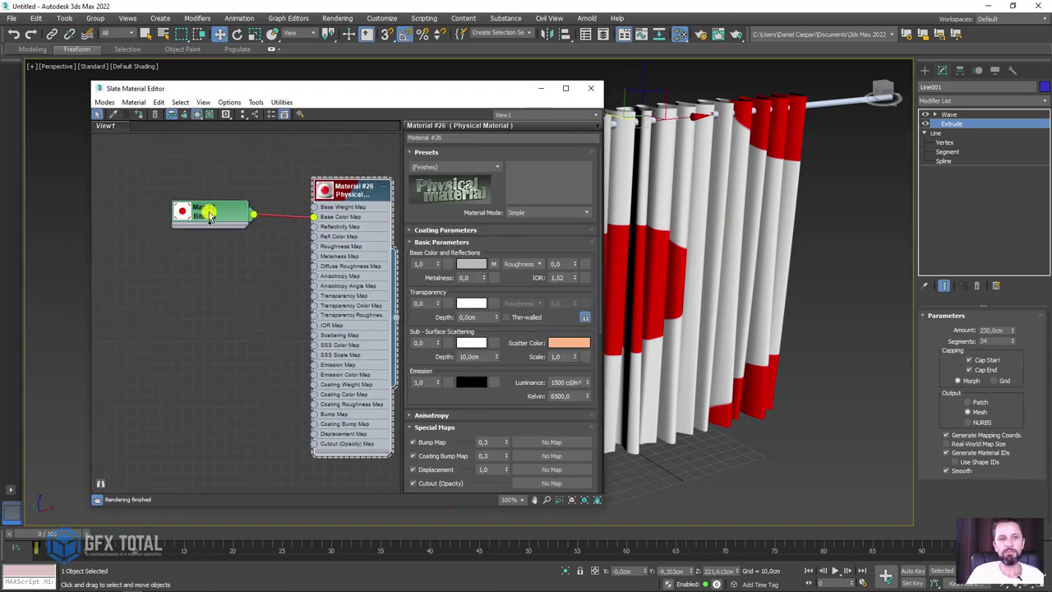
{"action": "double_click", "coordinate": [181, 211]}
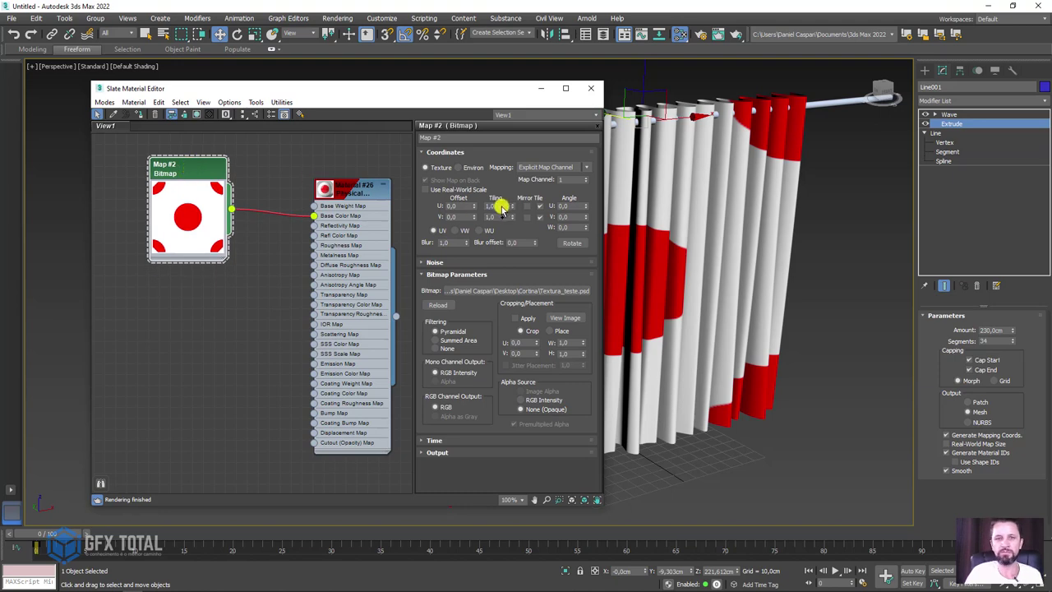
{"action": "type", "text": "50"}
Try tiling values: U 50, then V at 20, 10, 15, 16 and 14.
{"action": "key", "text": "Return"}
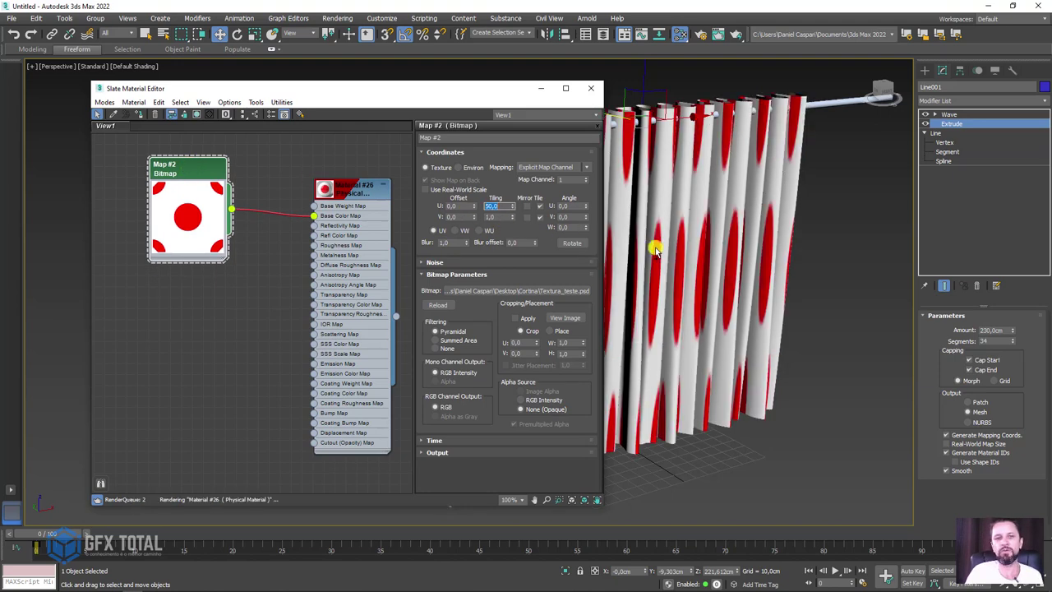
{"action": "middle_click_drag", "start_coordinate": [655, 241], "coordinate": [786, 207], "text": "alt"}
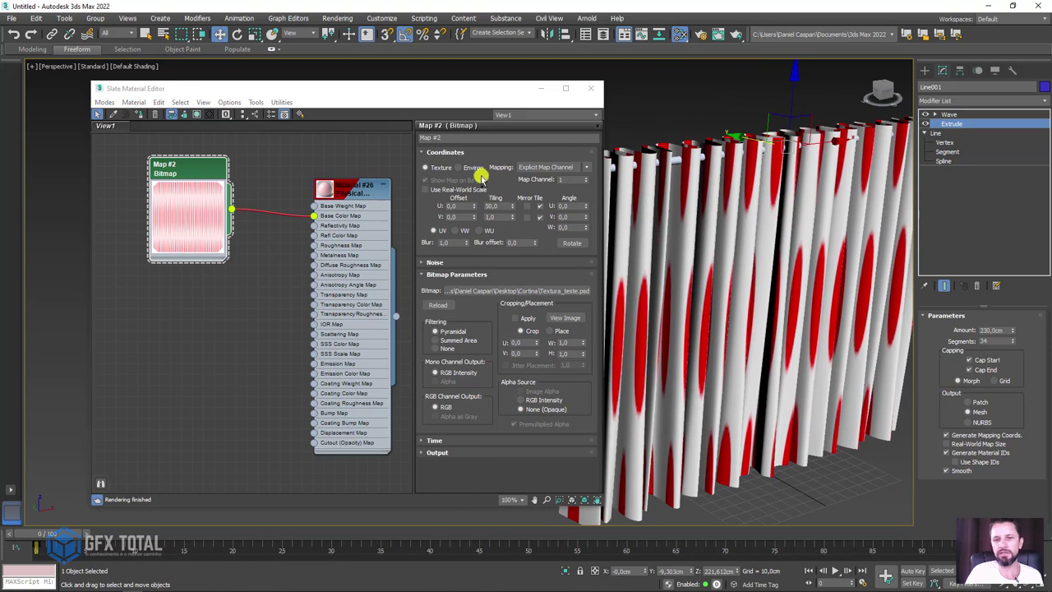
{"action": "double_click", "coordinate": [496, 216]}
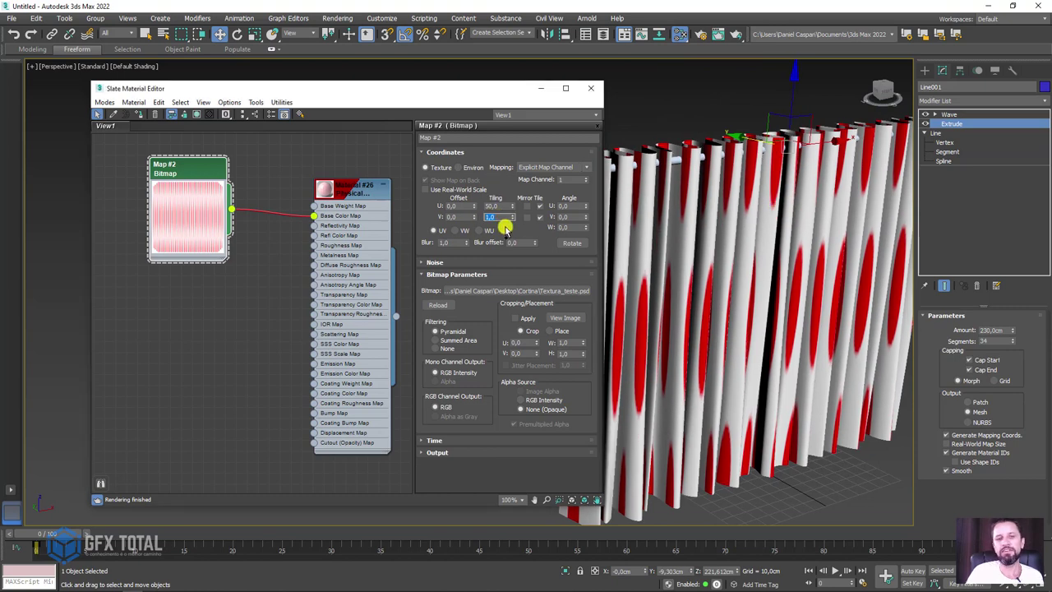
{"action": "type", "text": "20"}
{"action": "key", "text": "Return"}
{"action": "middle_click_drag", "start_coordinate": [674, 281], "coordinate": [712, 305], "text": "alt"}
{"action": "scroll", "coordinate": [676, 304], "scroll_direction": "up", "scroll_amount": 3}
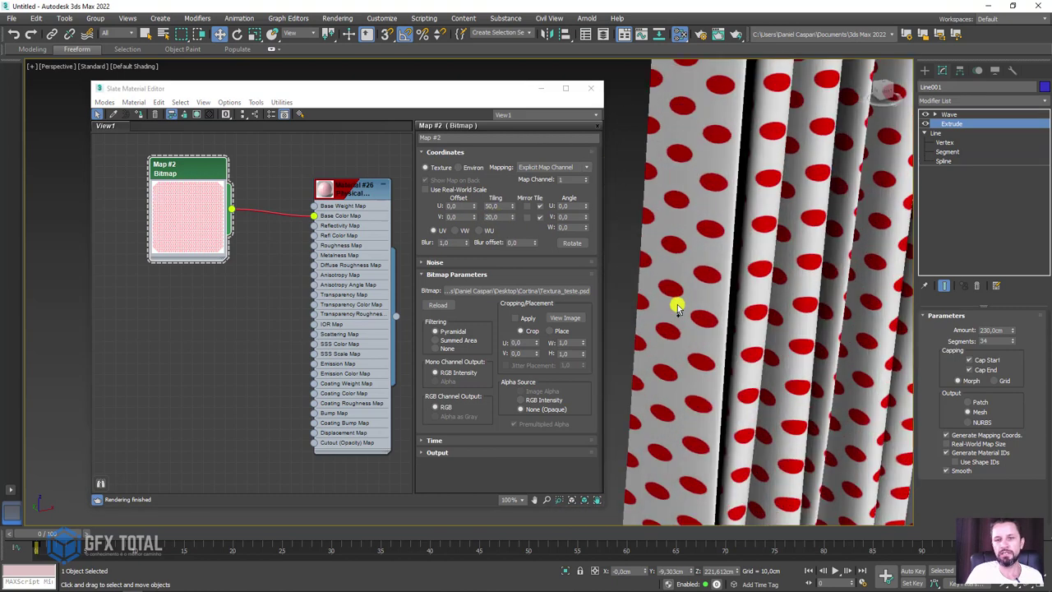
{"action": "scroll", "coordinate": [675, 277], "scroll_direction": "up", "scroll_amount": 3}
{"action": "scroll", "coordinate": [676, 279], "scroll_direction": "up", "scroll_amount": 3}
{"action": "scroll", "coordinate": [665, 263], "scroll_direction": "up", "scroll_amount": 3}
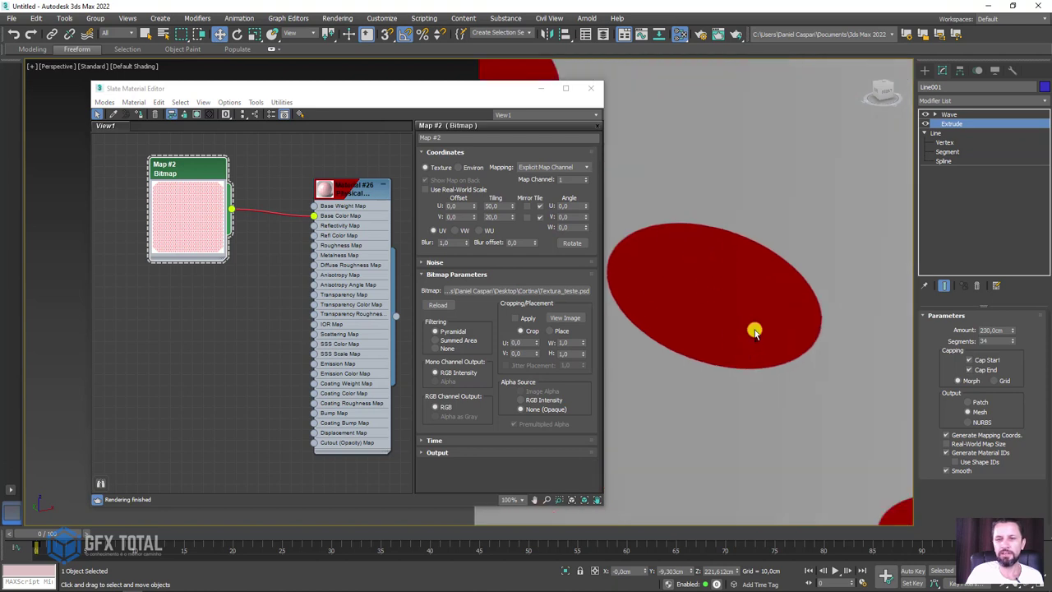
{"action": "double_click", "coordinate": [497, 217]}
{"action": "type", "text": "10"}
{"action": "scroll", "coordinate": [670, 256], "scroll_direction": "down", "scroll_amount": 3}
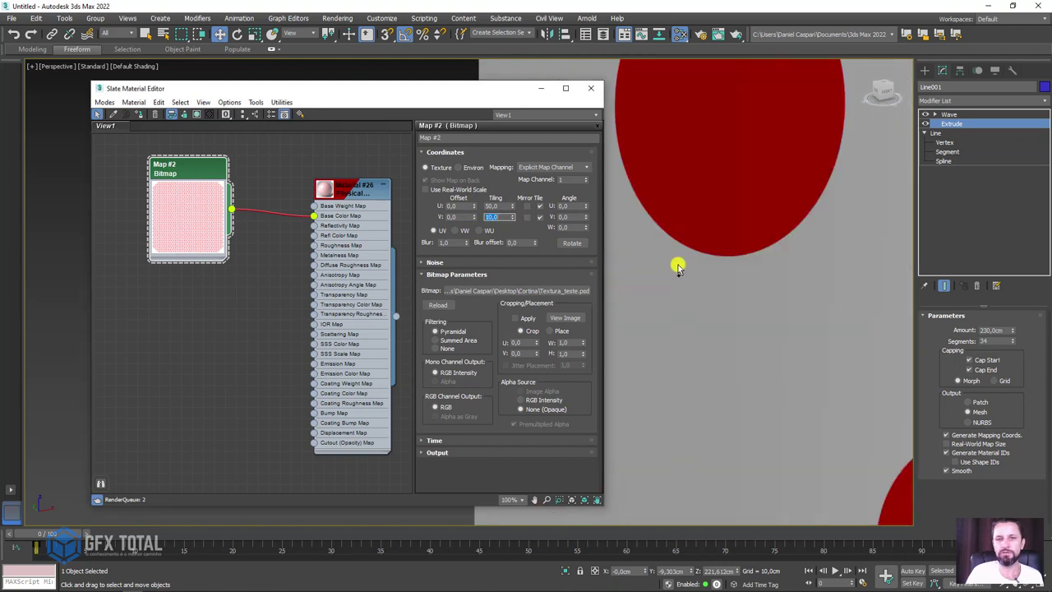
{"action": "scroll", "coordinate": [682, 270], "scroll_direction": "down", "scroll_amount": 3}
{"action": "scroll", "coordinate": [688, 275], "scroll_direction": "down", "scroll_amount": 3}
{"action": "key", "text": "Return"}
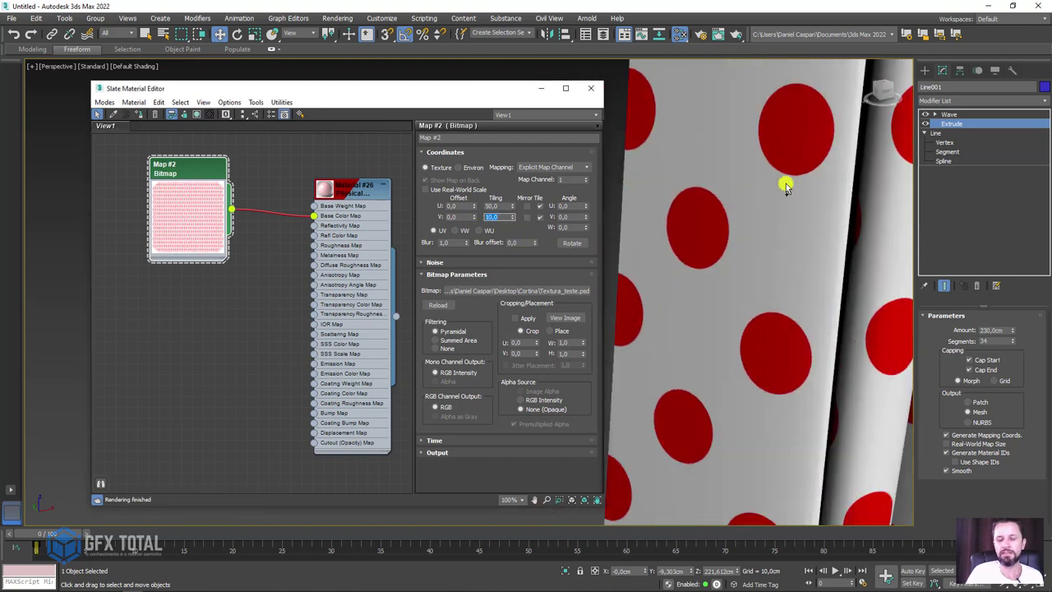
{"action": "scroll", "coordinate": [682, 197], "scroll_direction": "up", "scroll_amount": 3}
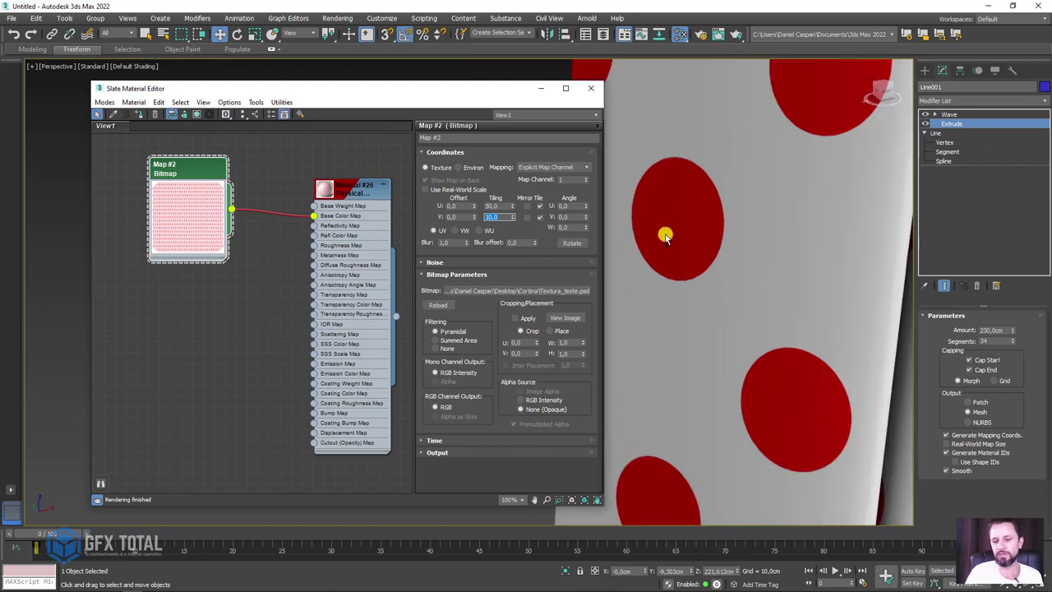
{"action": "type", "text": "15"}
{"action": "key", "text": "Return"}
{"action": "scroll", "coordinate": [711, 238], "scroll_direction": "down", "scroll_amount": 2}
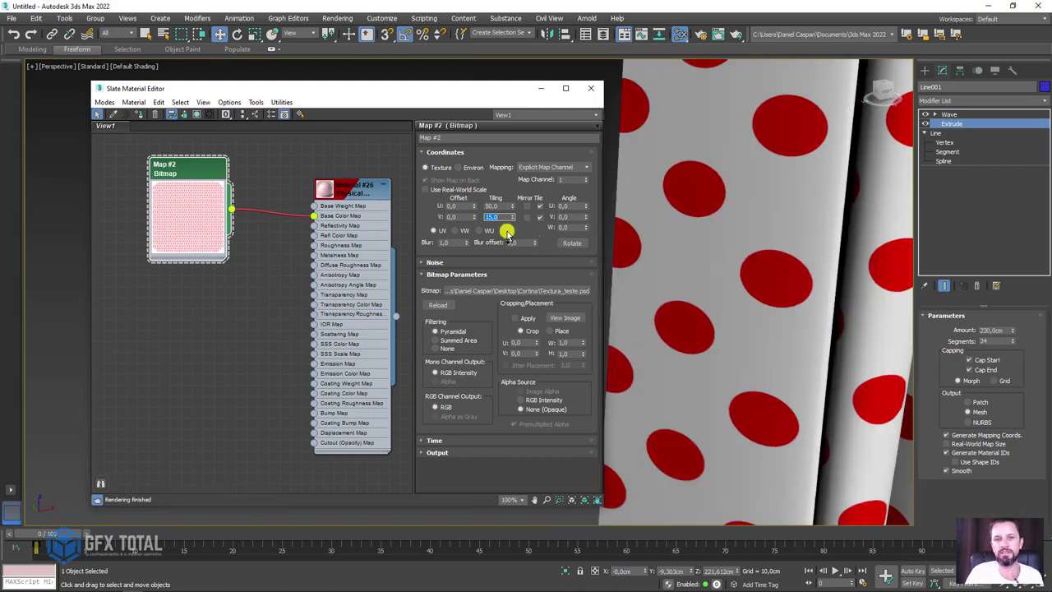
{"action": "type", "text": "6"}
{"action": "key", "text": "Return"}
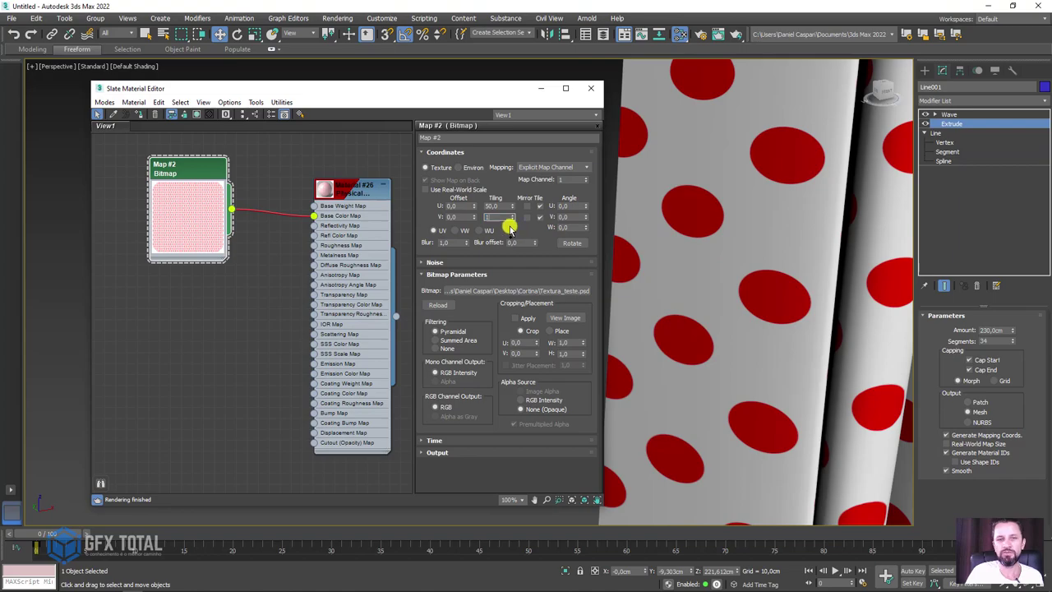
{"action": "type", "text": "4,0"}
{"action": "key", "text": "Return"}
{"action": "scroll", "coordinate": [690, 189], "scroll_direction": "down", "scroll_amount": 2}
{"action": "scroll", "coordinate": [740, 205], "scroll_direction": "down", "scroll_amount": 2}
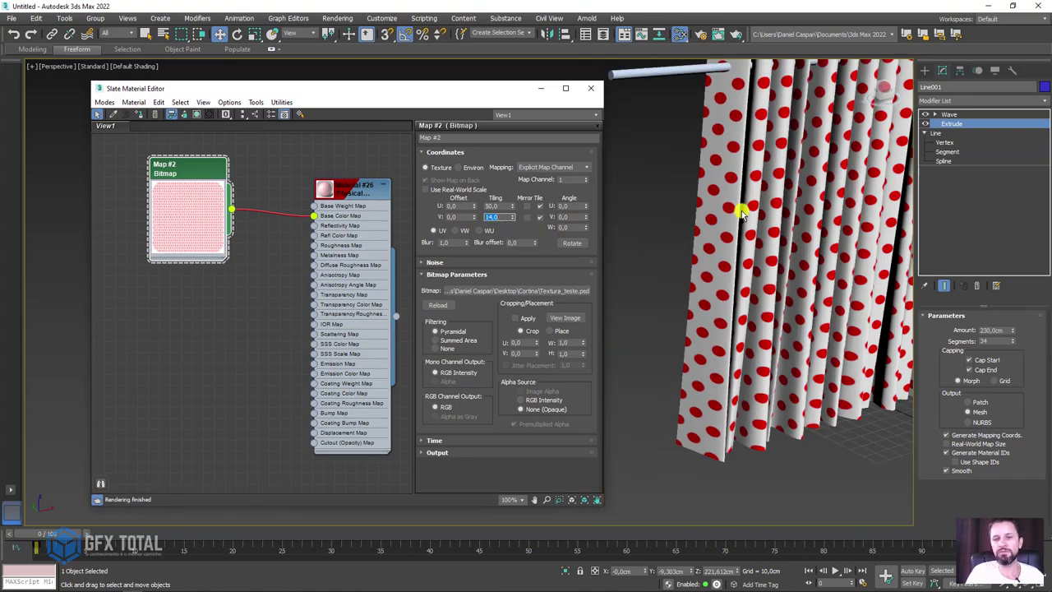
{"action": "scroll", "coordinate": [751, 246], "scroll_direction": "down", "scroll_amount": 2}
Set the final bitmap tiling to U 100 and V 32 for small polka dots.
{"action": "mouse_move", "coordinate": [755, 254]}
{"action": "middle_mouse_down", "text": "alt"}
{"action": "mouse_move", "coordinate": [629, 246]}
{"action": "mouse_move", "coordinate": [770, 284]}
{"action": "mouse_move", "coordinate": [689, 285]}
{"action": "mouse_move", "coordinate": [751, 284]}
{"action": "mouse_move", "coordinate": [723, 284]}
{"action": "middle_mouse_up", "text": "alt"}
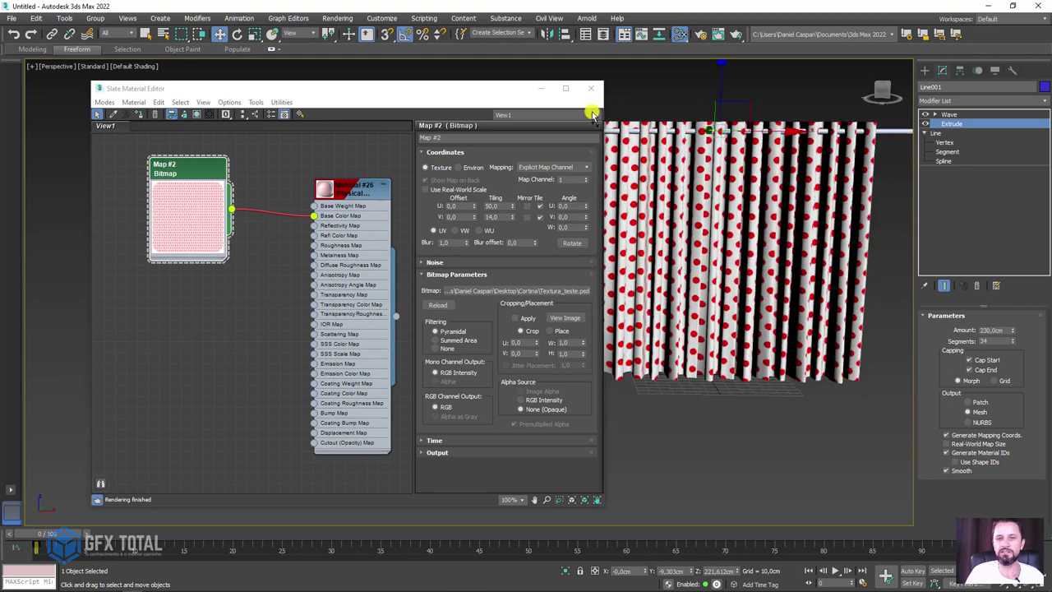
{"action": "left_click", "coordinate": [537, 92]}
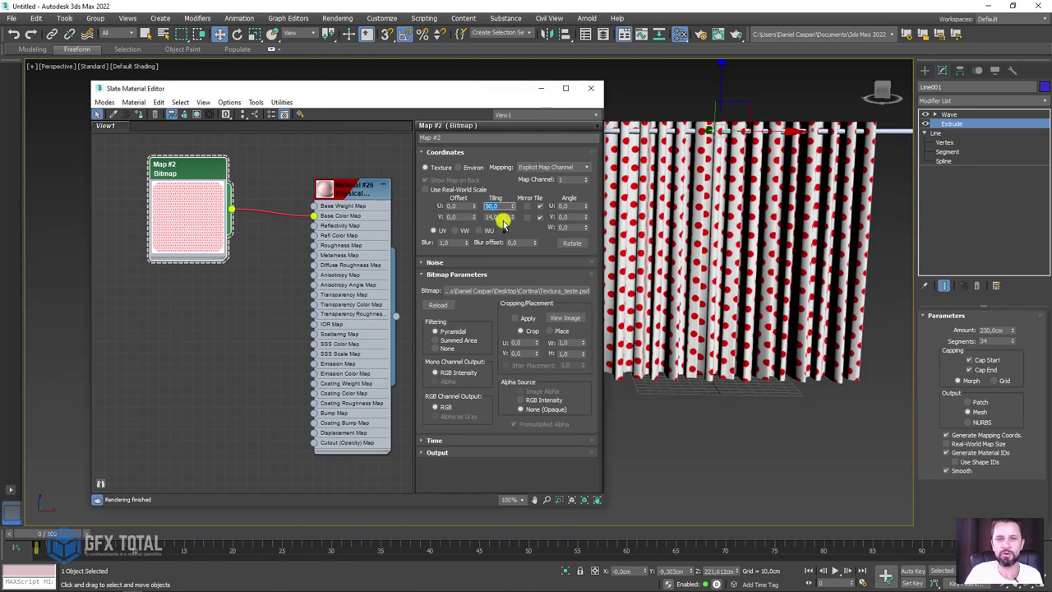
{"action": "type", "text": "10"}
{"action": "key", "text": "Return"}
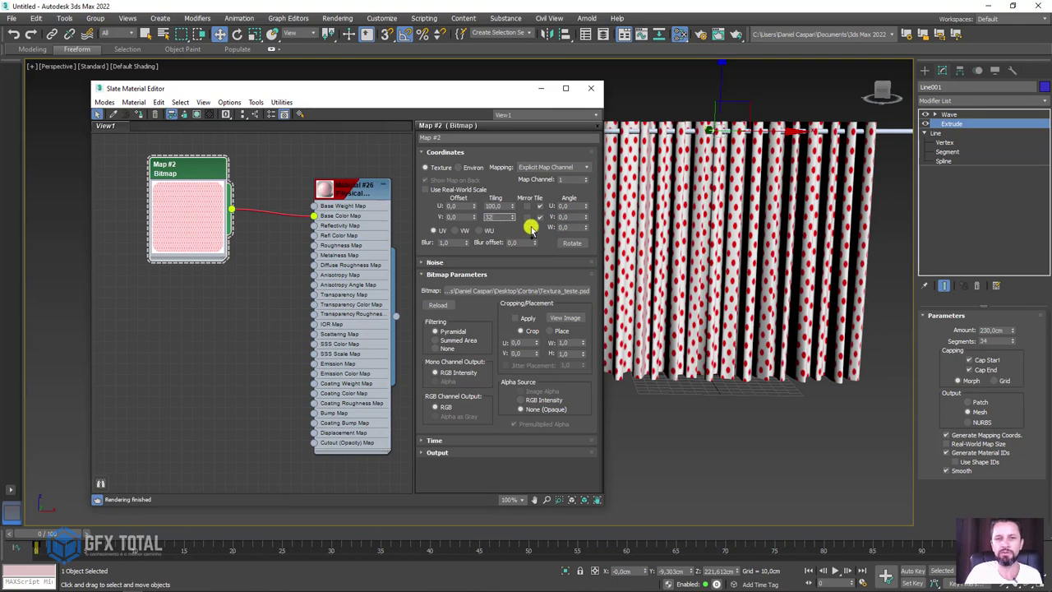
{"action": "key", "text": "Return"}
Close the Slate Material Editor, zoom the viewport in and out, and deselect the curtain.
{"action": "left_click", "coordinate": [586, 97]}
{"action": "scroll", "coordinate": [589, 228], "scroll_direction": "up", "scroll_amount": 2}
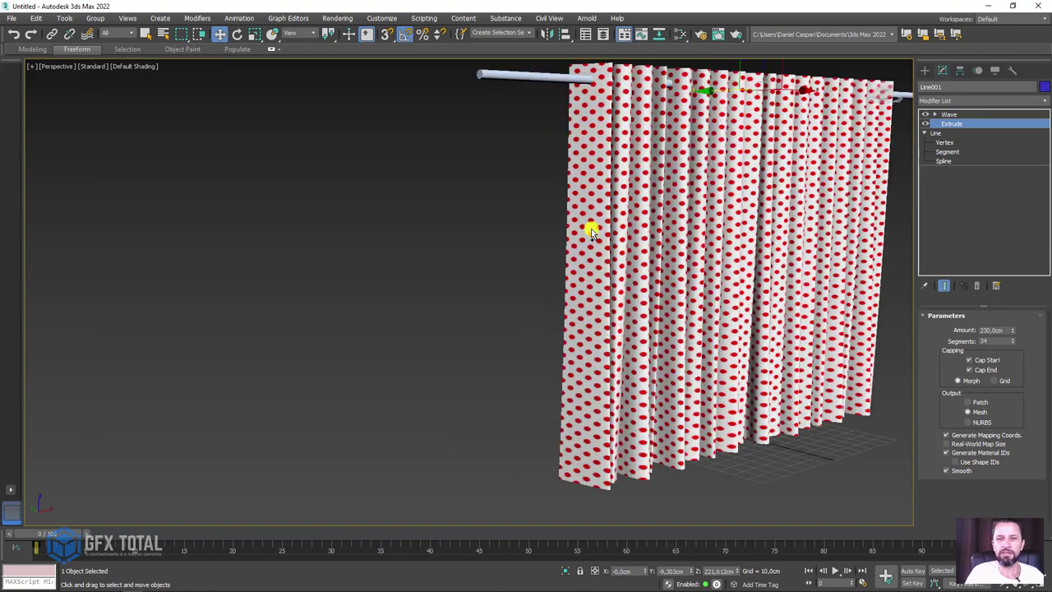
{"action": "scroll", "coordinate": [601, 228], "scroll_direction": "up", "scroll_amount": 3}
{"action": "scroll", "coordinate": [581, 263], "scroll_direction": "up", "scroll_amount": 2}
{"action": "scroll", "coordinate": [579, 247], "scroll_direction": "down", "scroll_amount": 1}
{"action": "scroll", "coordinate": [575, 239], "scroll_direction": "down", "scroll_amount": 2}
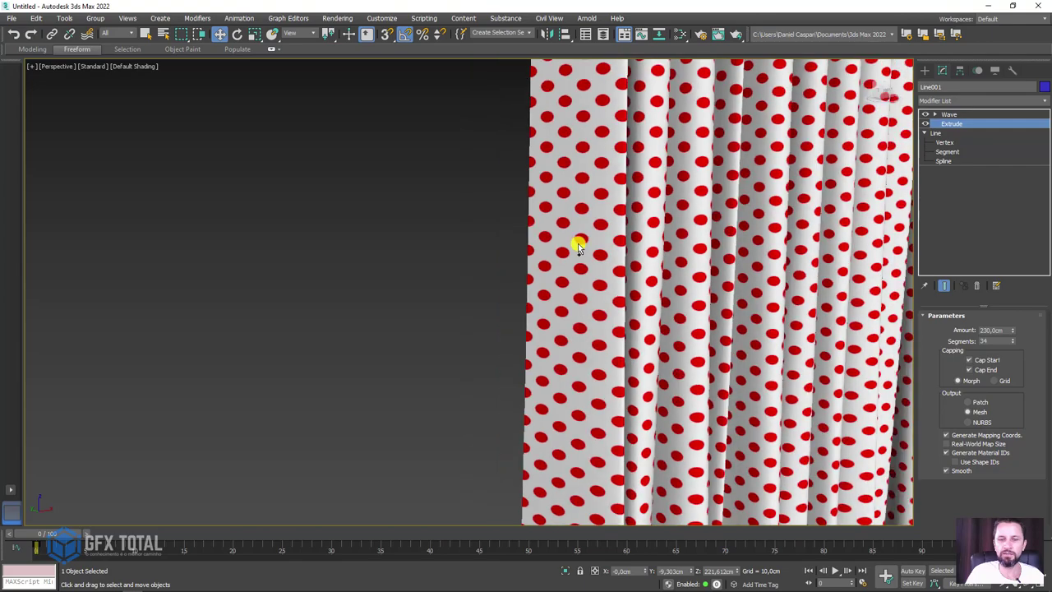
{"action": "scroll", "coordinate": [591, 205], "scroll_direction": "down", "scroll_amount": 3}
{"action": "scroll", "coordinate": [635, 267], "scroll_direction": "down", "scroll_amount": 1}
{"action": "scroll", "coordinate": [624, 266], "scroll_direction": "down", "scroll_amount": 1}
{"action": "scroll", "coordinate": [583, 271], "scroll_direction": "down", "scroll_amount": 2}
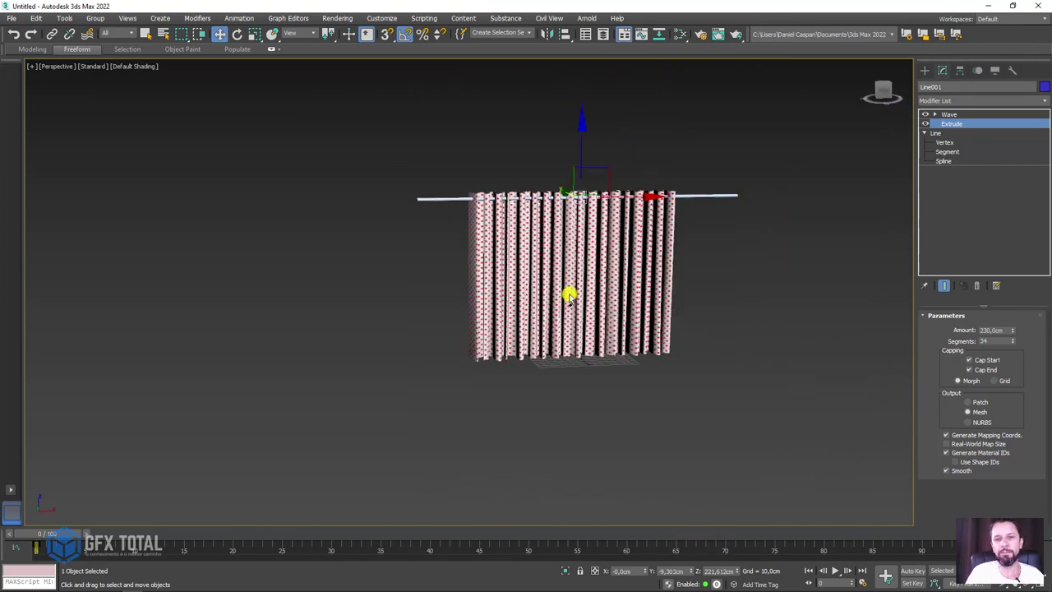
{"action": "scroll", "coordinate": [516, 394], "scroll_direction": "up", "scroll_amount": 3}
{"action": "scroll", "coordinate": [548, 370], "scroll_direction": "up", "scroll_amount": 2}
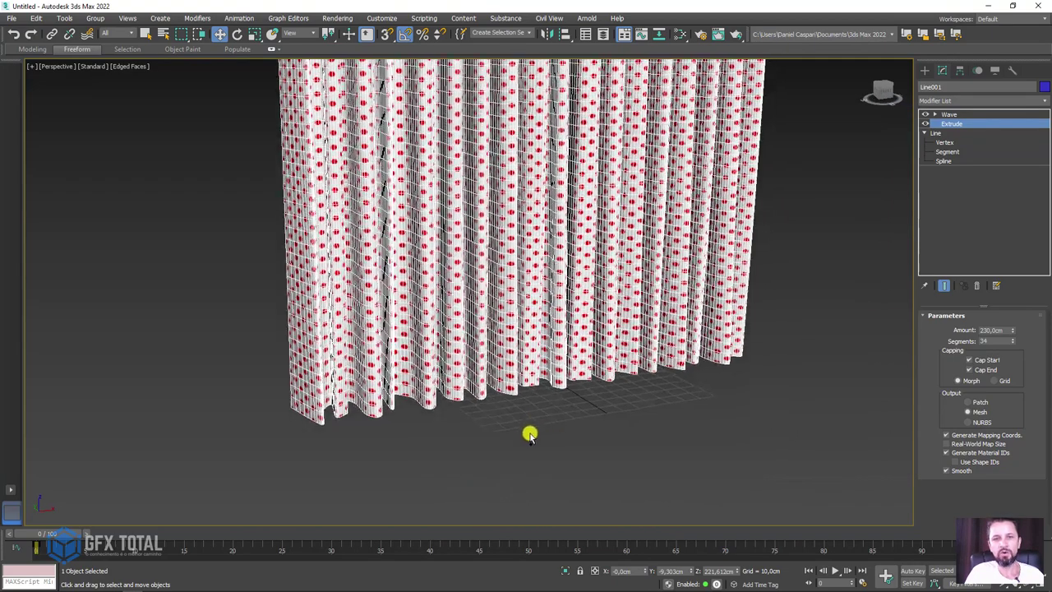
{"action": "left_click", "coordinate": [524, 466]}
Play back the Wave sway animation of the polka-dot curtain.
{"action": "left_click", "coordinate": [836, 569]}
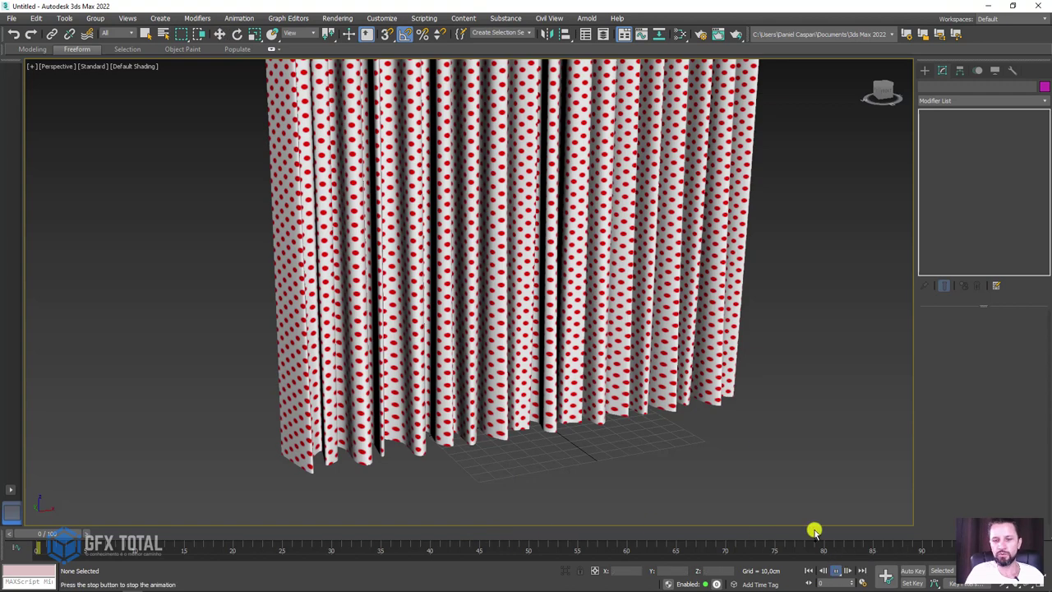